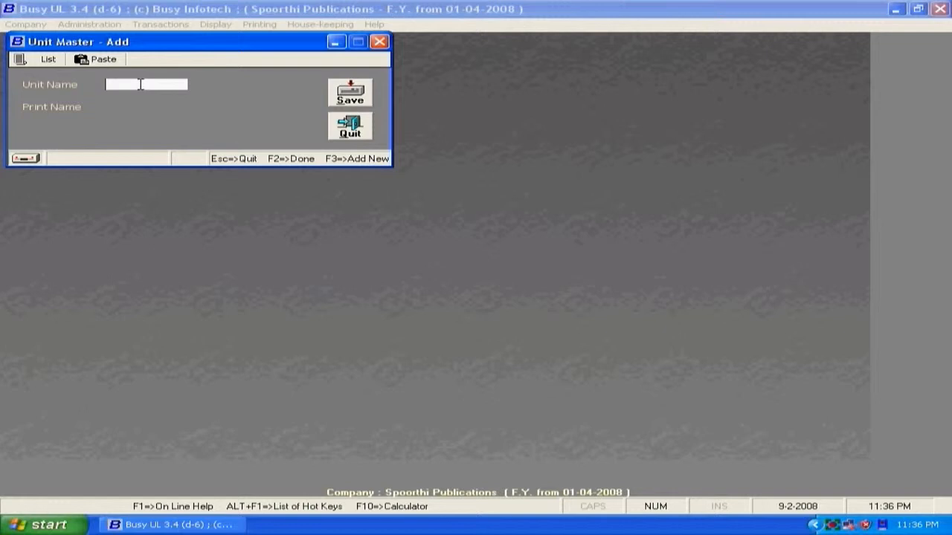
Save Liters as a unit, and add Cms as another unit with the same print name
key("Return")
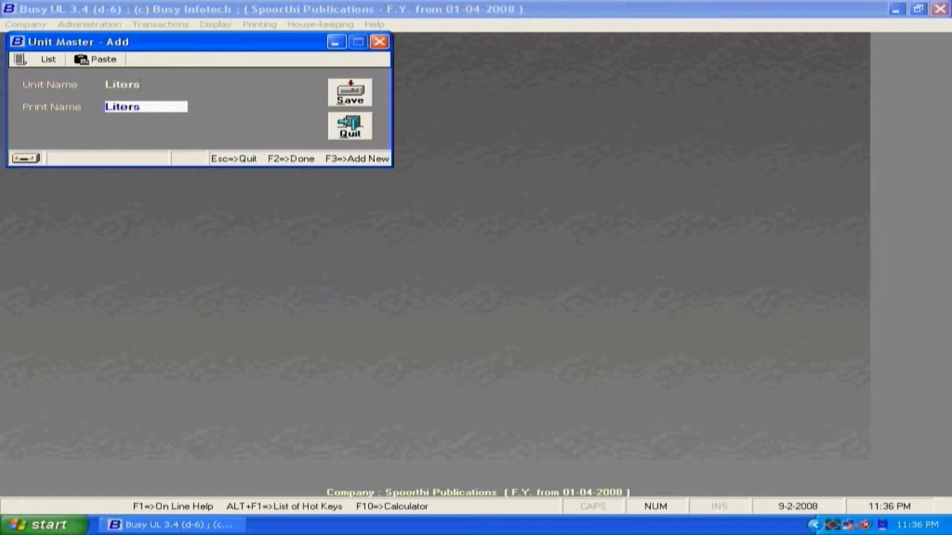
left_click(358, 93)
type("c")
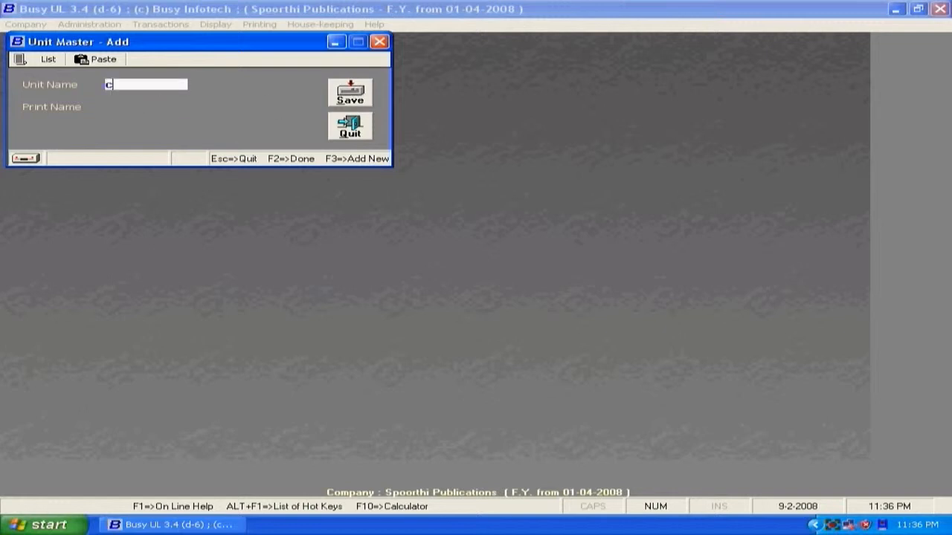
type("ms")
key("Return")
left_click(349, 95)
Review the list of units and close the unit master
left_click(43, 59)
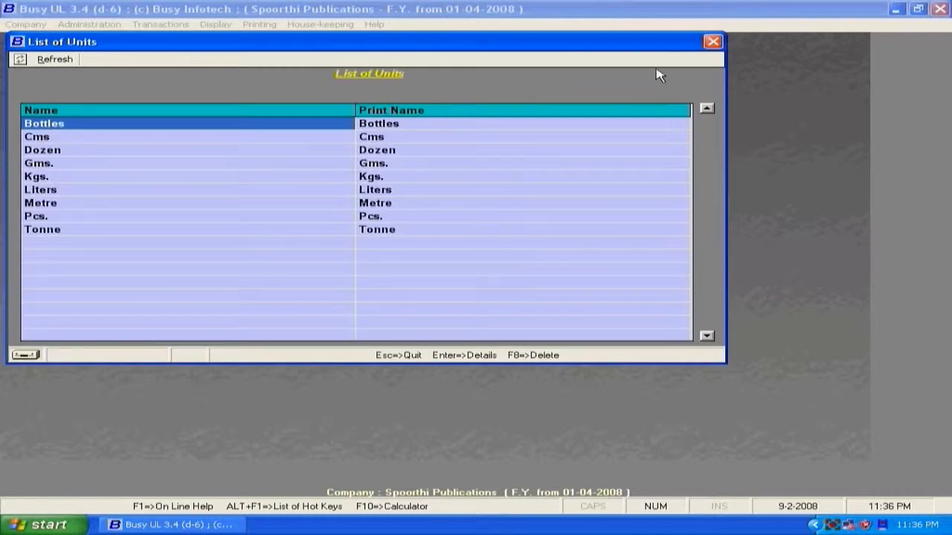
left_click(712, 42)
left_click(341, 125)
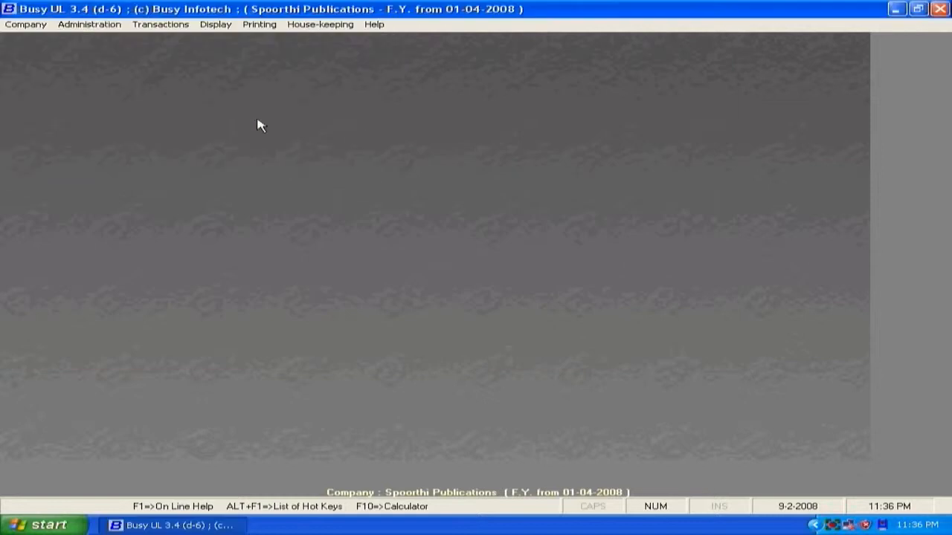
Open a new unit conversion entry and bring up the list of existing unit conversions
left_click(89, 24)
mouse_move(87, 38)
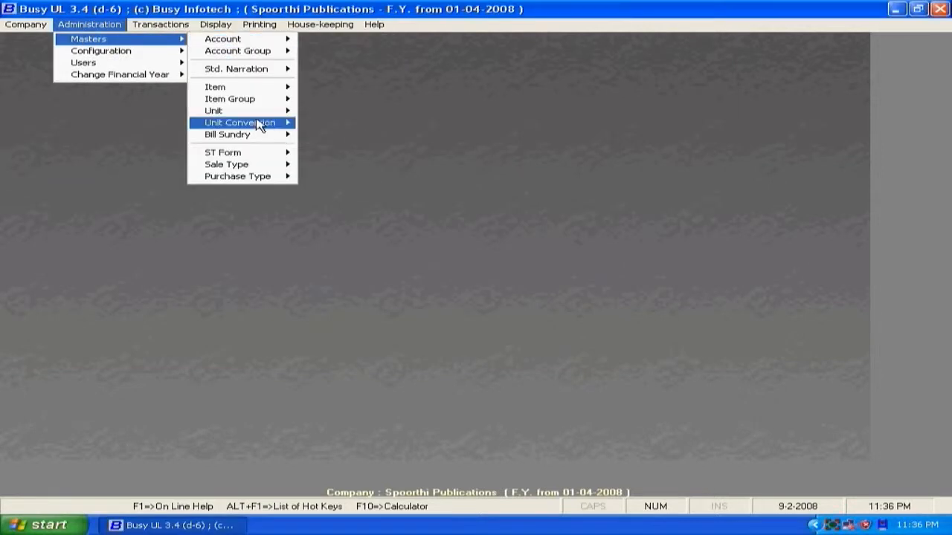
mouse_move(279, 126)
left_click(344, 130)
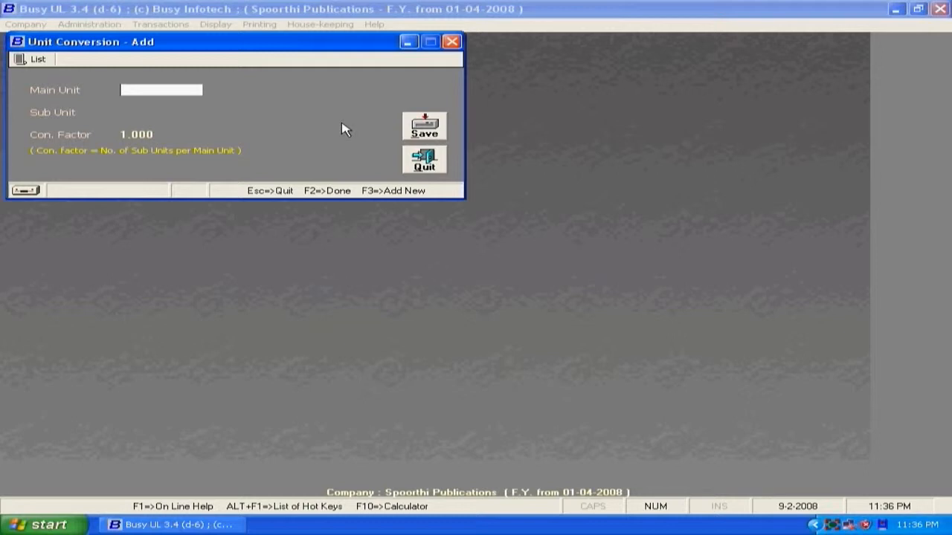
left_click(32, 60)
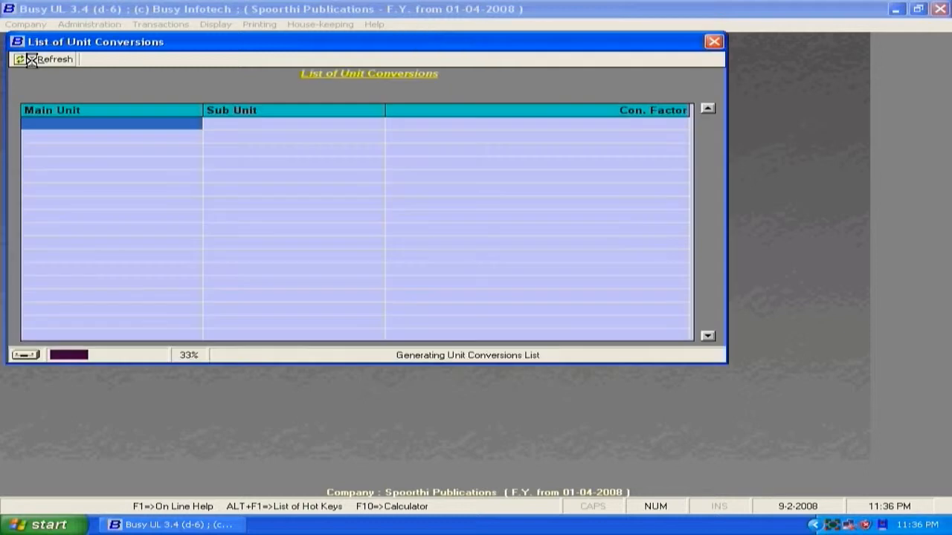
left_click(606, 140)
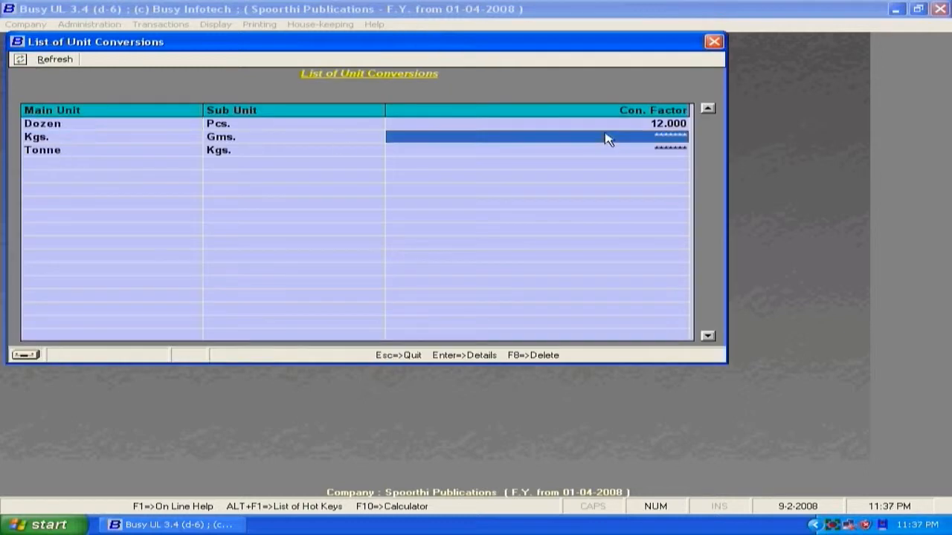
Browse the detail records of the existing unit conversions, and return to the blank conversion entry
double_click(608, 139)
double_click(169, 62)
key("Return")
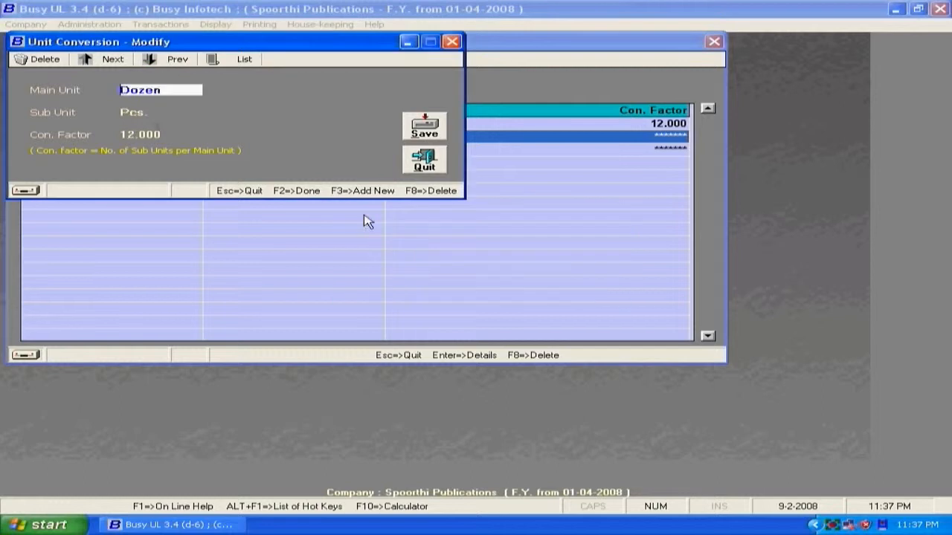
left_click(93, 60)
left_click(94, 59)
key("Return")
left_click(427, 160)
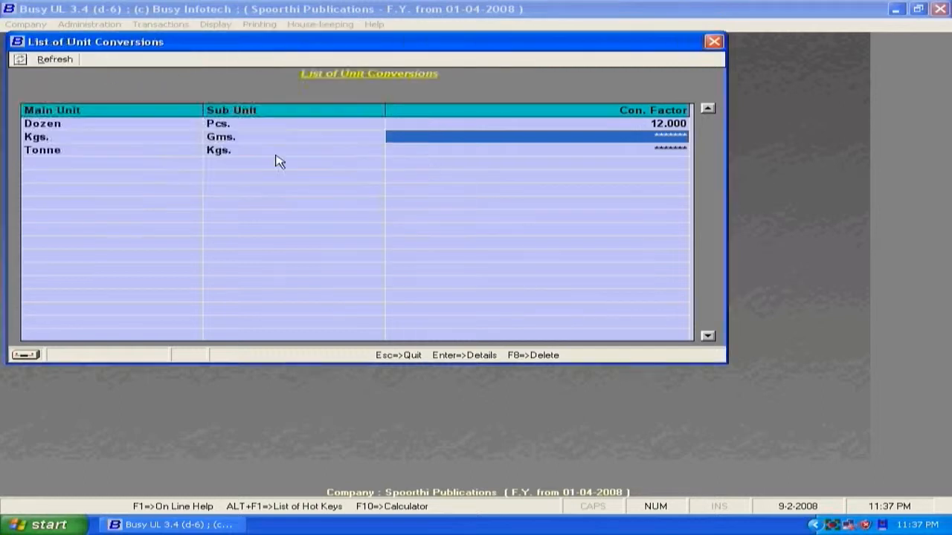
key("Escape")
Add a unit conversion with main unit Metre, sub unit Cms and conversion factor 100
type("m")
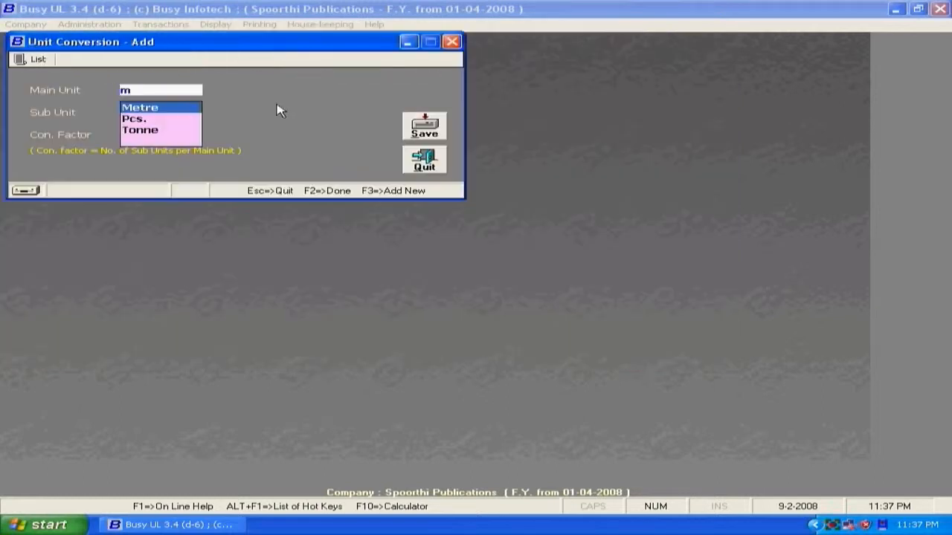
key("Return")
type("cms")
key("Return")
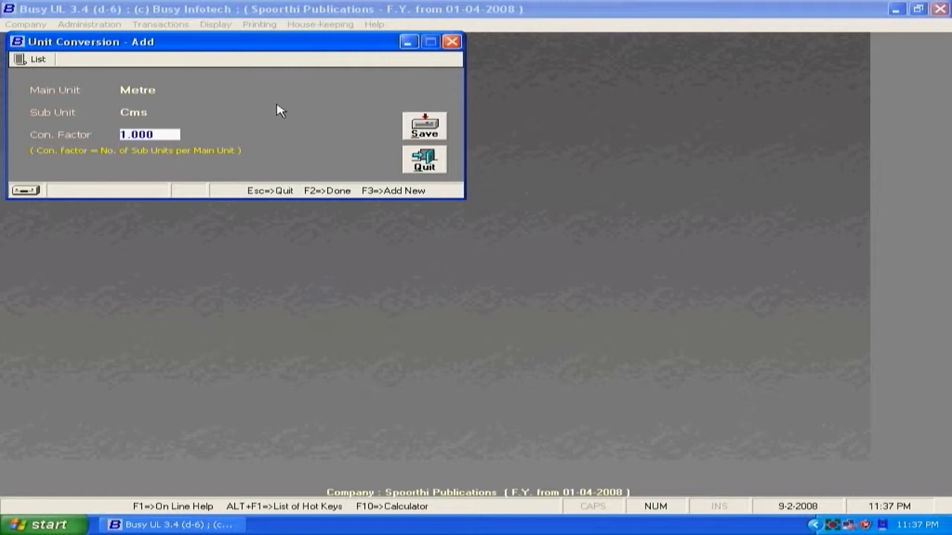
type("100")
left_click(440, 130)
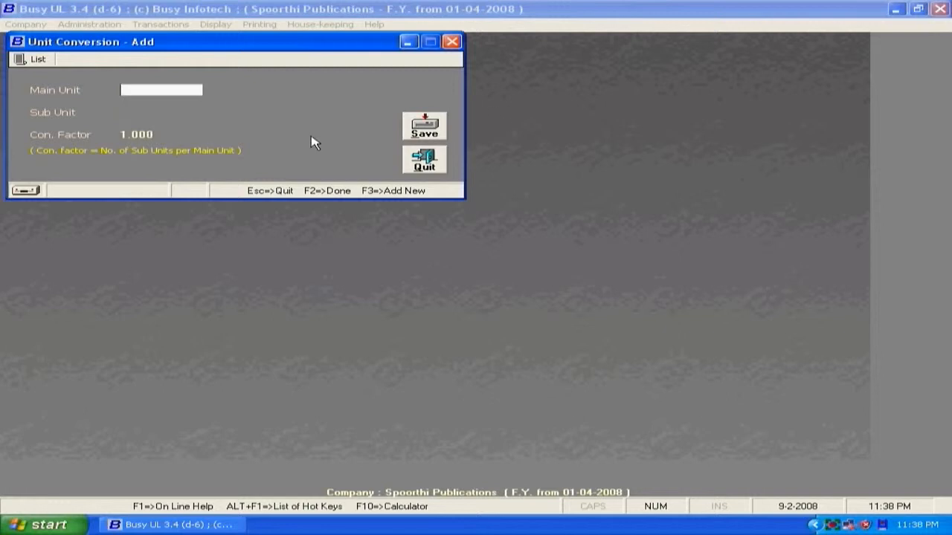
type("B")
key("Return")
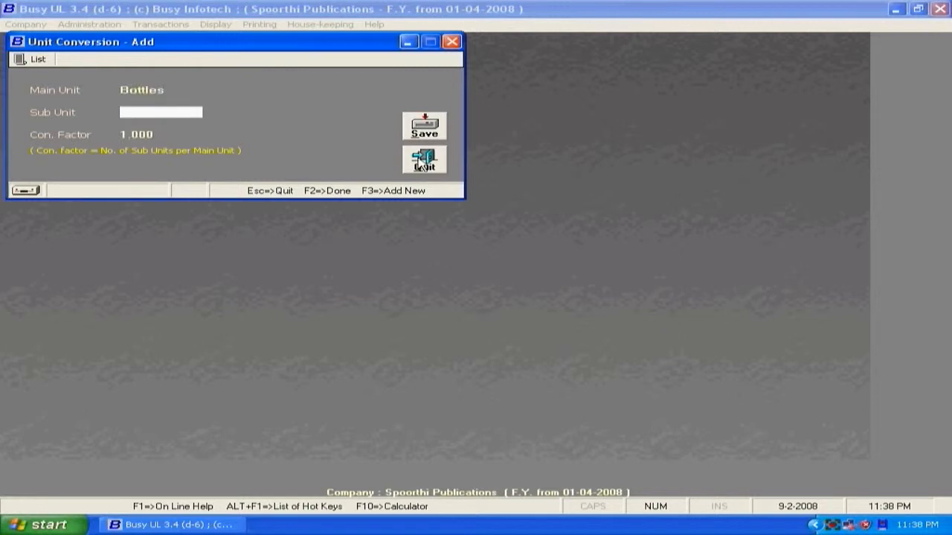
left_click(165, 91)
type("l")
key("Return")
type("m")
key("BackSpace")
key("Escape")
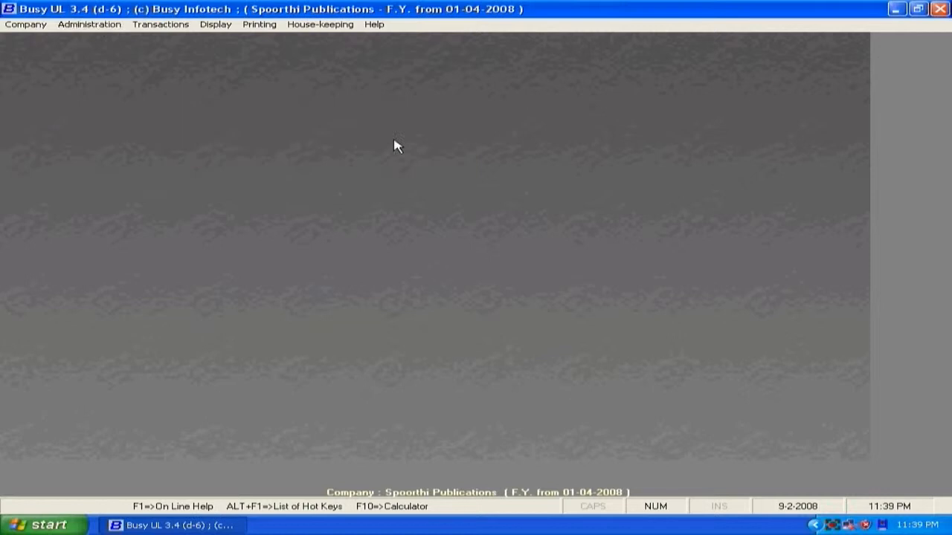
Open a blank bill sundry master, review the list of existing bill sundries, and quit without adding one
left_click(102, 26)
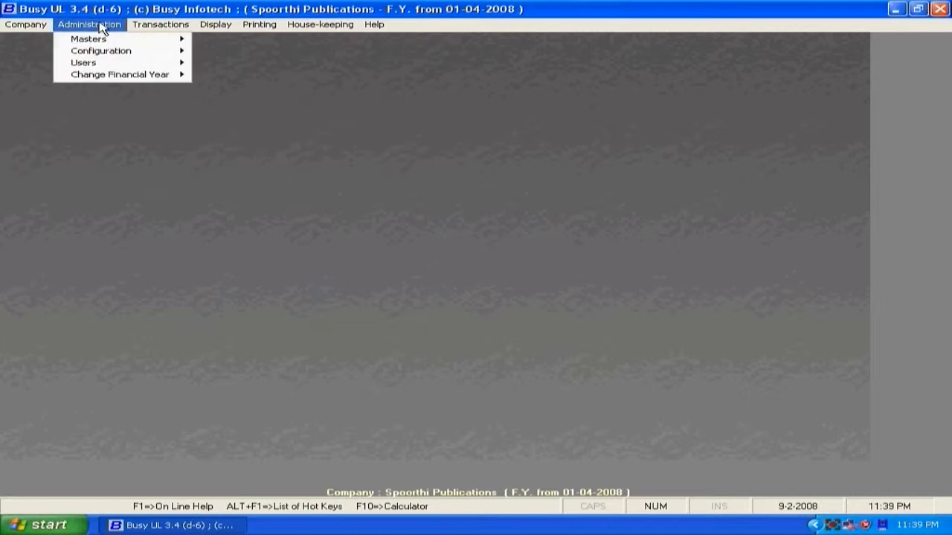
mouse_move(96, 39)
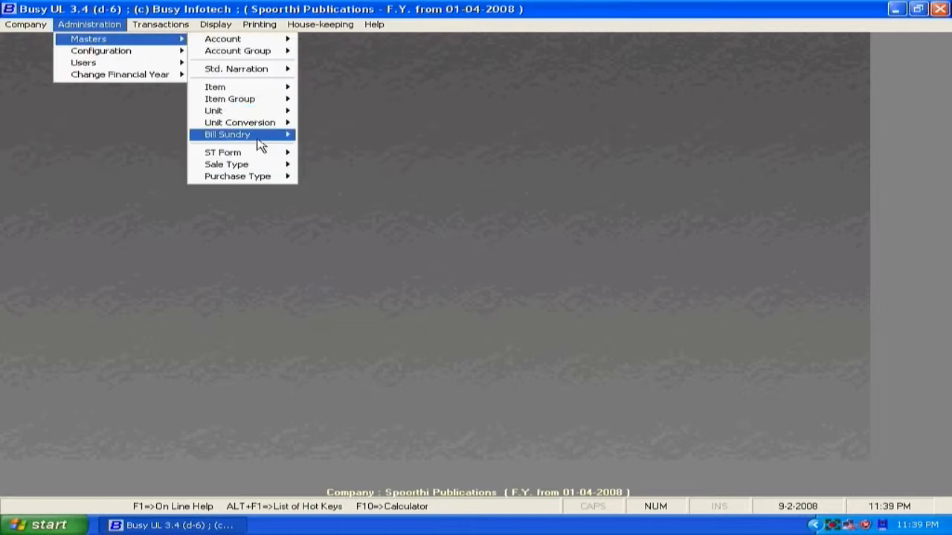
mouse_move(256, 137)
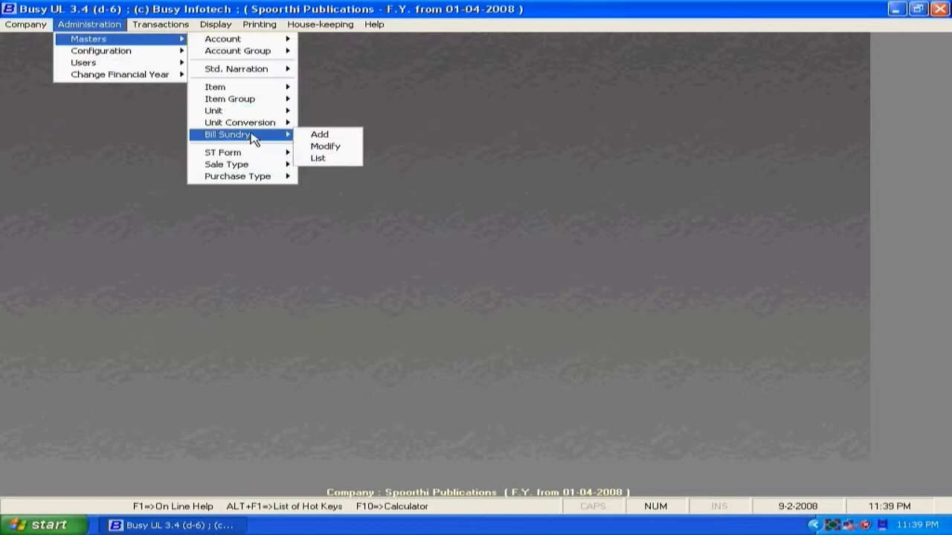
left_click(320, 135)
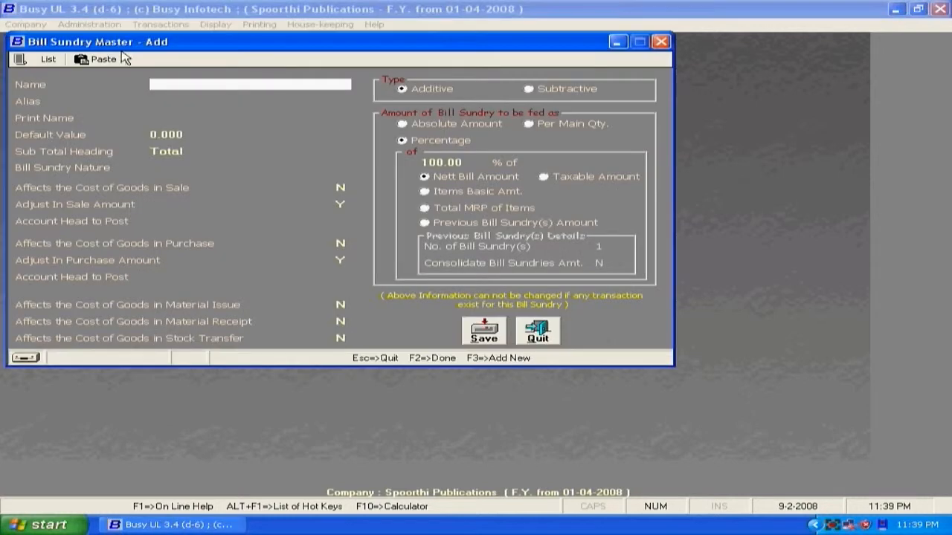
left_click(64, 58)
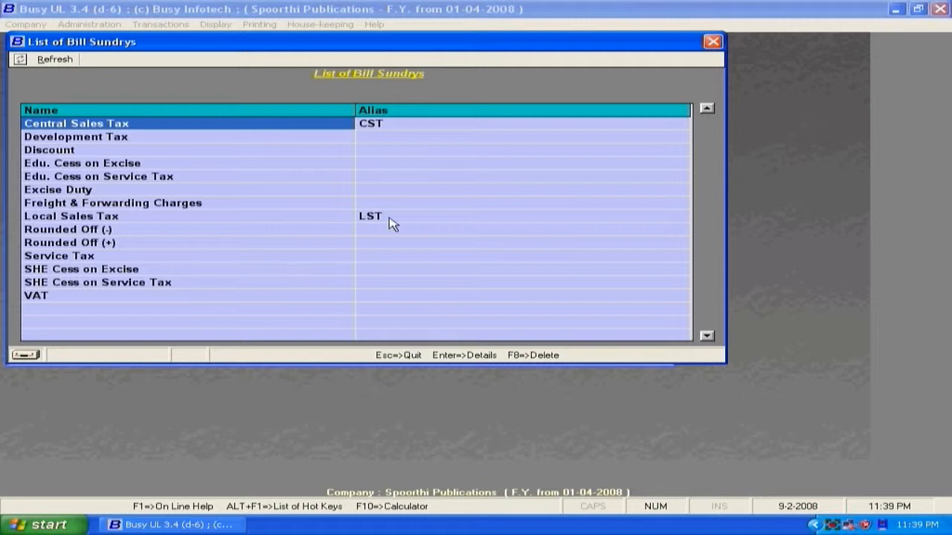
left_click(711, 42)
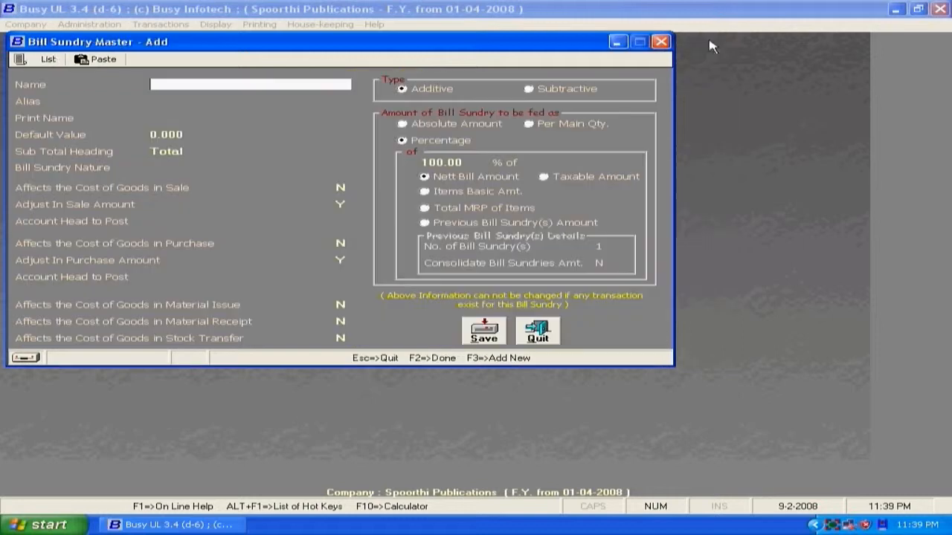
left_click(542, 331)
Display the list of ST forms on screen
left_click(89, 24)
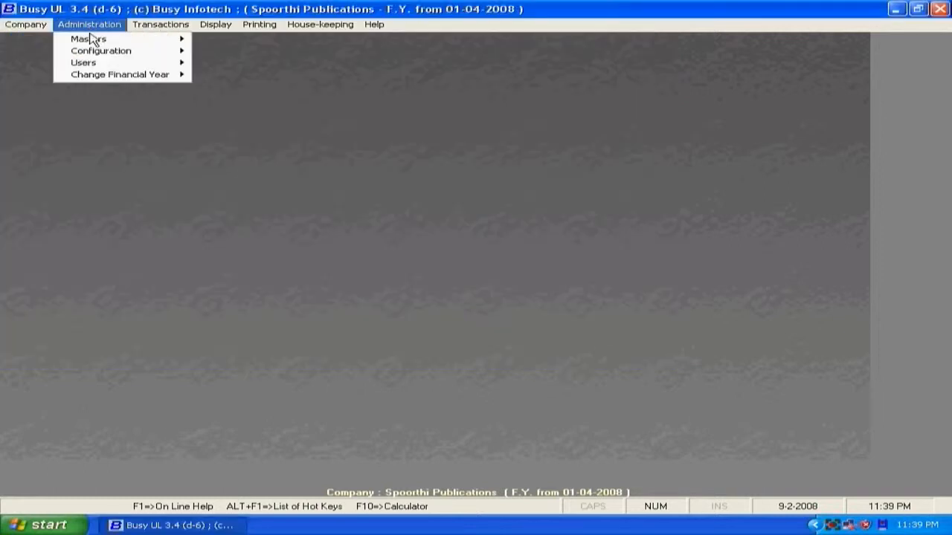
mouse_move(95, 38)
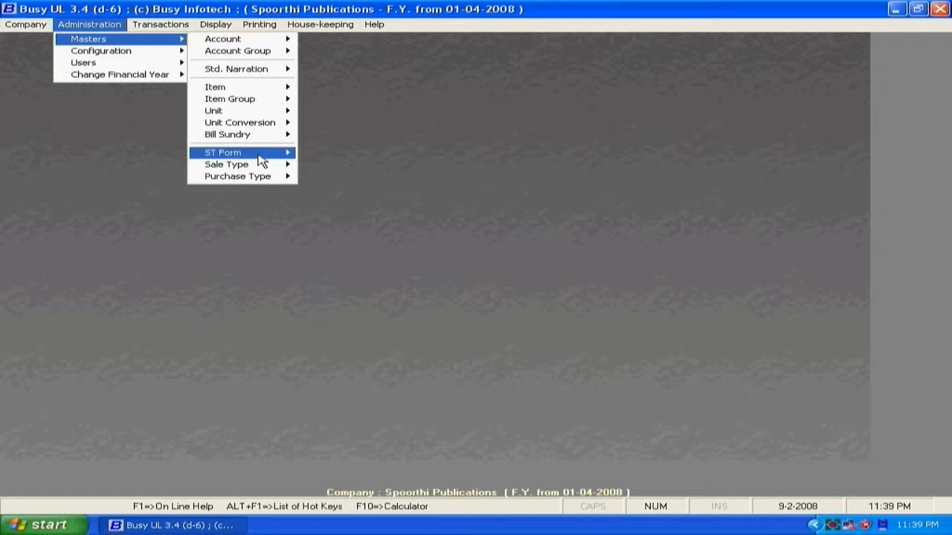
mouse_move(261, 156)
left_click(318, 177)
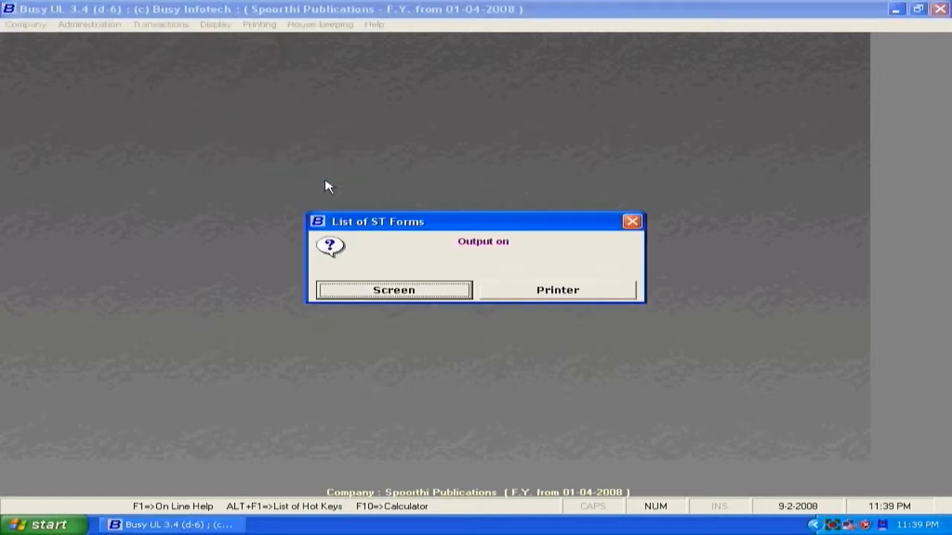
left_click(410, 294)
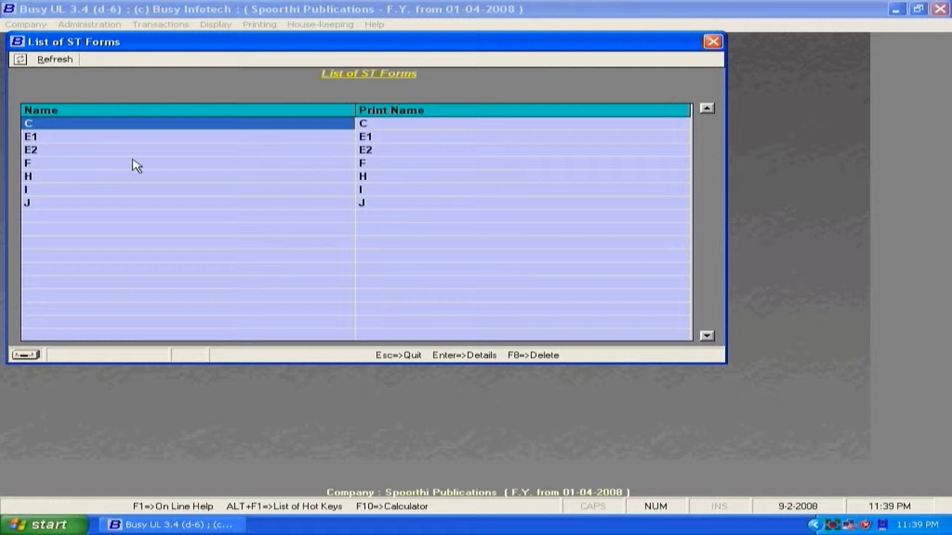
Examine the details of ST form C and return to the list
key("Down")
key("Down")
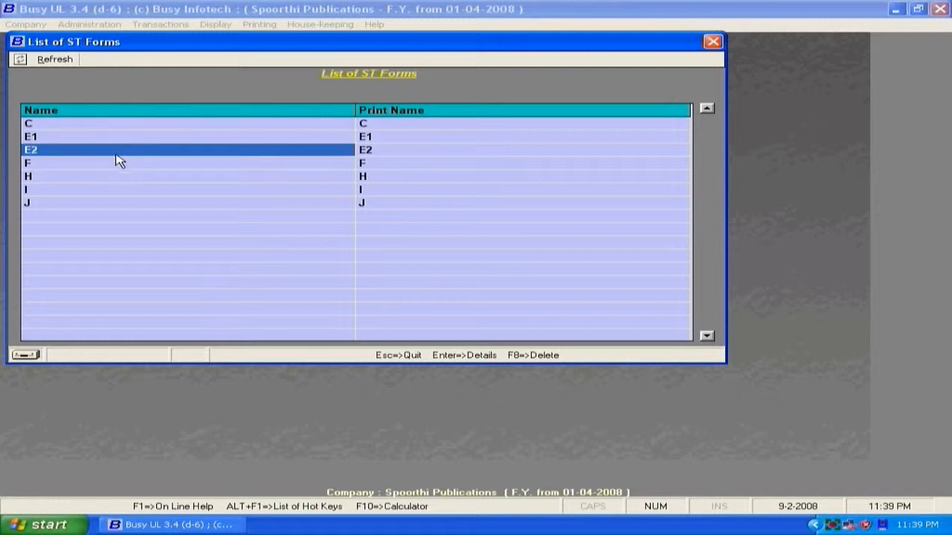
left_click(116, 164)
double_click(90, 126)
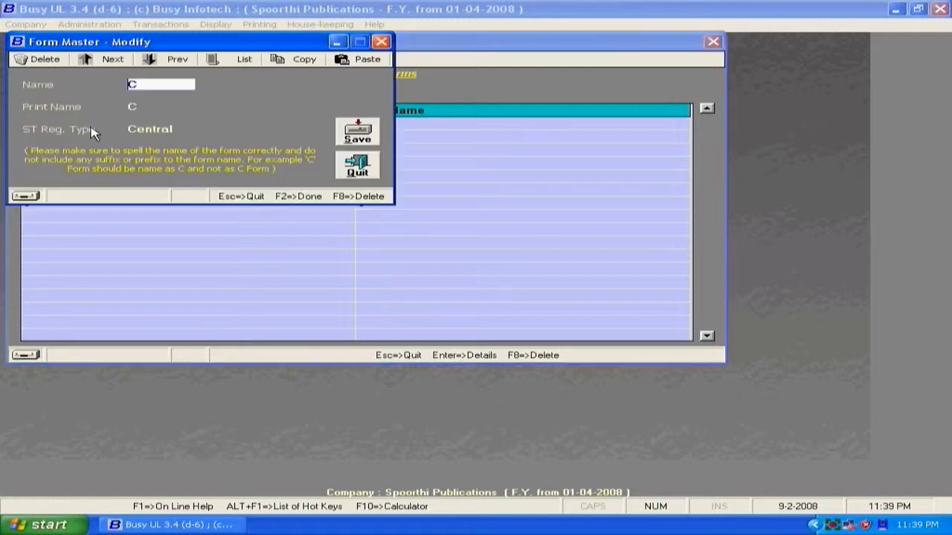
left_click_drag(181, 43, 346, 52)
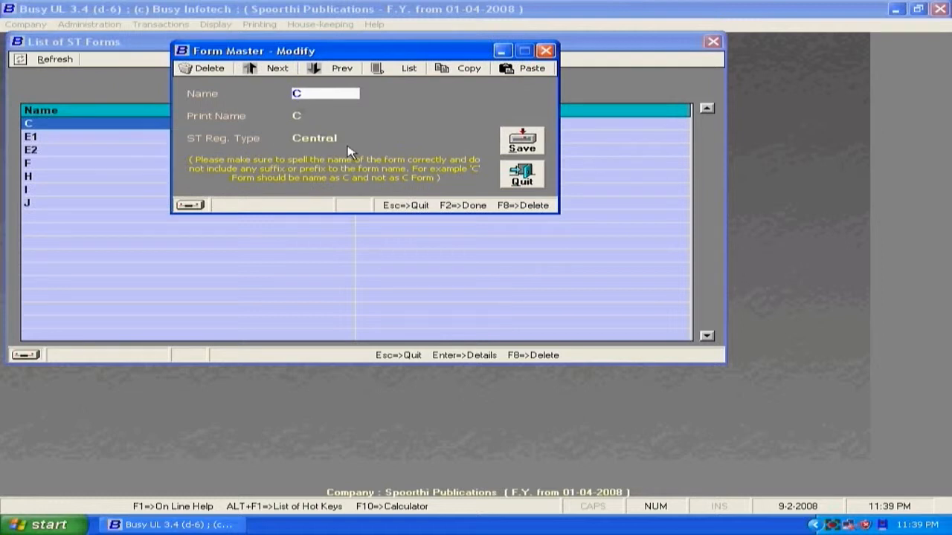
left_click(529, 175)
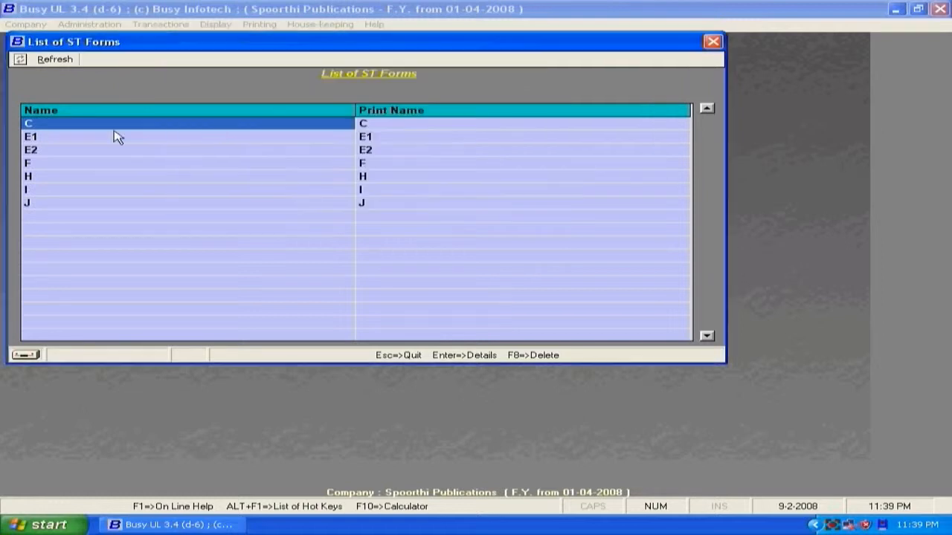
Browse the ST form records from E1 through J, and close the ST forms list
double_click(115, 136)
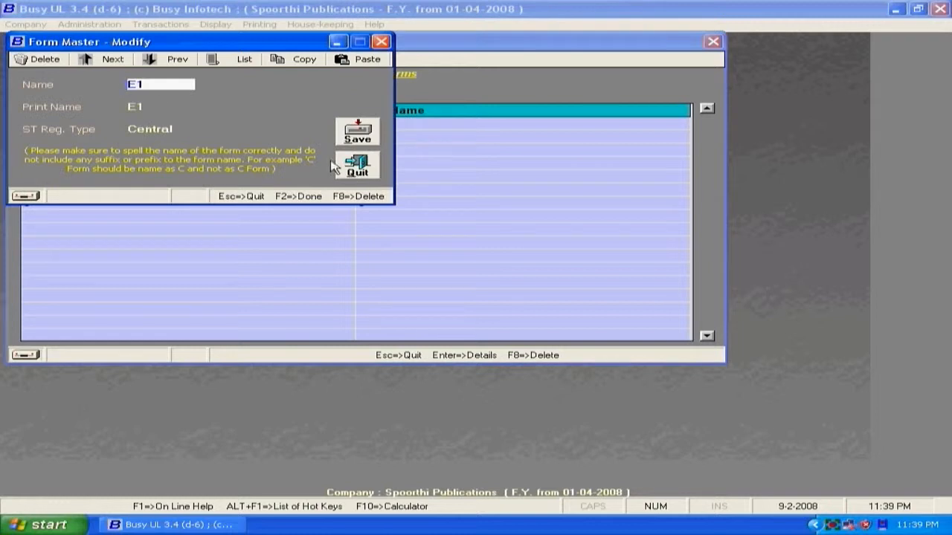
left_click(95, 61)
left_click(95, 61)
left_click(95, 61)
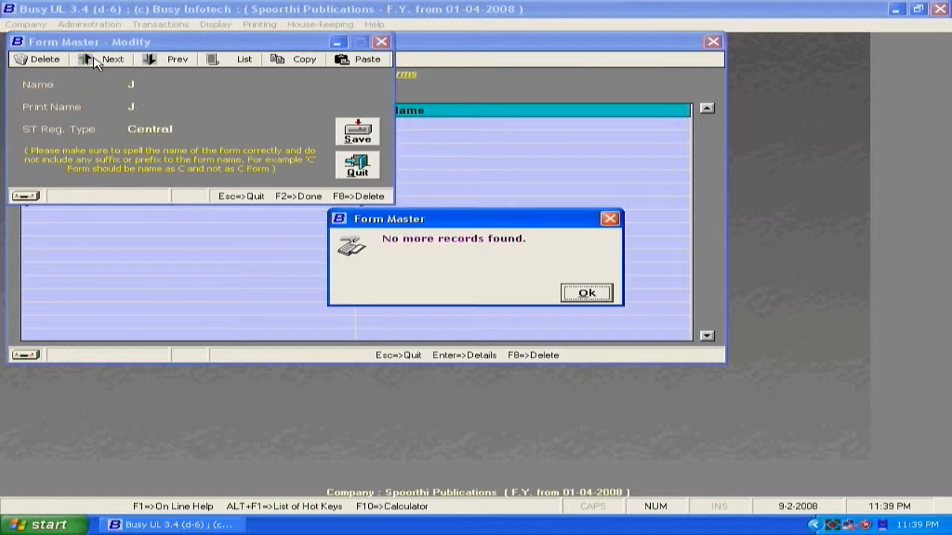
left_click(589, 294)
left_click(349, 169)
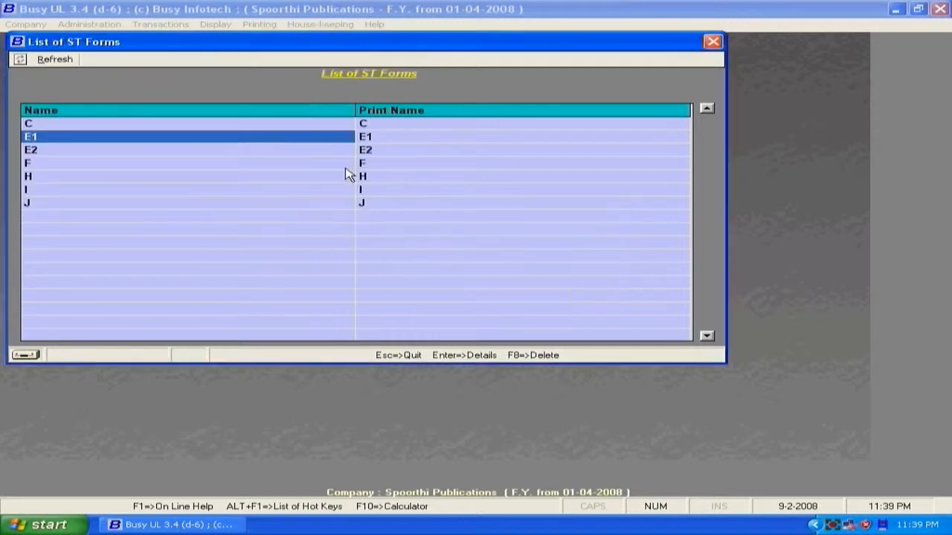
left_click(713, 42)
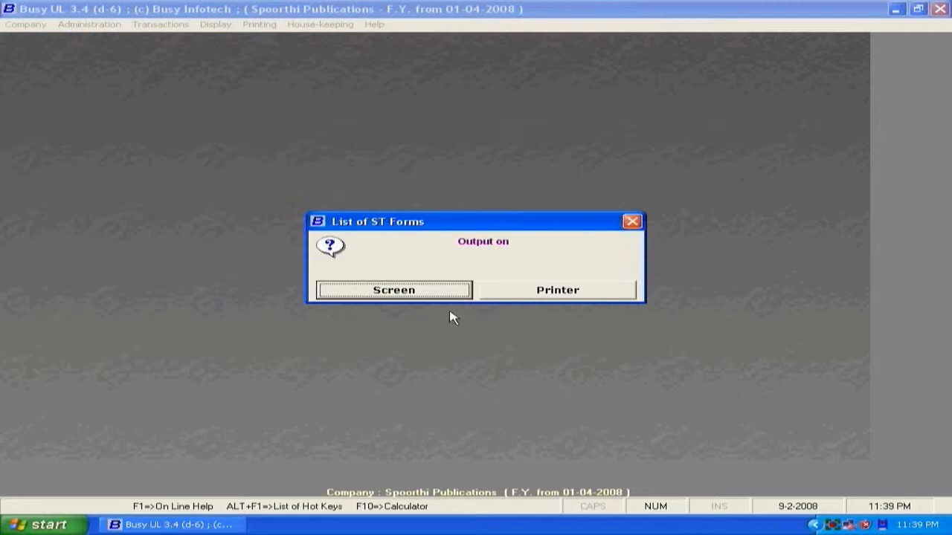
left_click(631, 222)
Display the list of sale types on screen
left_click(89, 24)
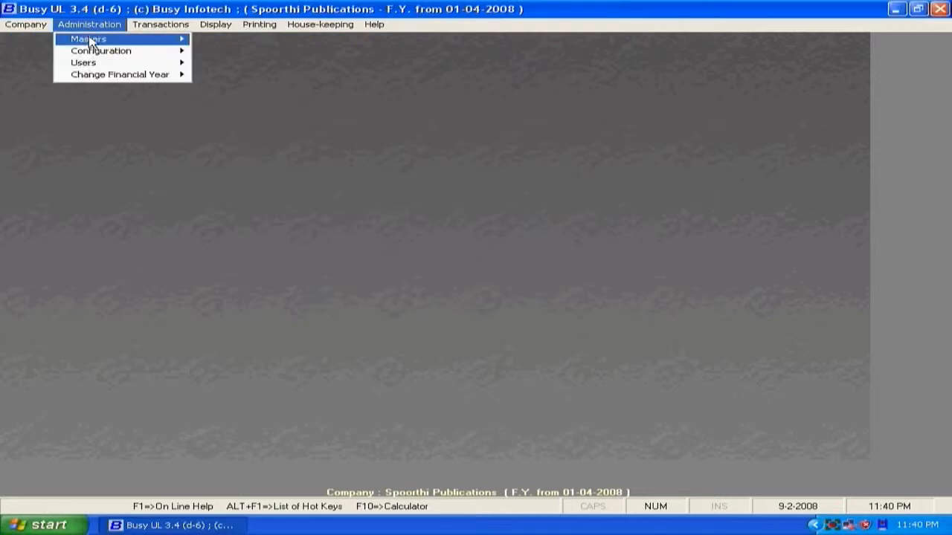
mouse_move(94, 39)
mouse_move(261, 171)
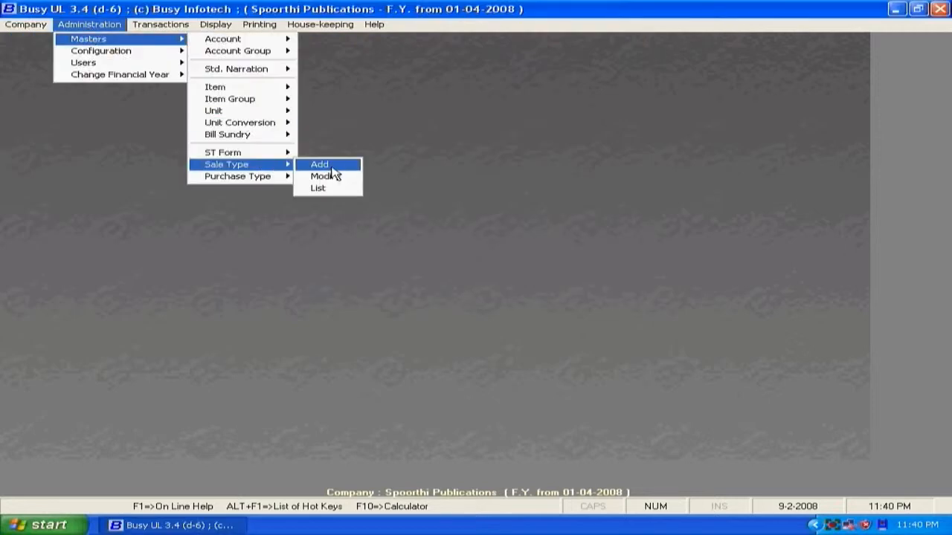
left_click(322, 188)
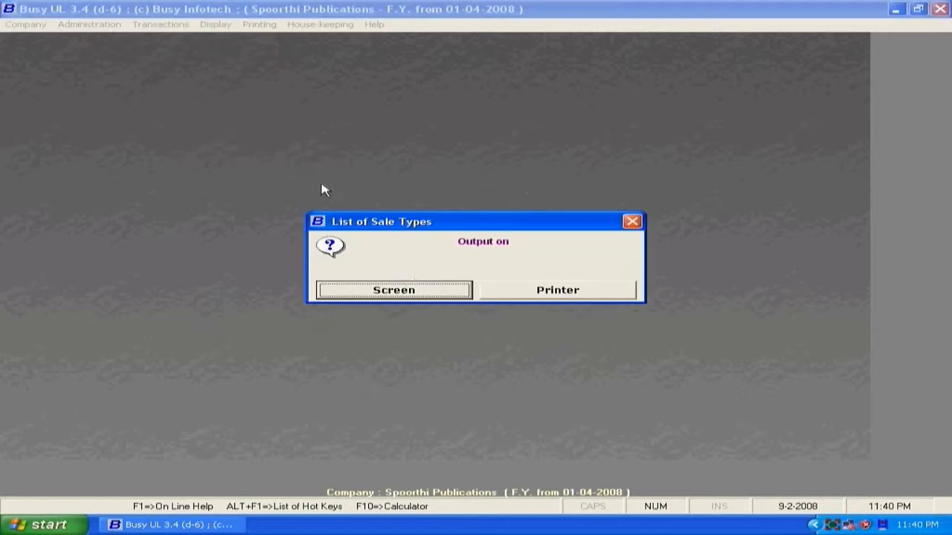
left_click(395, 281)
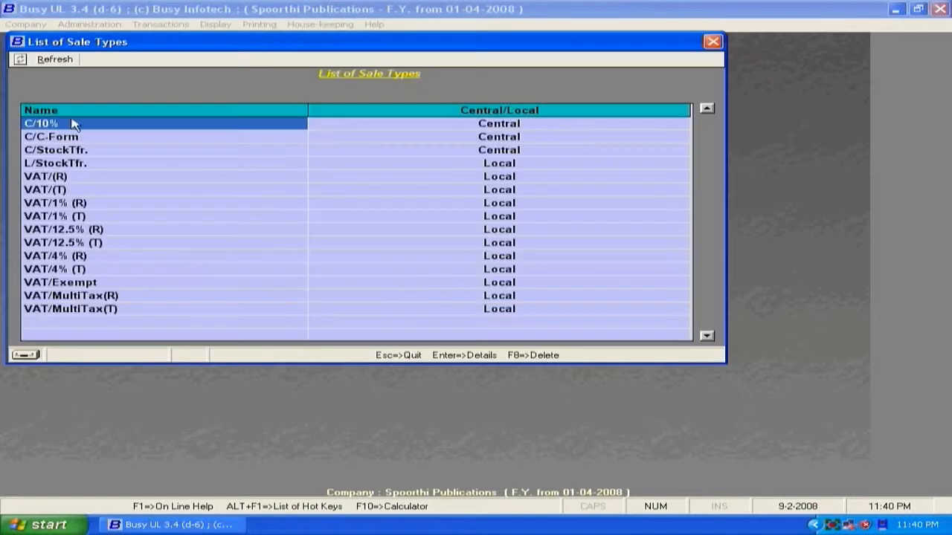
Examine the details of the L/StockTfr. sale type and return to the list
left_click(96, 165)
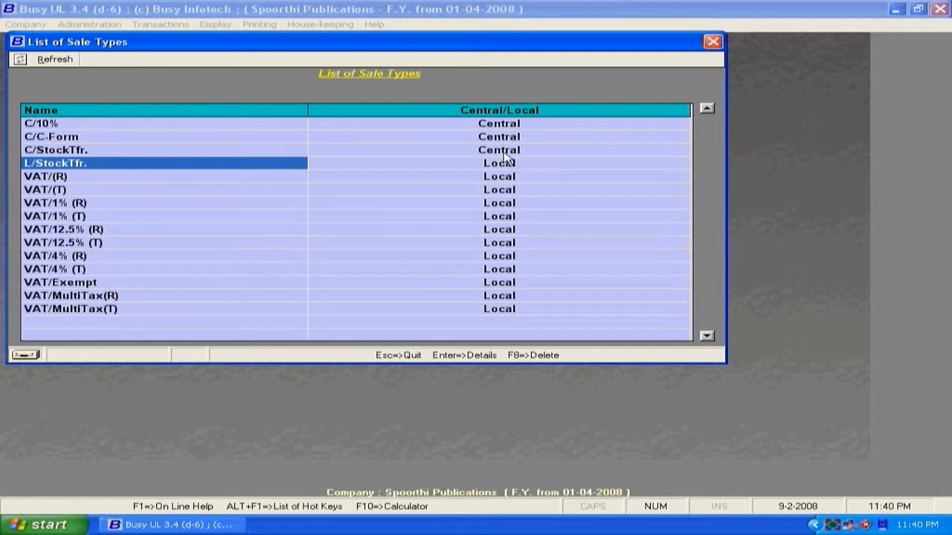
double_click(155, 161)
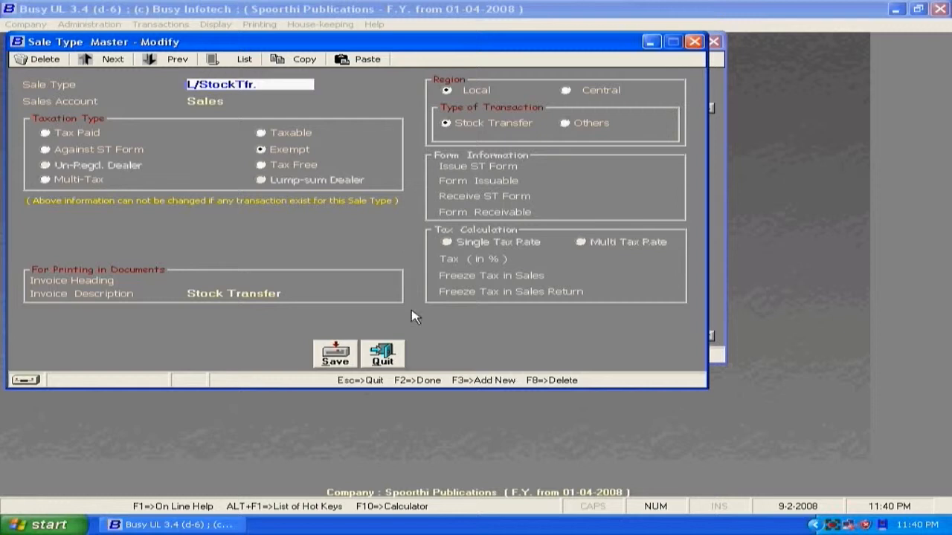
left_click(384, 361)
Examine the details of the VAT/12.5% (R) sale type and close the sale types list
double_click(250, 228)
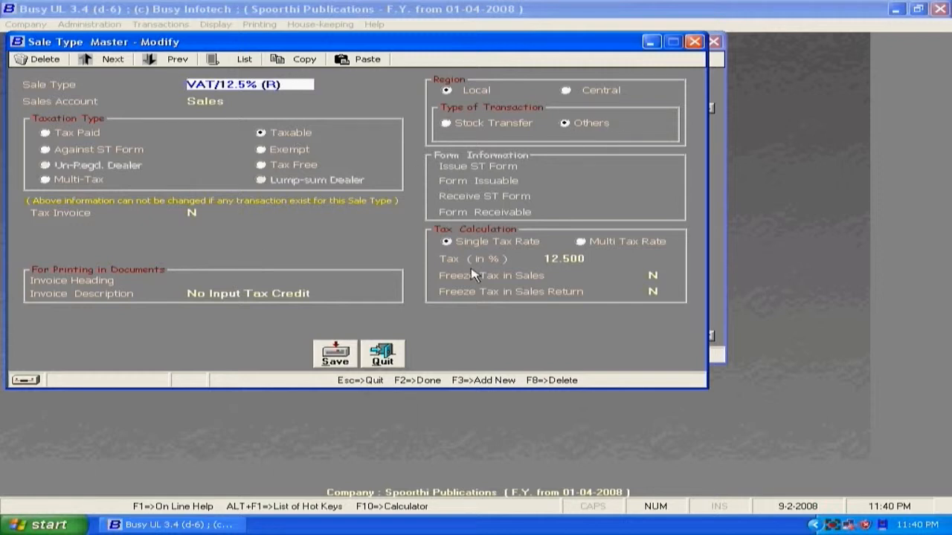
left_click(387, 345)
left_click(714, 45)
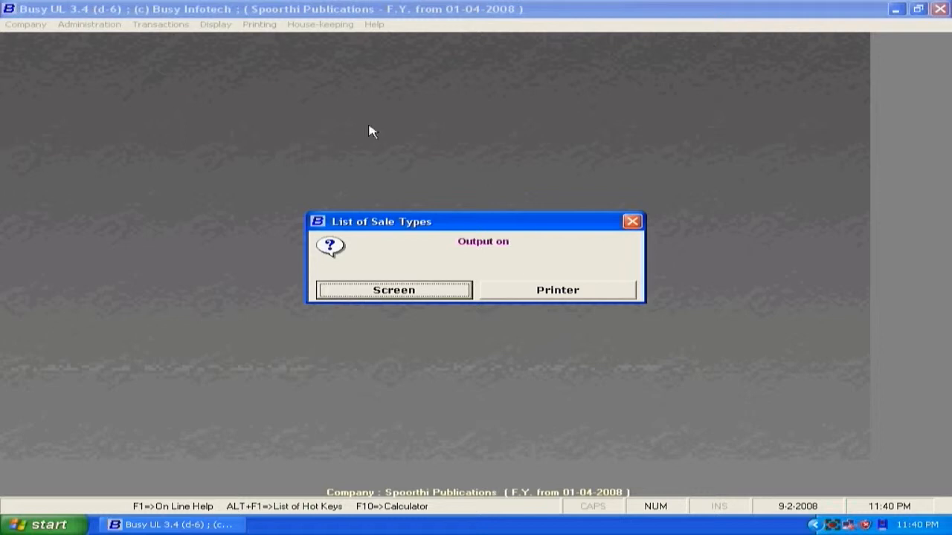
left_click(631, 221)
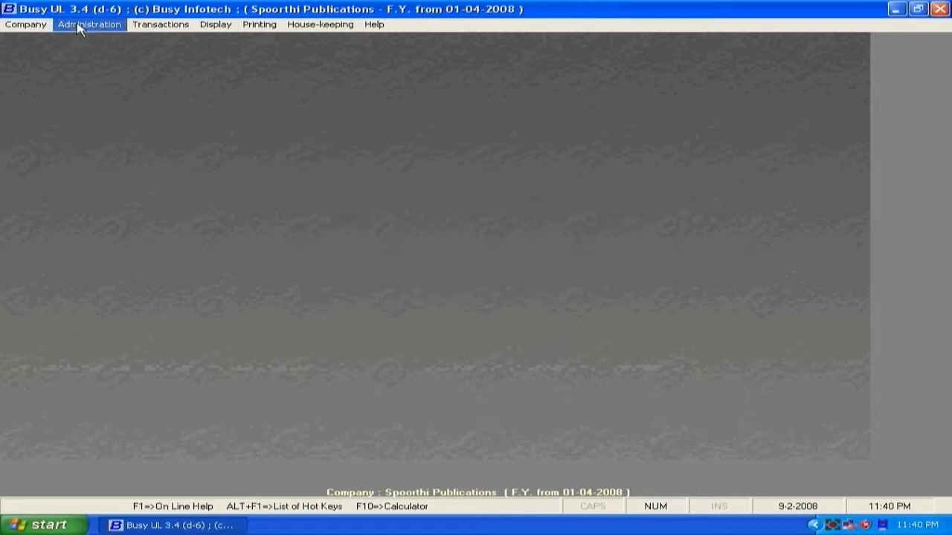
Display the list of purchase types on screen
left_click(80, 26)
mouse_move(106, 38)
mouse_move(266, 182)
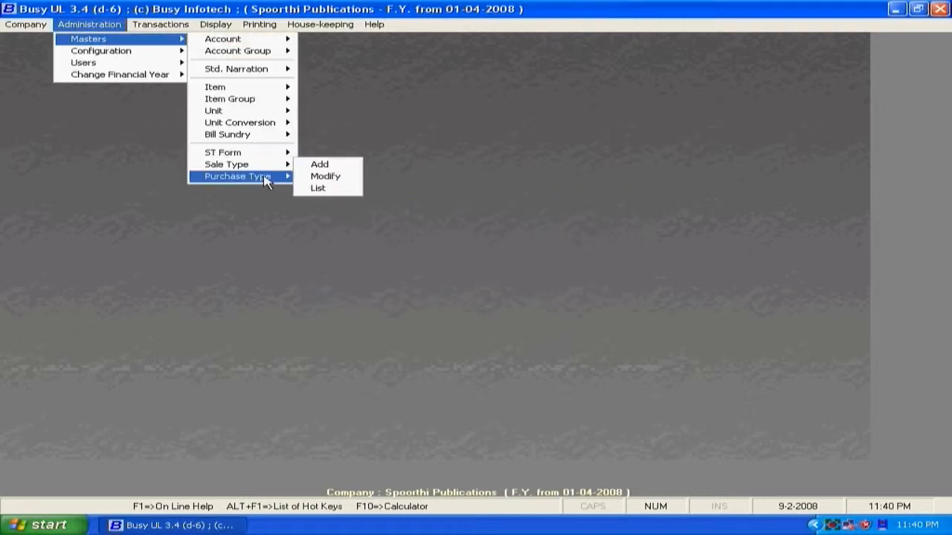
left_click(325, 190)
left_click(415, 285)
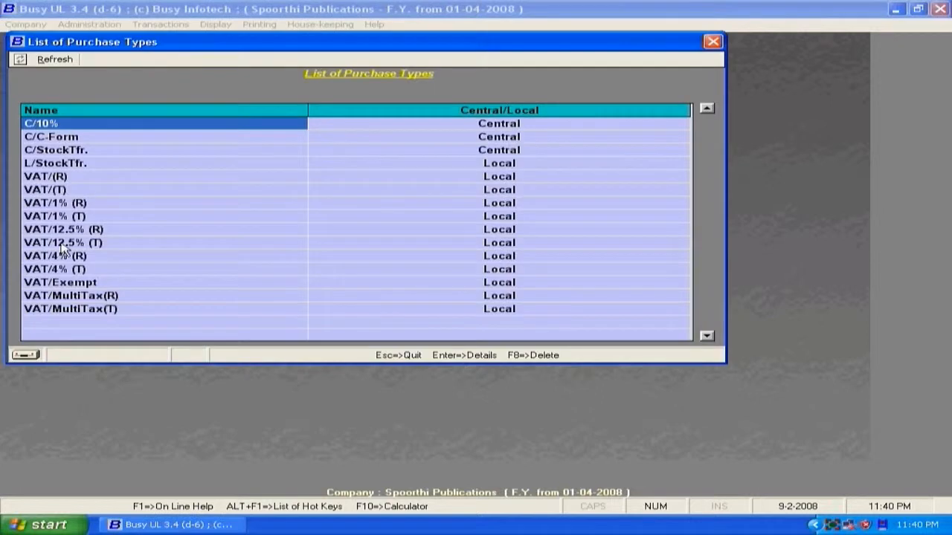
Examine the details of the VAT/12.5% (T) purchase type and close the purchase types list
double_click(64, 244)
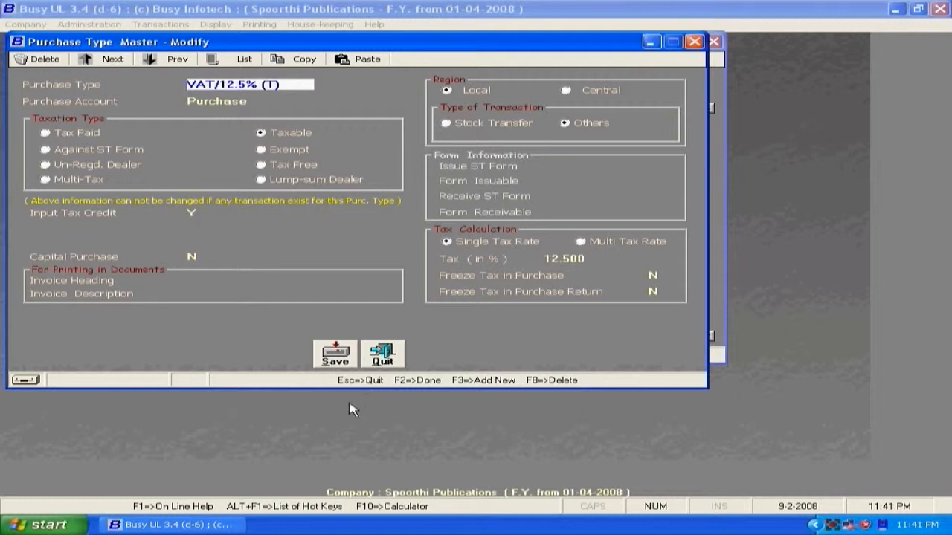
key("Escape")
left_click(711, 41)
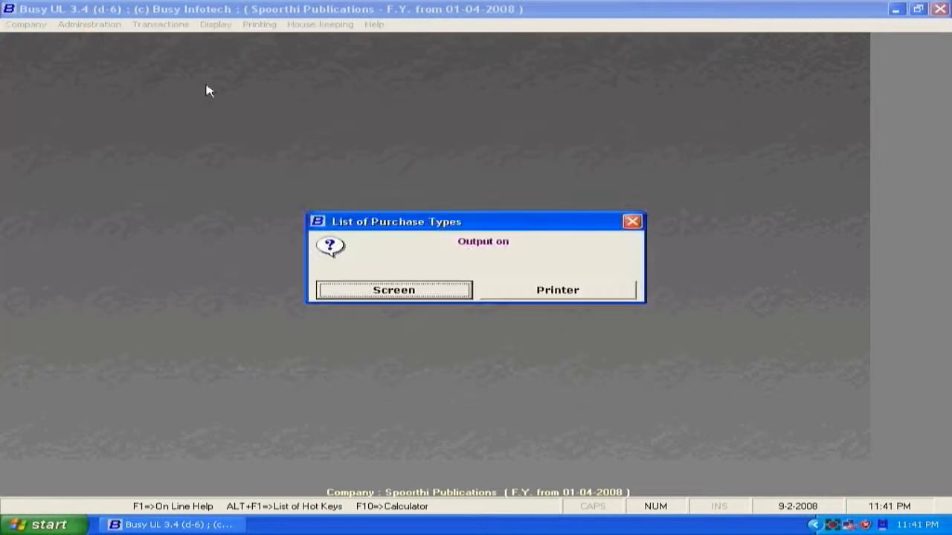
left_click(631, 220)
Open the company's Features / Options configuration and review the general and accounts settings
left_click(89, 23)
mouse_move(140, 43)
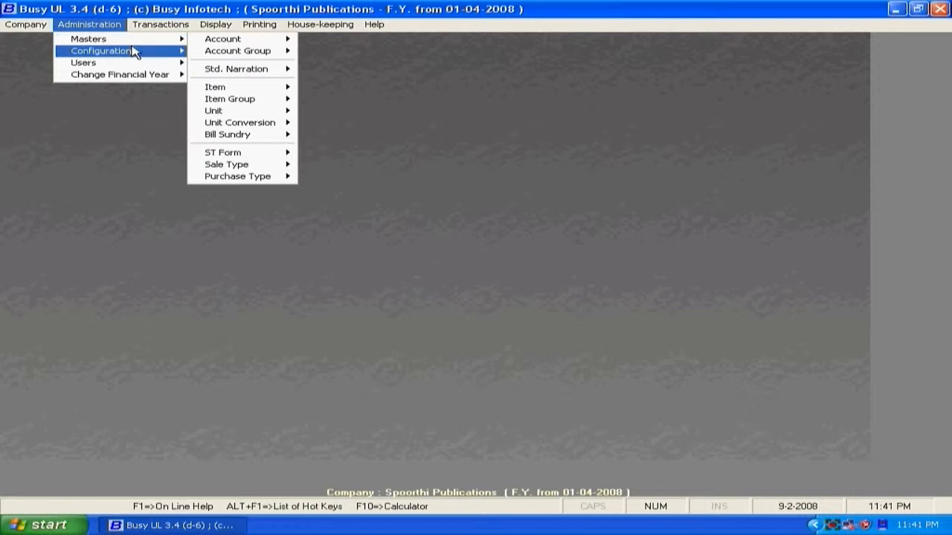
mouse_move(178, 52)
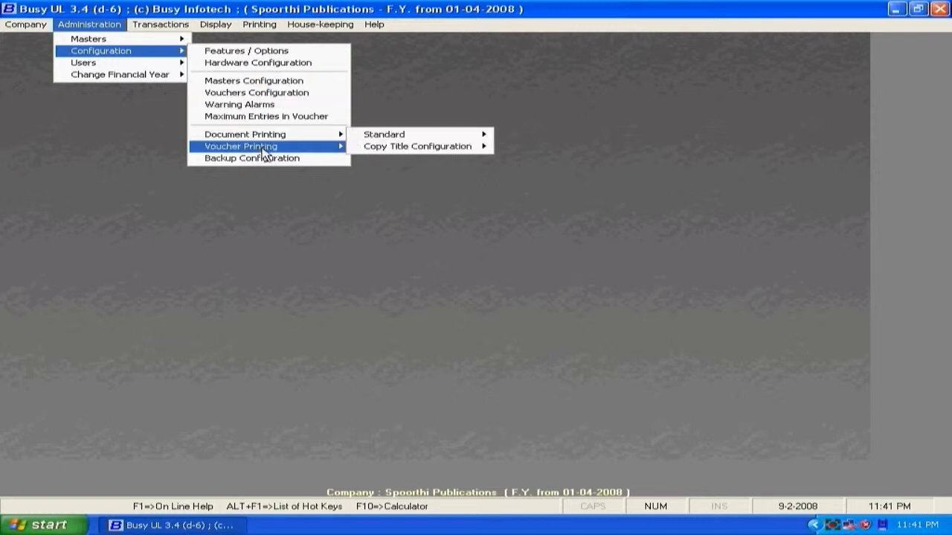
left_click(266, 53)
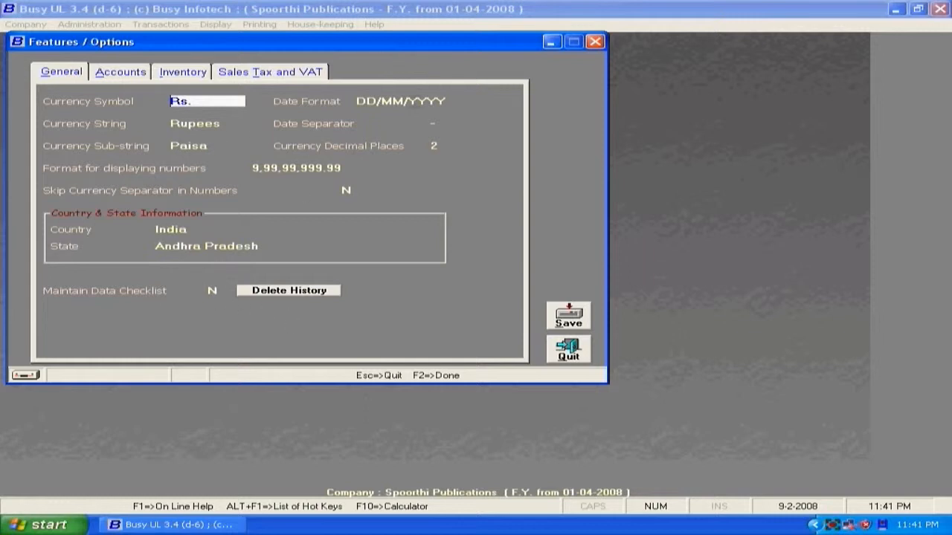
left_click(119, 74)
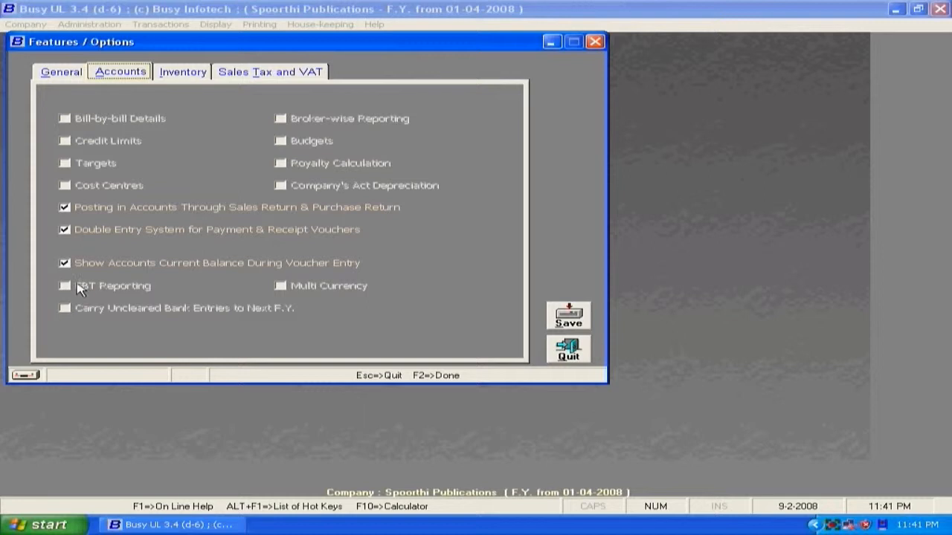
Try the inventory options for showing party's last prices and skipping items' default price, and clear them again
left_click(184, 78)
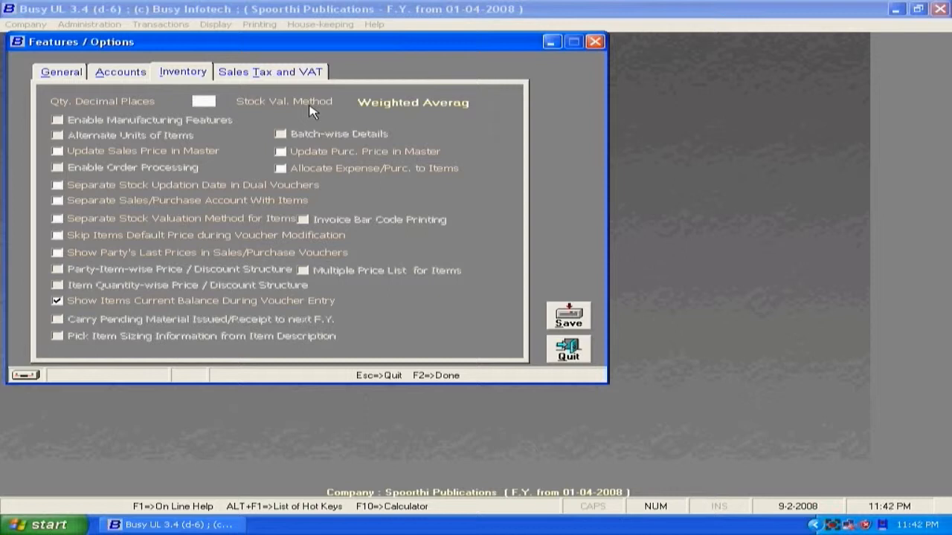
left_click(62, 254)
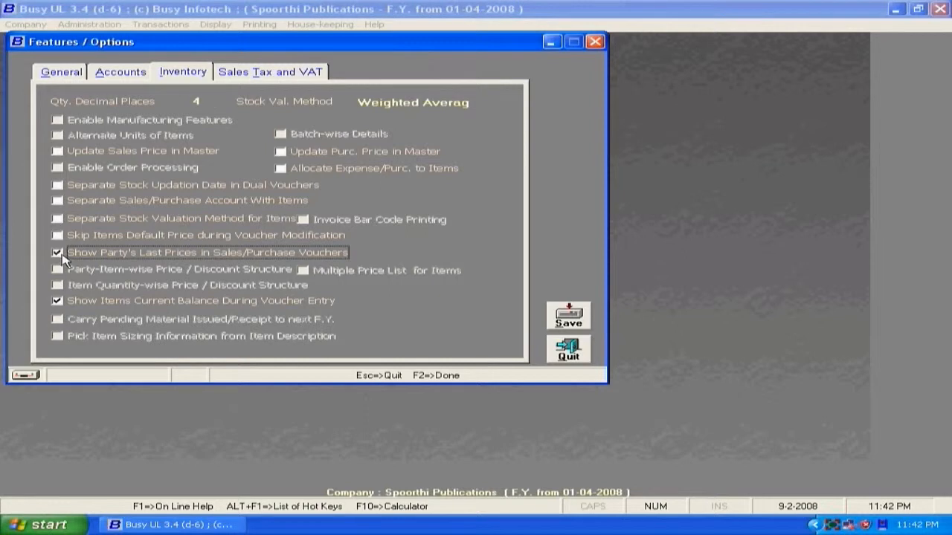
left_click(56, 235)
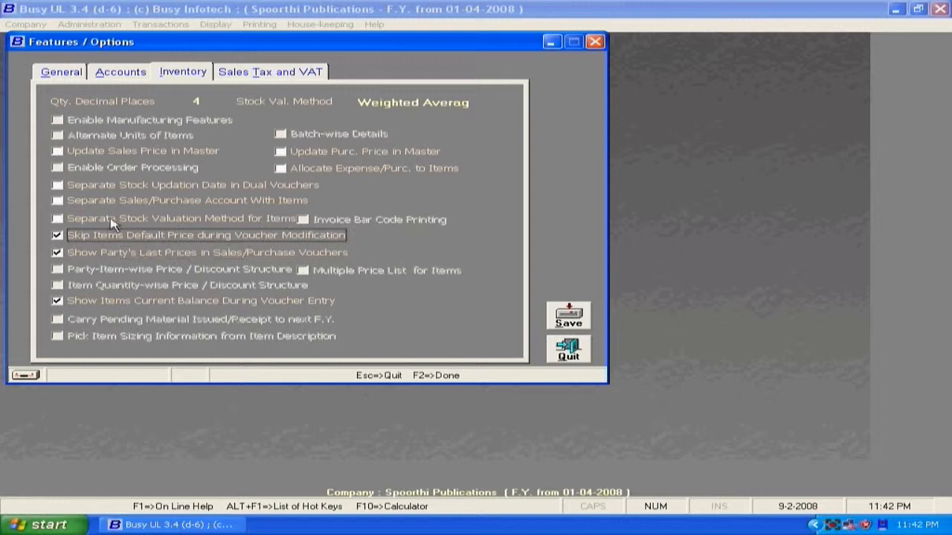
left_click(56, 252)
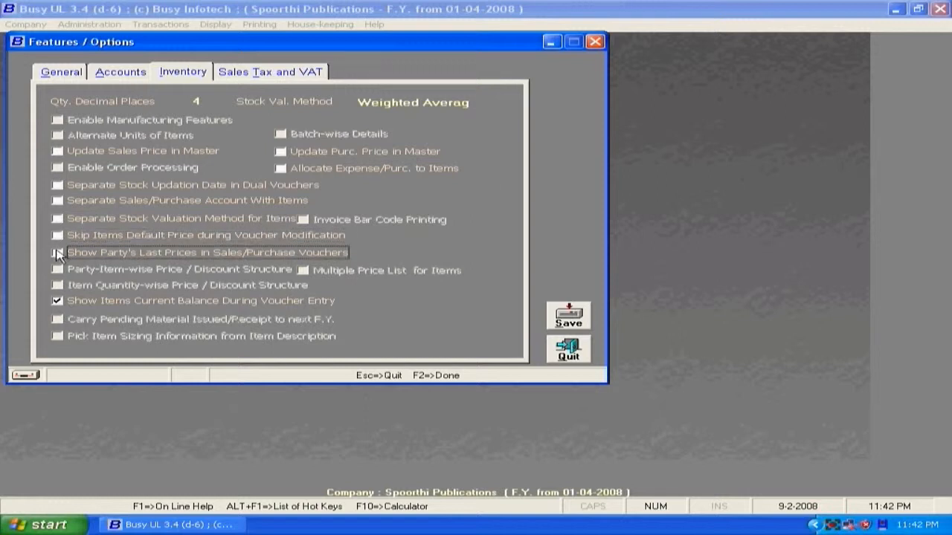
Enable sales tax surcharge in the sales tax and VAT options, and view its surcharge configuration without saving
left_click(267, 71)
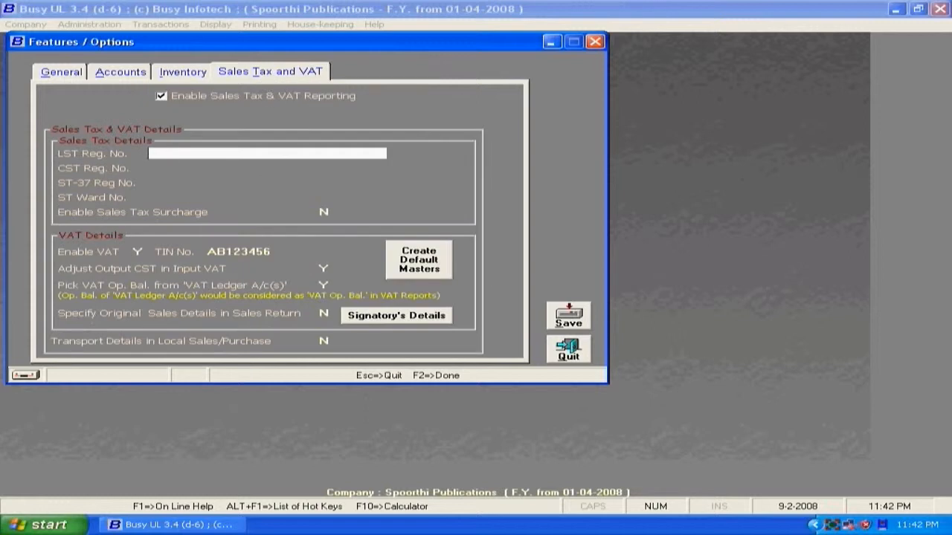
key("Return")
key("Return")
key("Return")
key("Return")
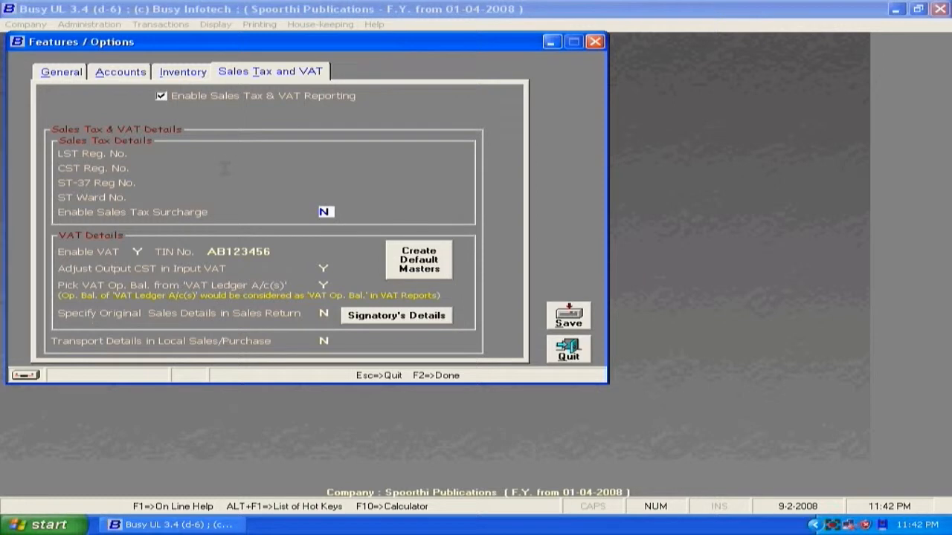
type("Y")
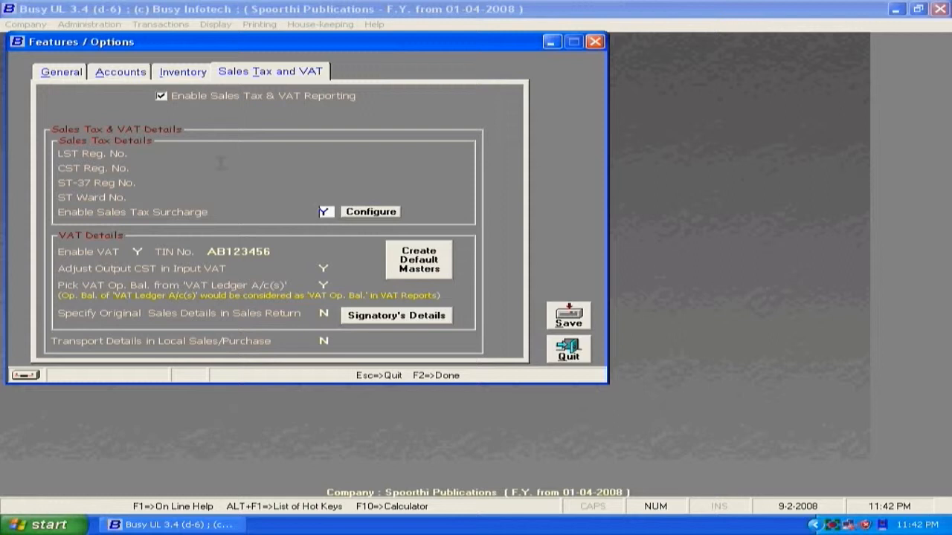
left_click(372, 214)
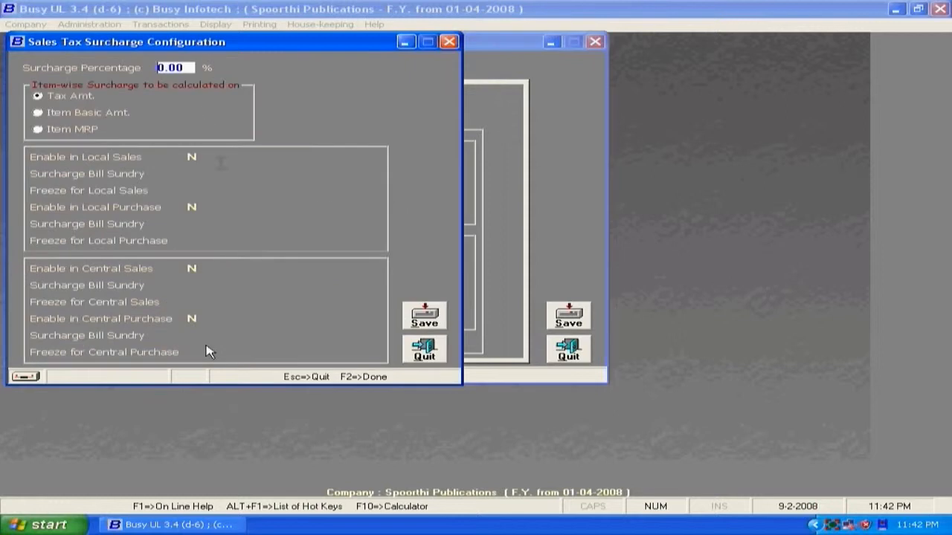
left_click(424, 350)
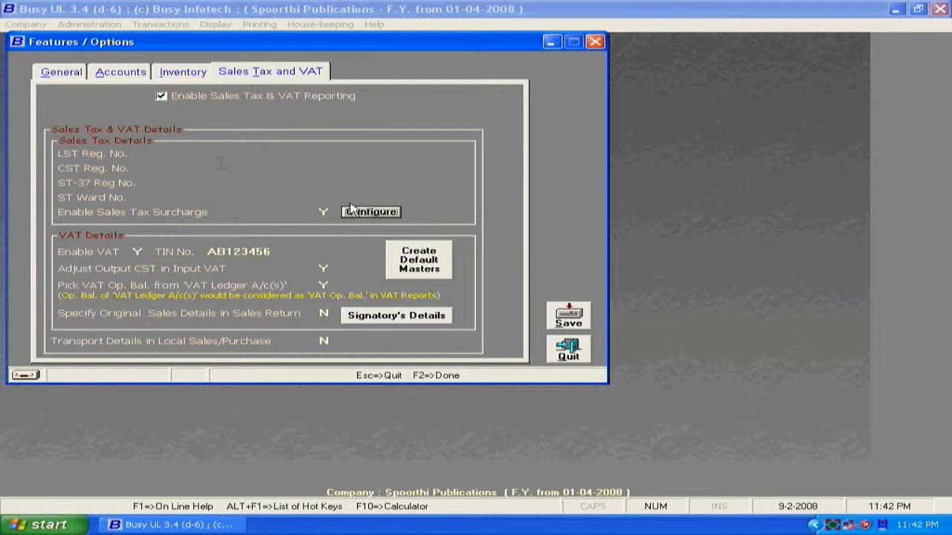
Set Enable Sales Tax Surcharge back to N and quit Features / Options without saving
left_click(327, 212)
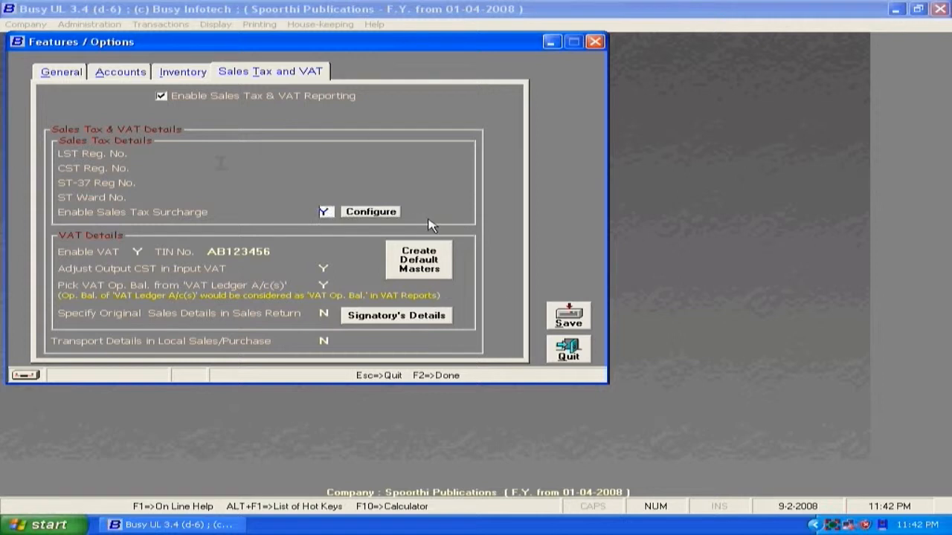
type("N")
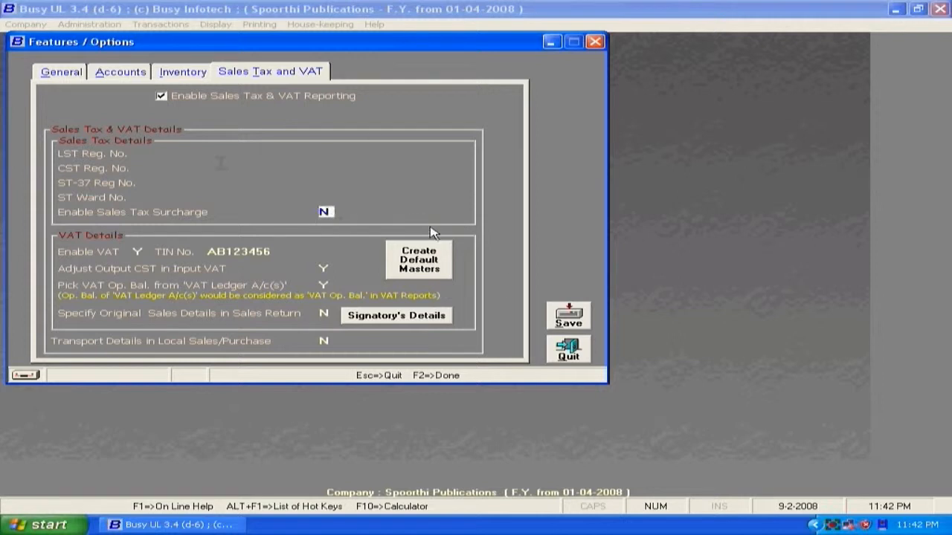
left_click(578, 356)
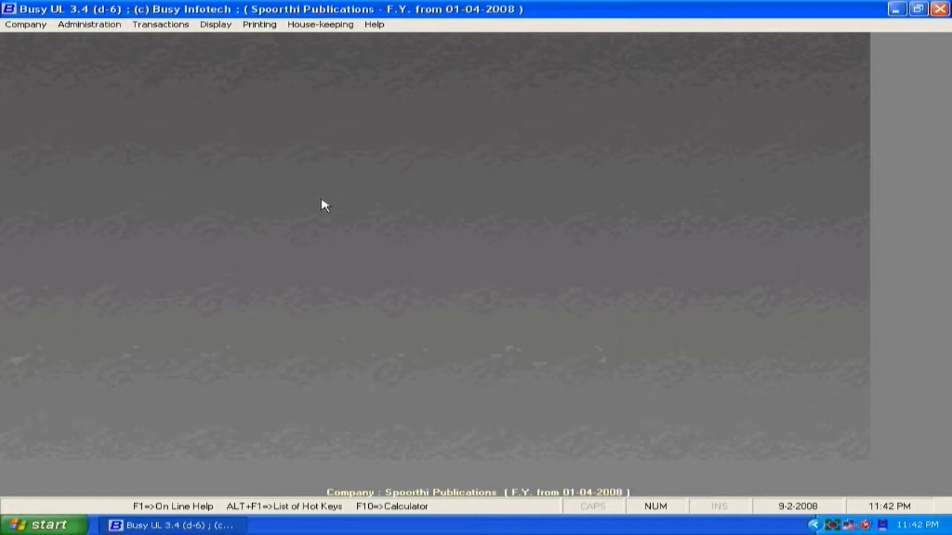
Review the hardware configuration's printer settings and quit without changes
left_click(111, 24)
mouse_move(125, 52)
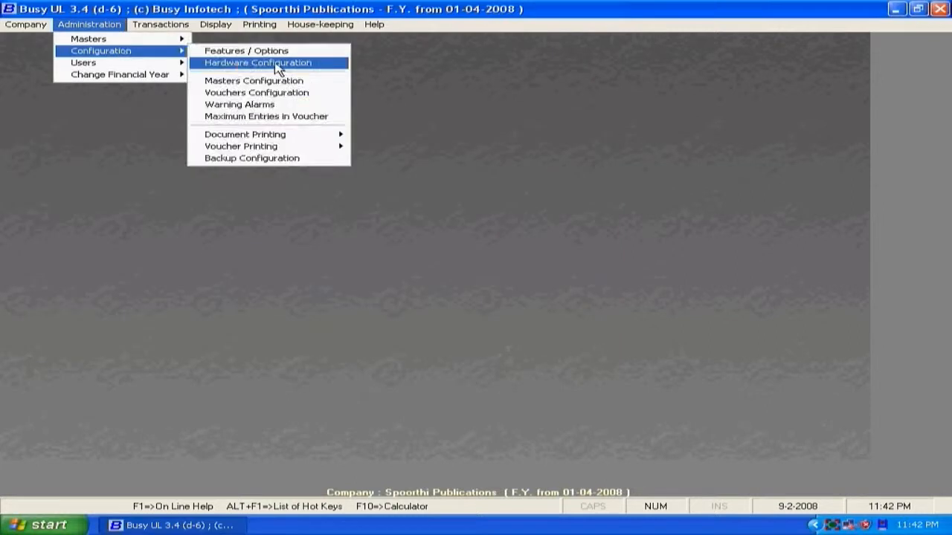
left_click(275, 63)
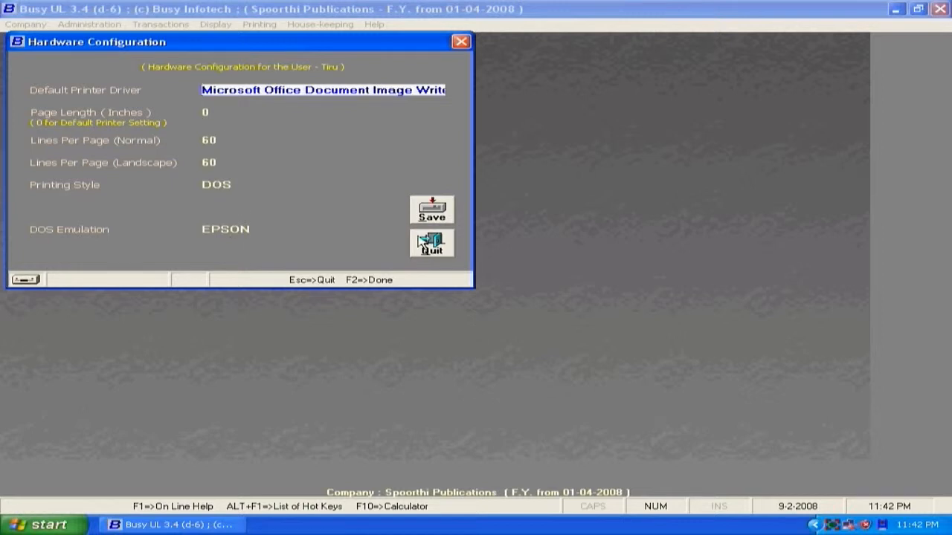
left_click(432, 245)
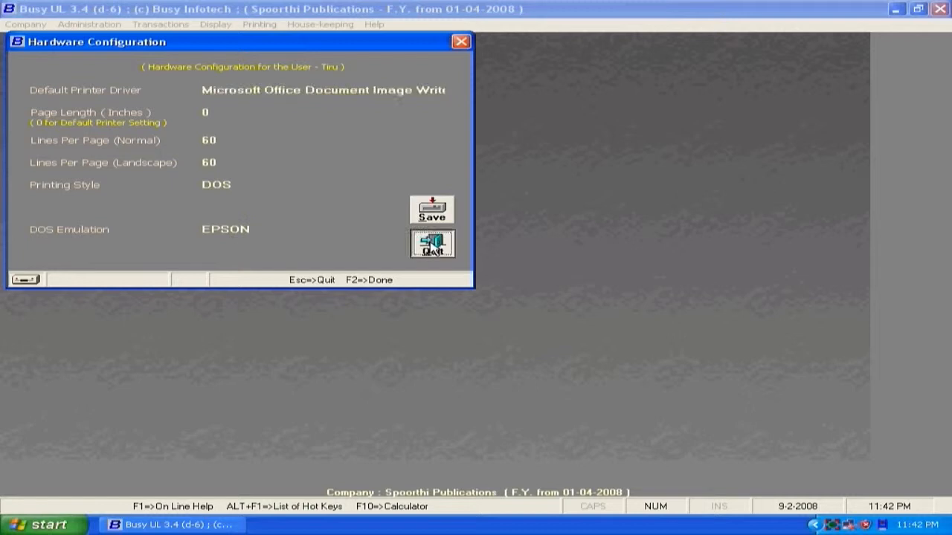
Try two optional fields for the Item master type in the masters configuration, and quit without saving
left_click(91, 26)
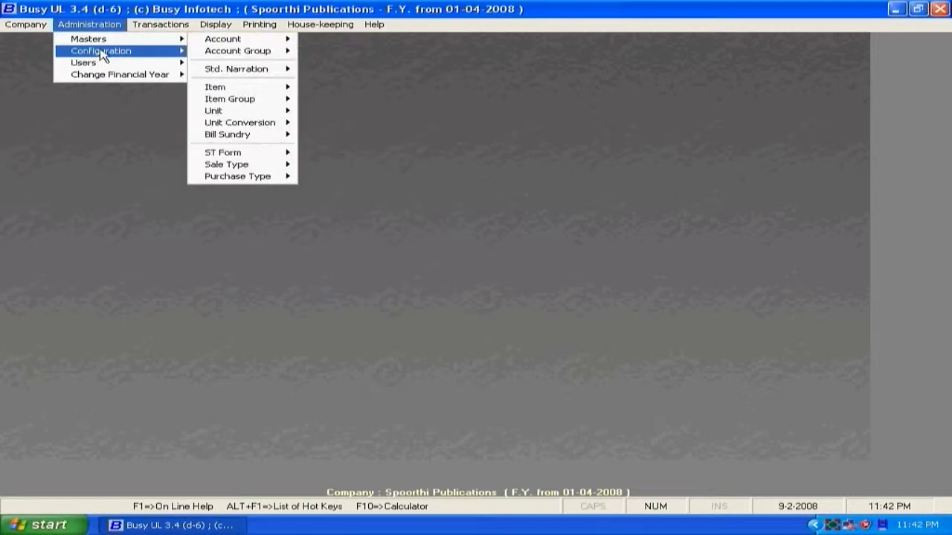
mouse_move(102, 51)
left_click(243, 86)
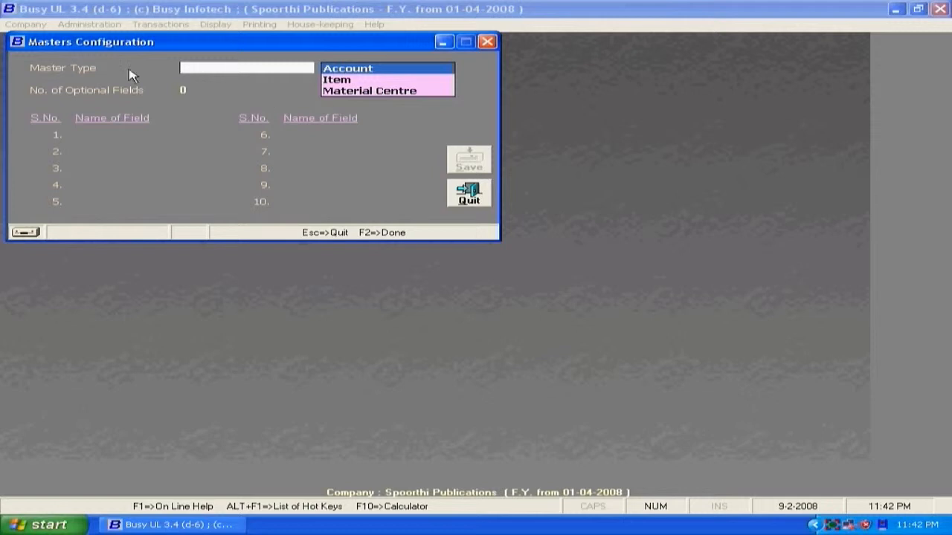
left_click(339, 79)
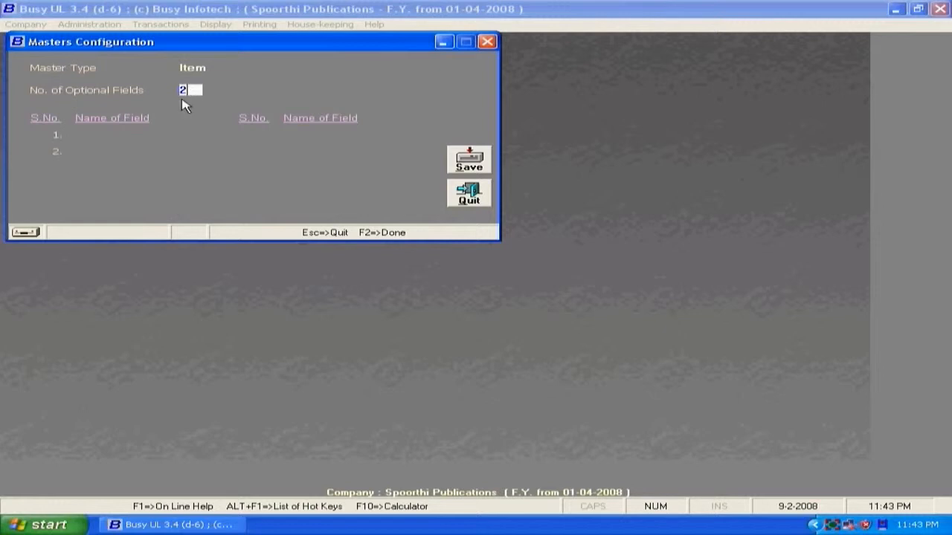
key("Return")
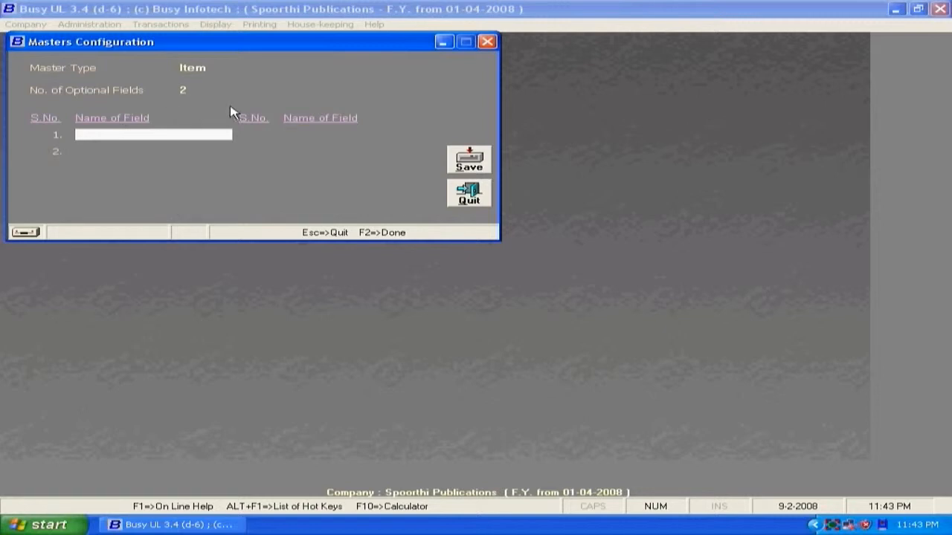
left_click(476, 197)
Add a new Sales voucher series named Sa1 in the vouchers configuration
left_click(108, 25)
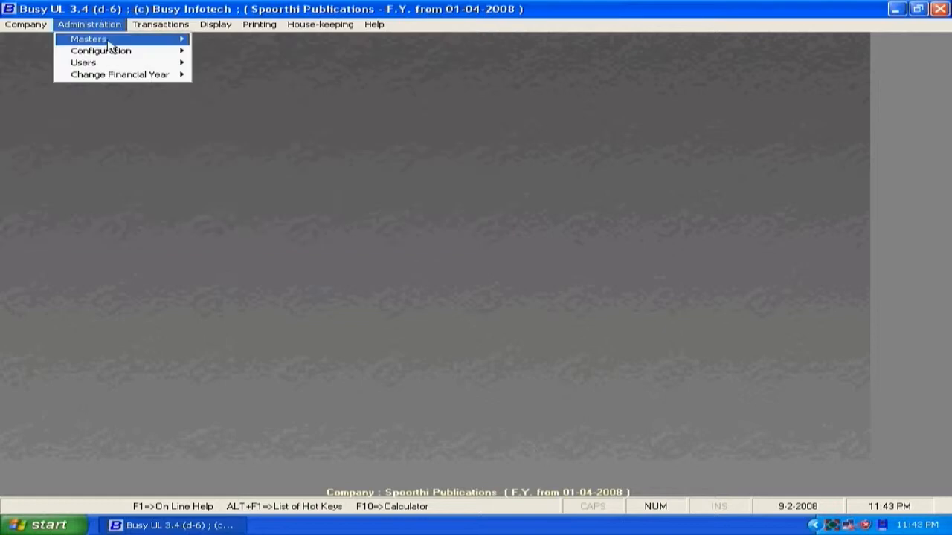
mouse_move(123, 56)
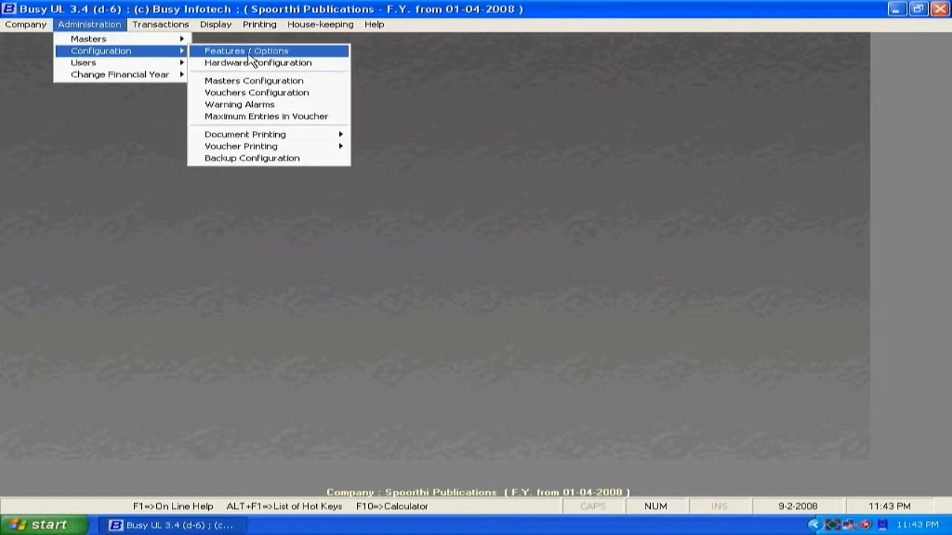
left_click(257, 93)
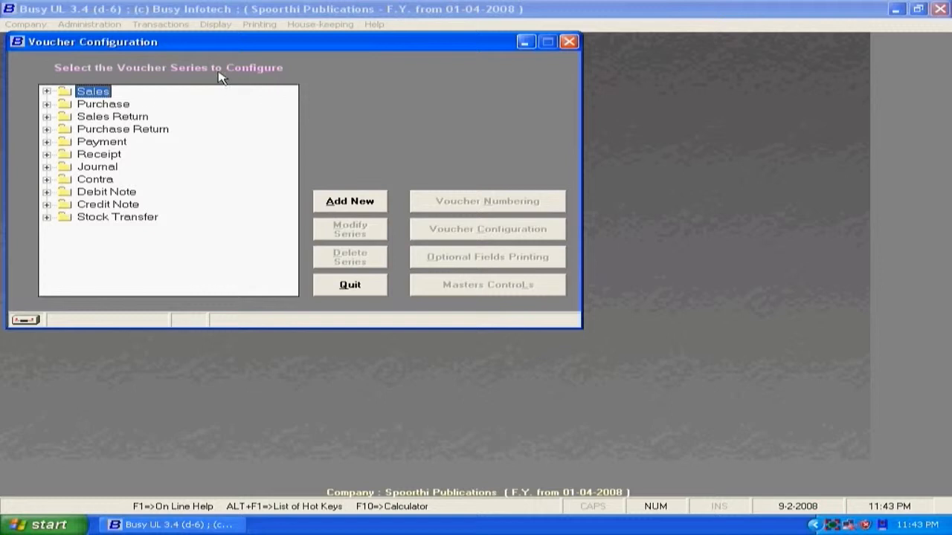
left_click(46, 91)
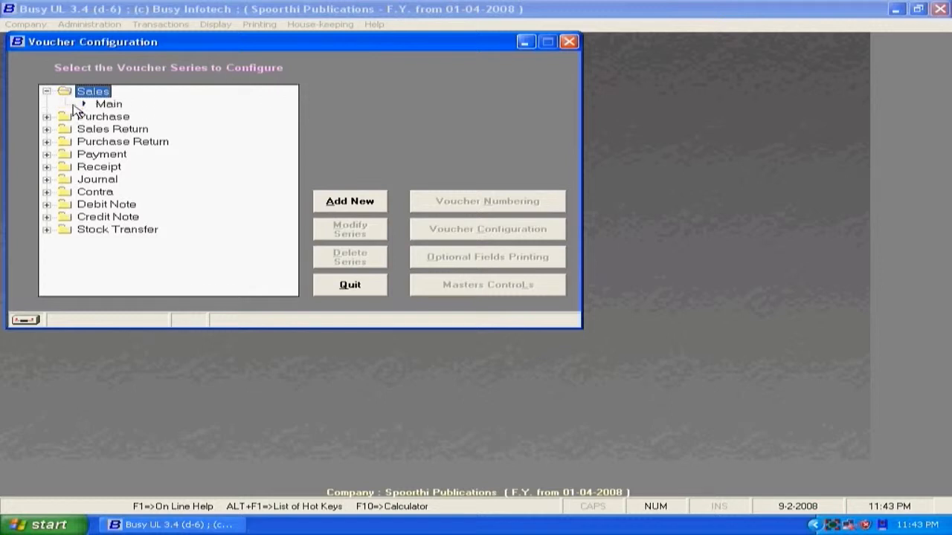
left_click(108, 105)
left_click(89, 93)
left_click(364, 202)
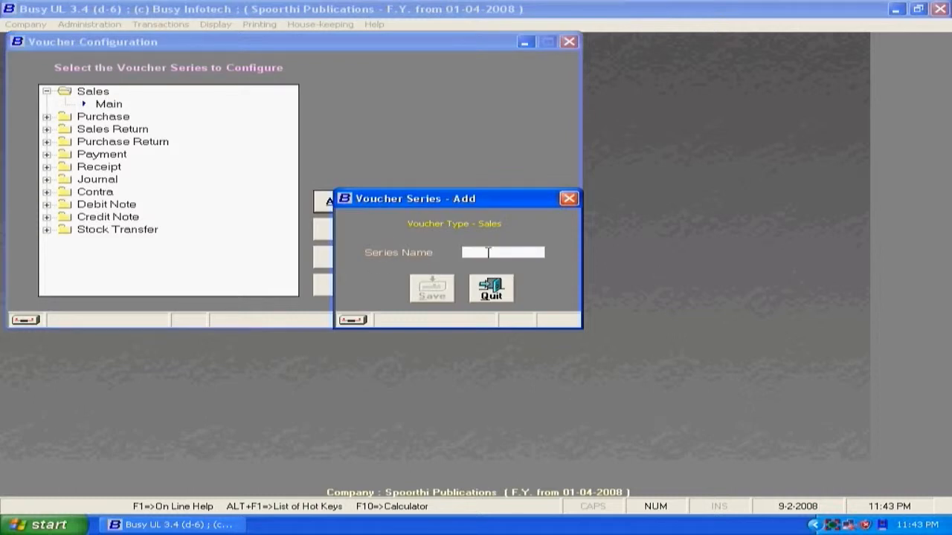
type("sa1")
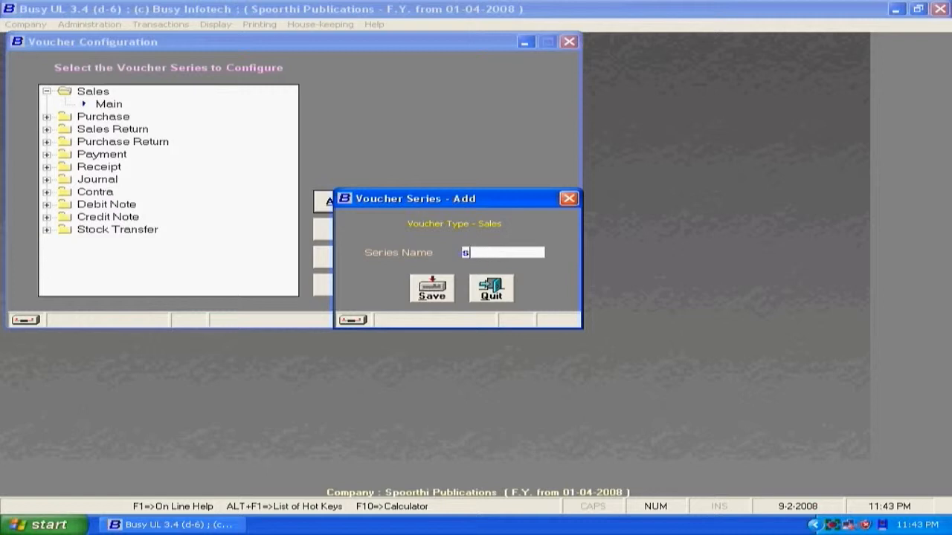
left_click(429, 290)
Try Automatic voucher numbering for the Sa1 series, go through its numbering options up to renumbering frequency, and quit without saving
key("Down")
key("Down")
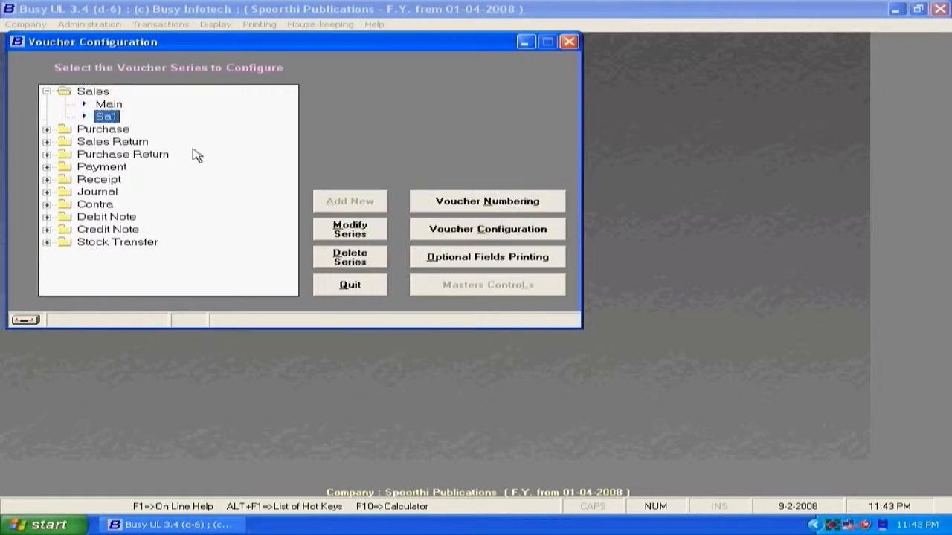
left_click(498, 202)
left_click(382, 103)
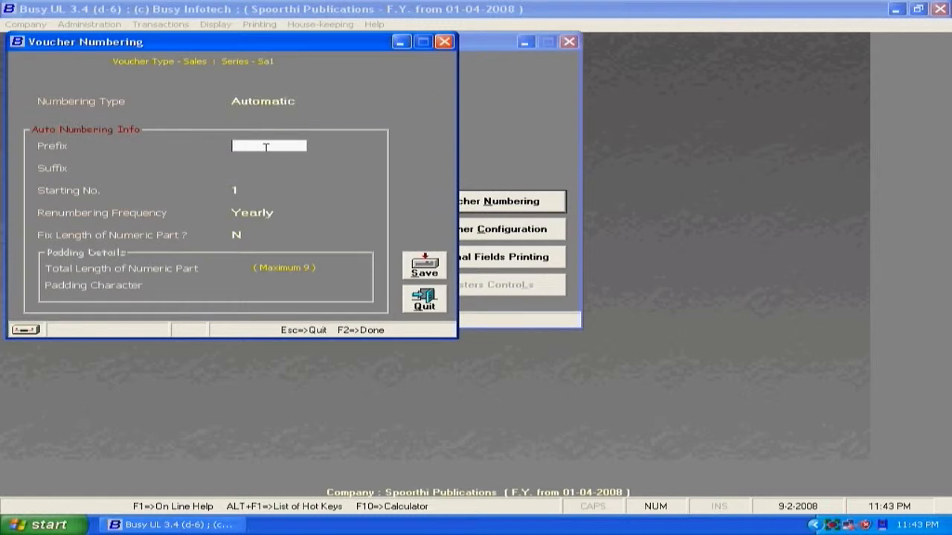
key("Return")
key("Return")
key("Return")
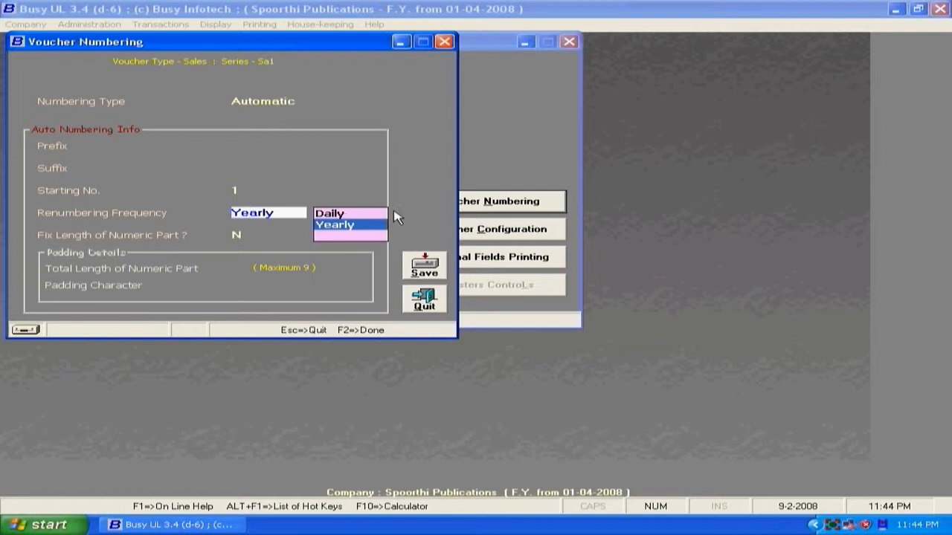
left_click(423, 299)
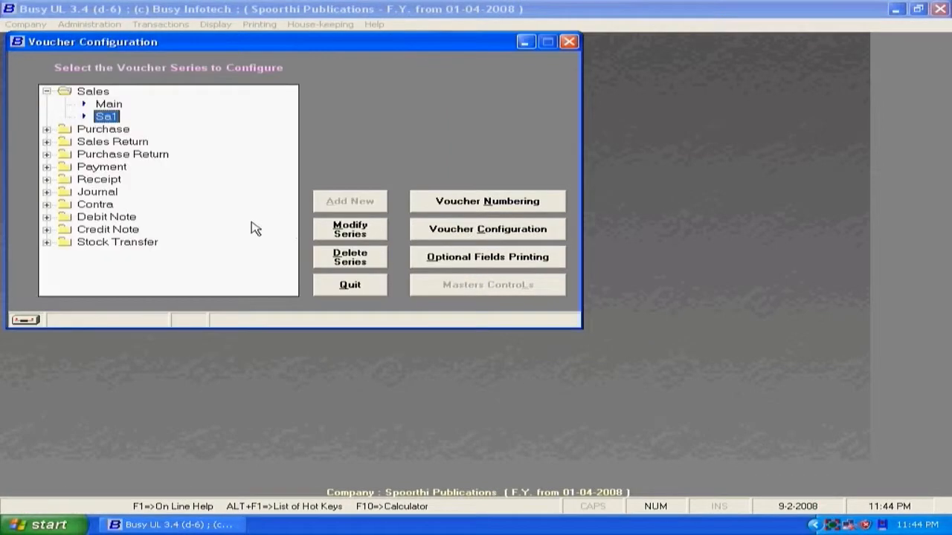
Delete the Sa1 voucher series from Sales
left_click(357, 257)
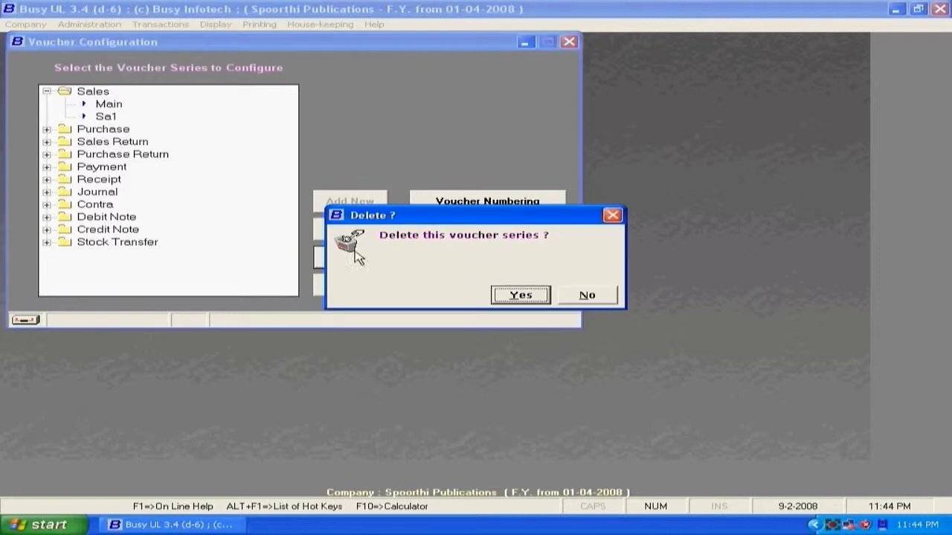
left_click(521, 295)
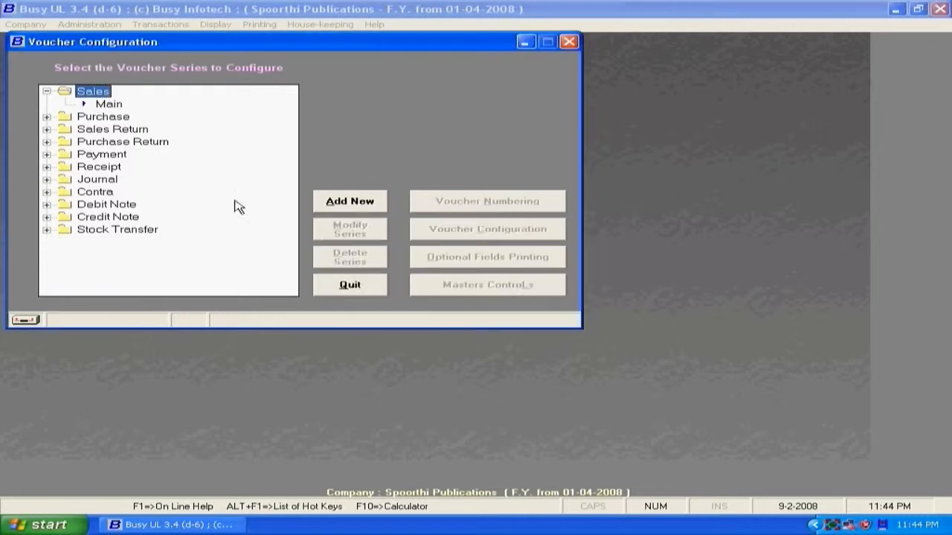
Look through the Purchase and Sales Return voucher series, collapse the voucher types again and quit the voucher configuration
left_click(47, 117)
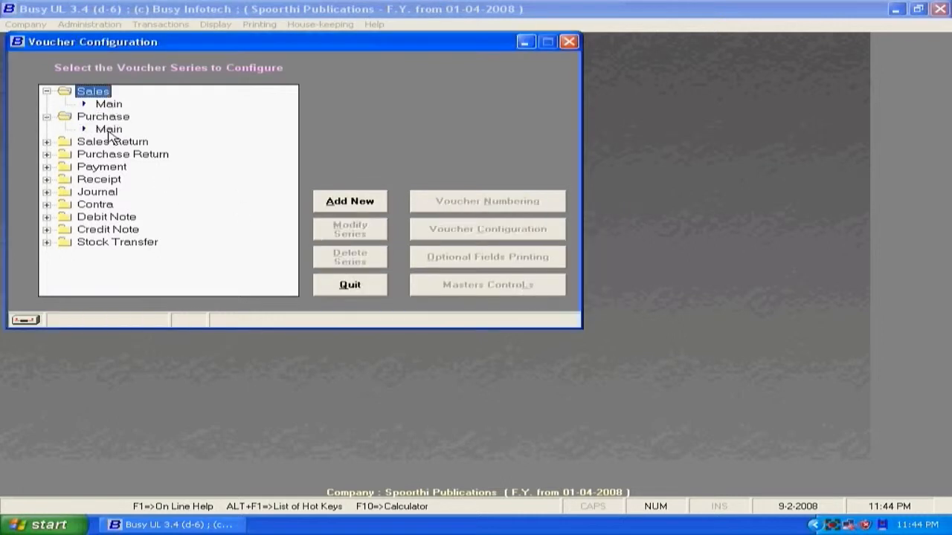
left_click(47, 141)
left_click(47, 167)
left_click(47, 166)
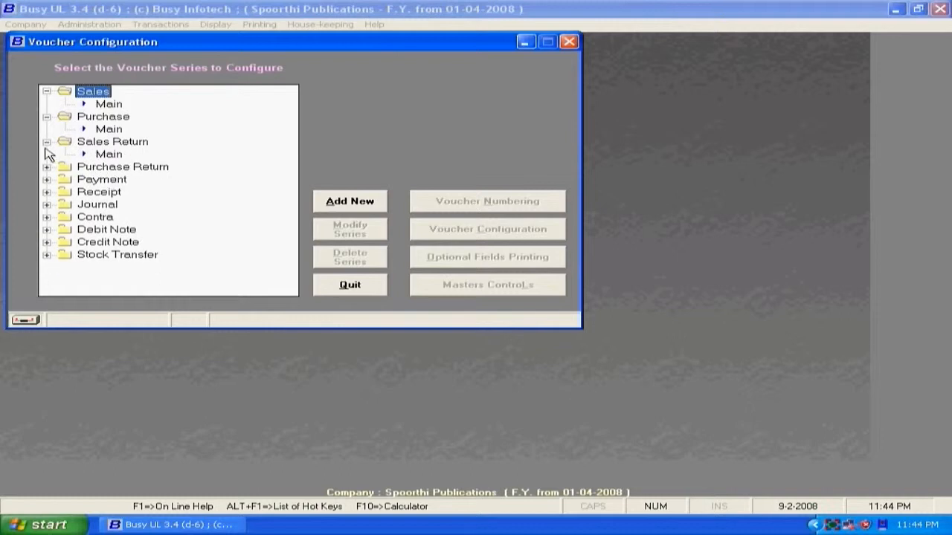
left_click(47, 141)
left_click(47, 117)
left_click(46, 92)
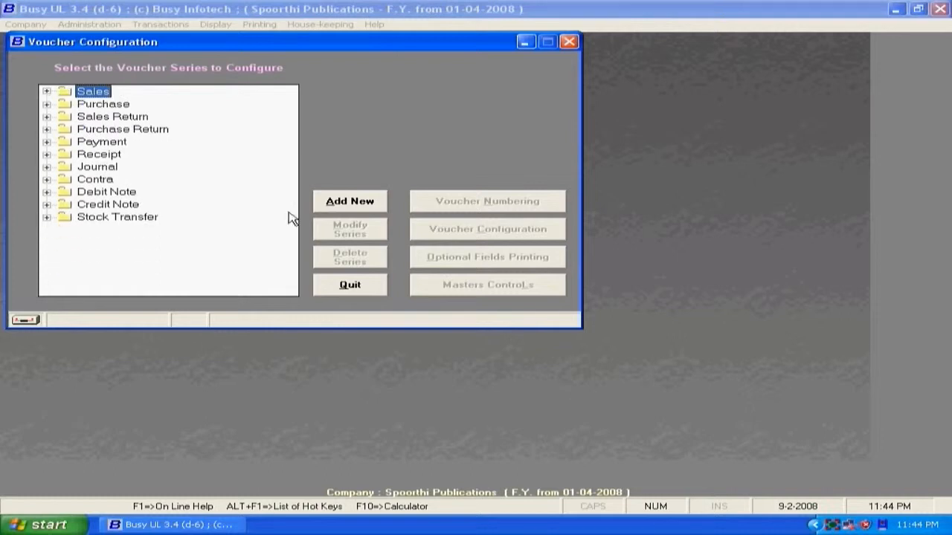
left_click(359, 285)
Try the warning alarm for negative cash at the time of startup, and quit the warning alarms without saving
left_click(91, 25)
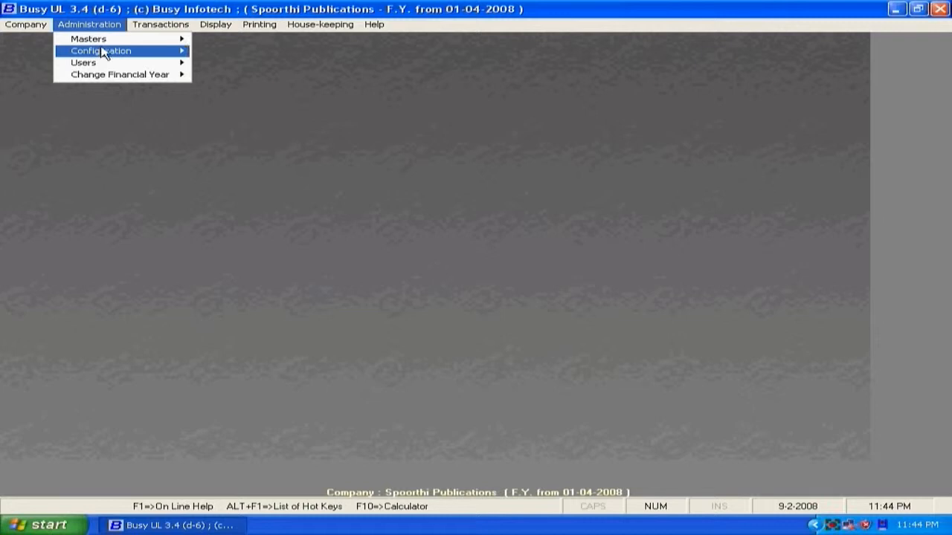
left_click(117, 50)
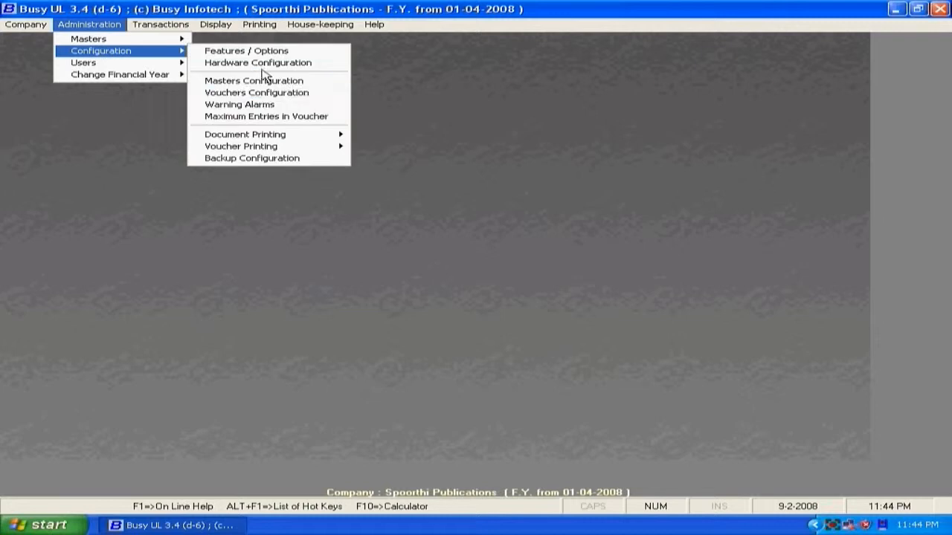
left_click(264, 109)
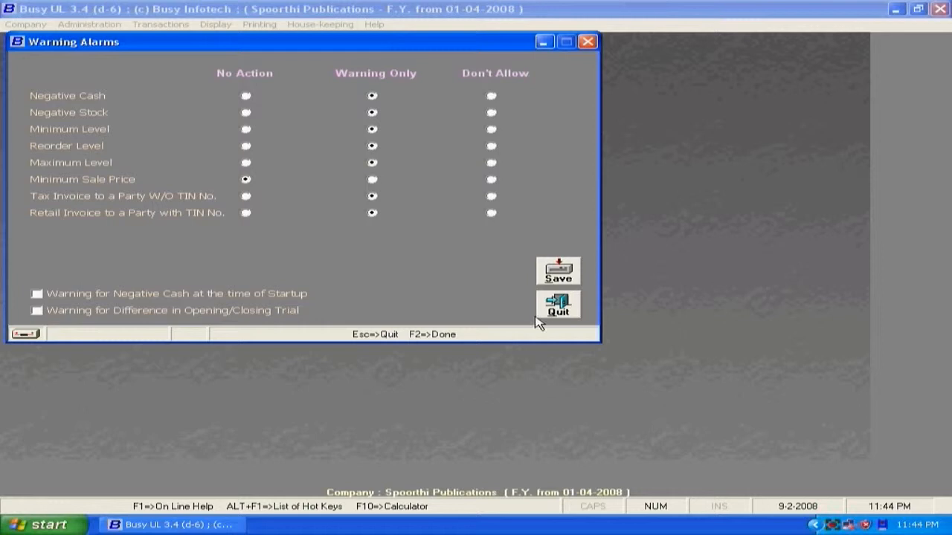
left_click(45, 295)
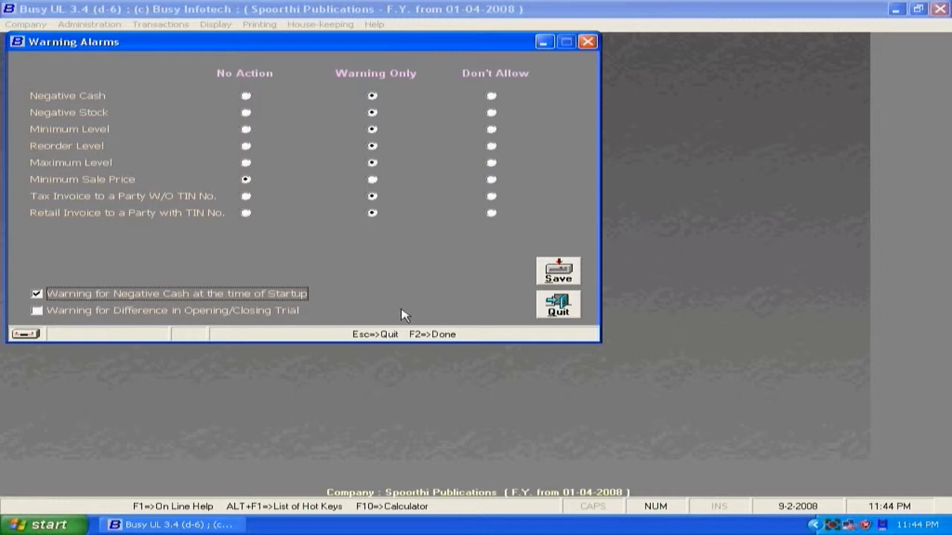
left_click(559, 311)
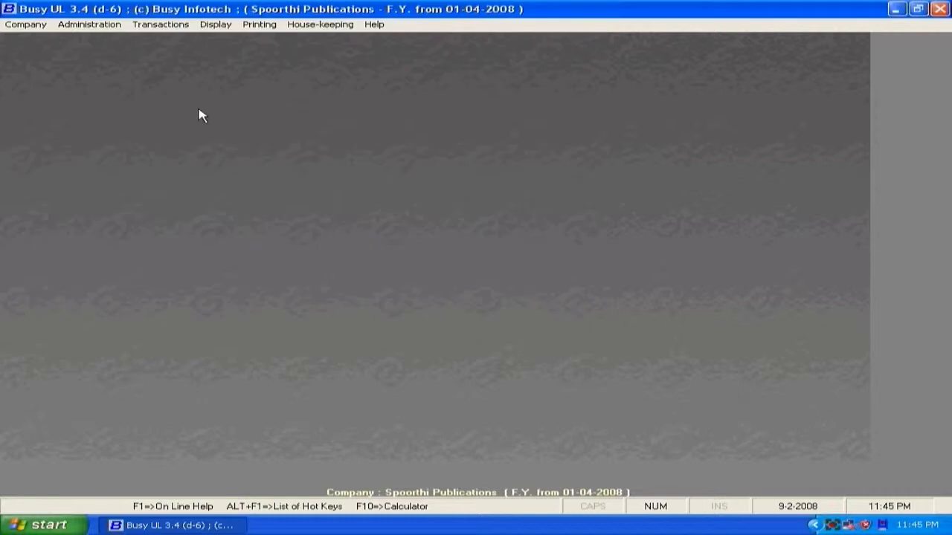
Review the maximum entries allowed in vouchers and quit without changes
left_click(96, 25)
mouse_move(113, 53)
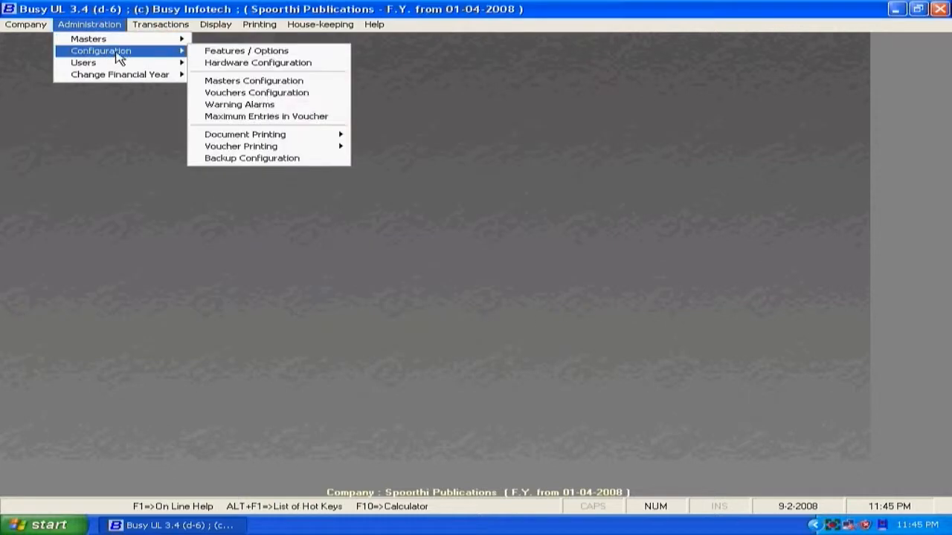
left_click(253, 117)
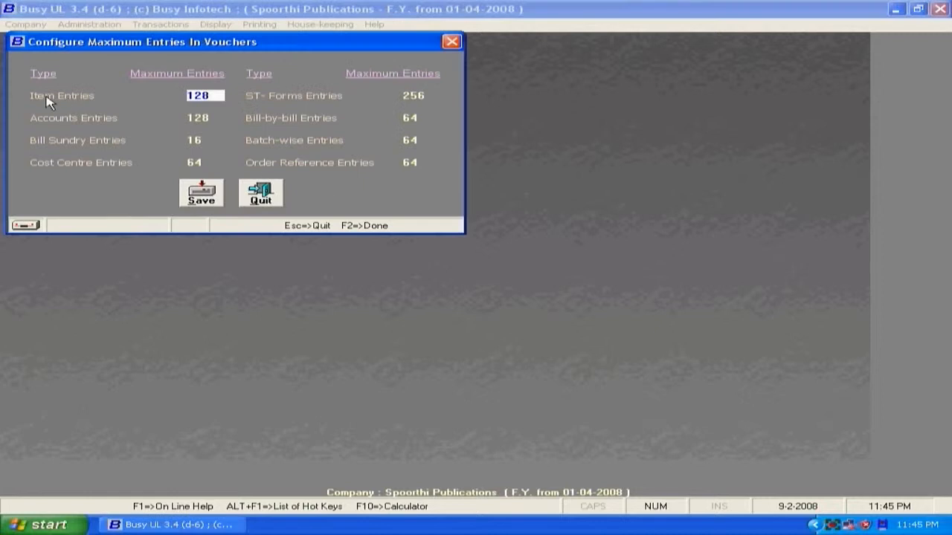
left_click(257, 197)
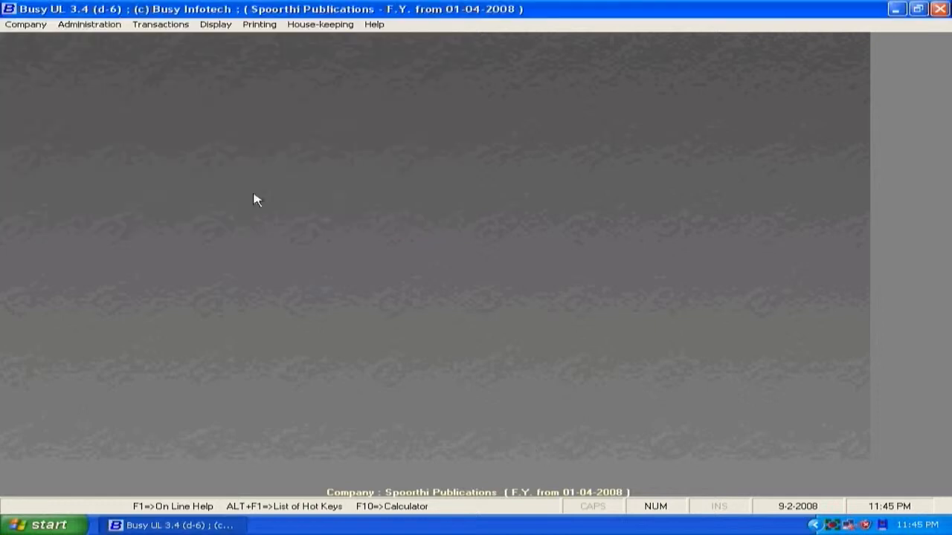
View the list of users and close it
left_click(78, 26)
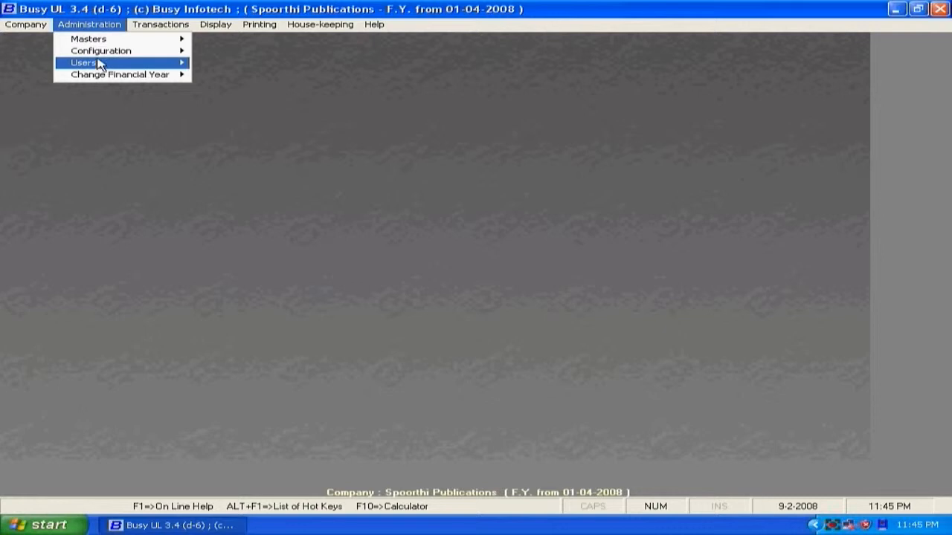
mouse_move(100, 64)
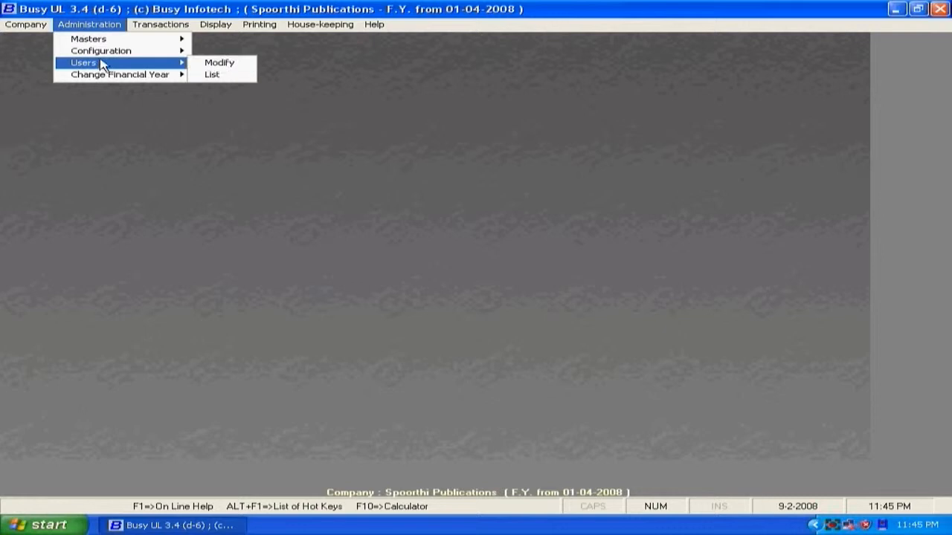
left_click(215, 75)
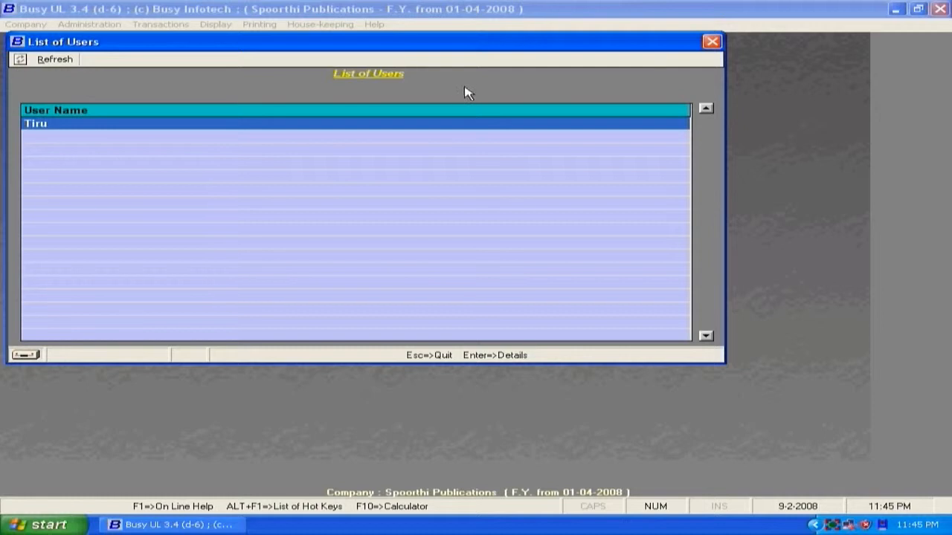
left_click(711, 42)
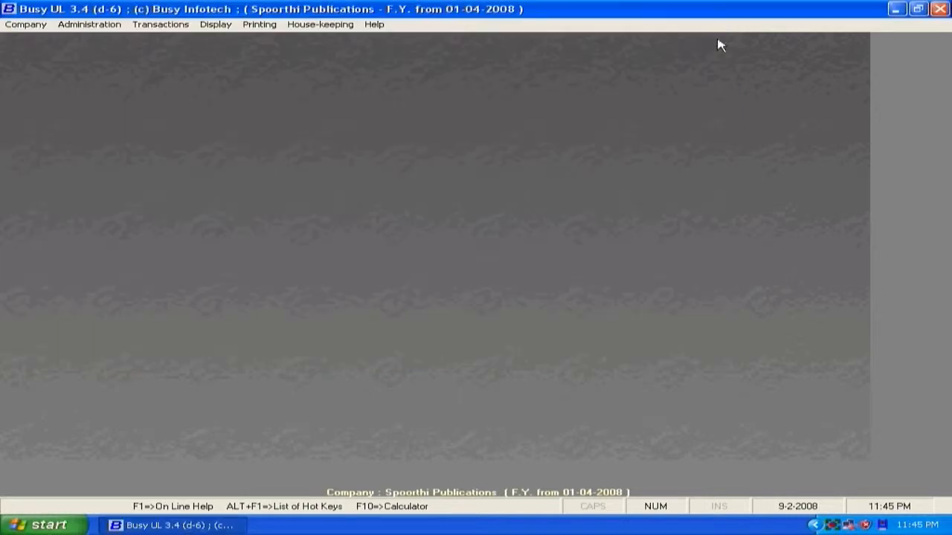
Start changing to the new financial year from 01-04-2009, and cancel its creation
left_click(88, 31)
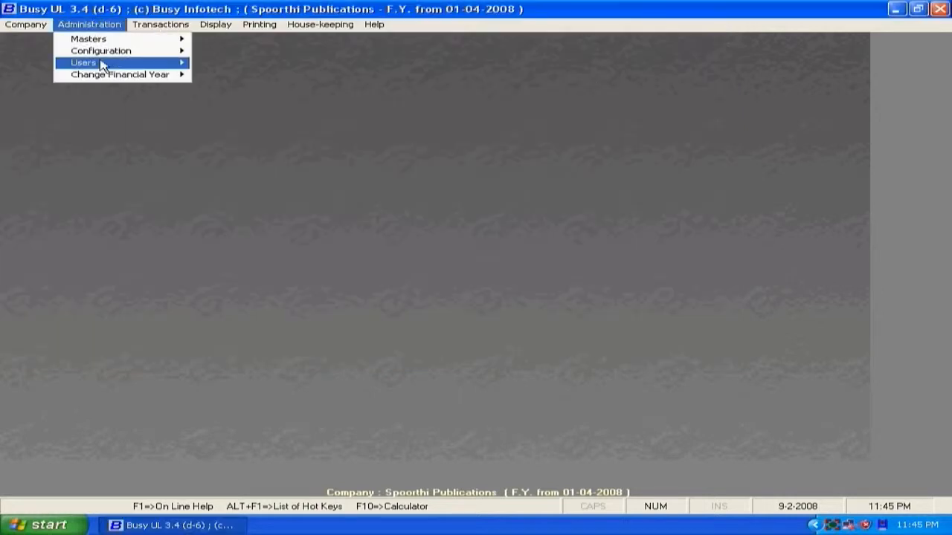
mouse_move(112, 75)
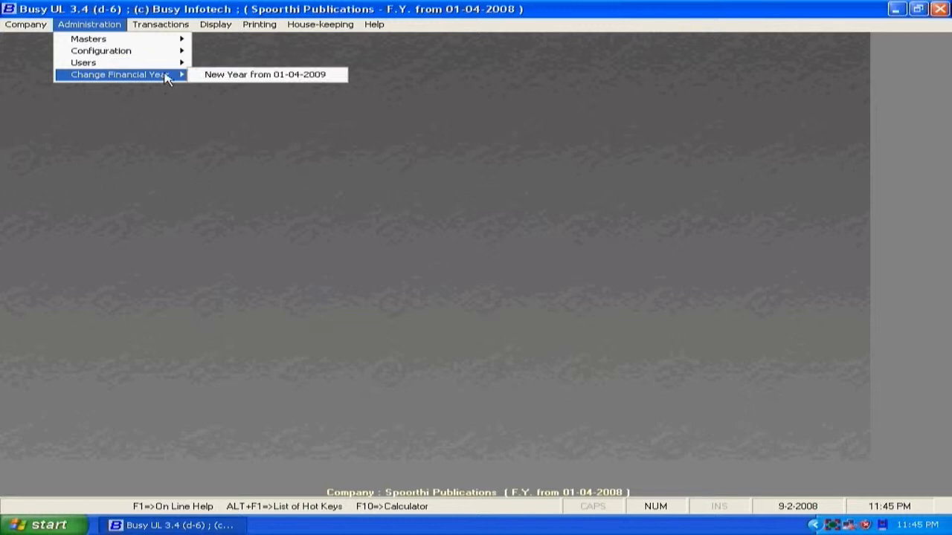
left_click(254, 78)
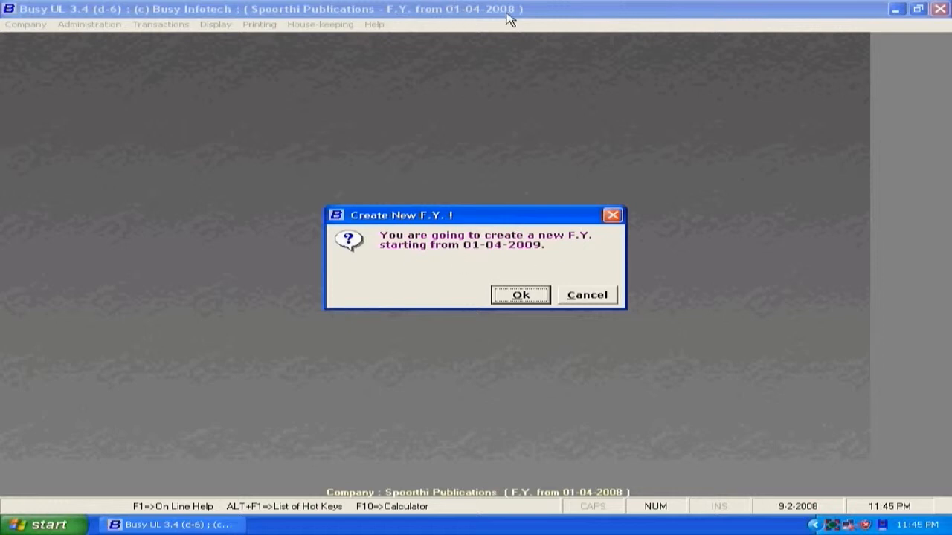
left_click(586, 299)
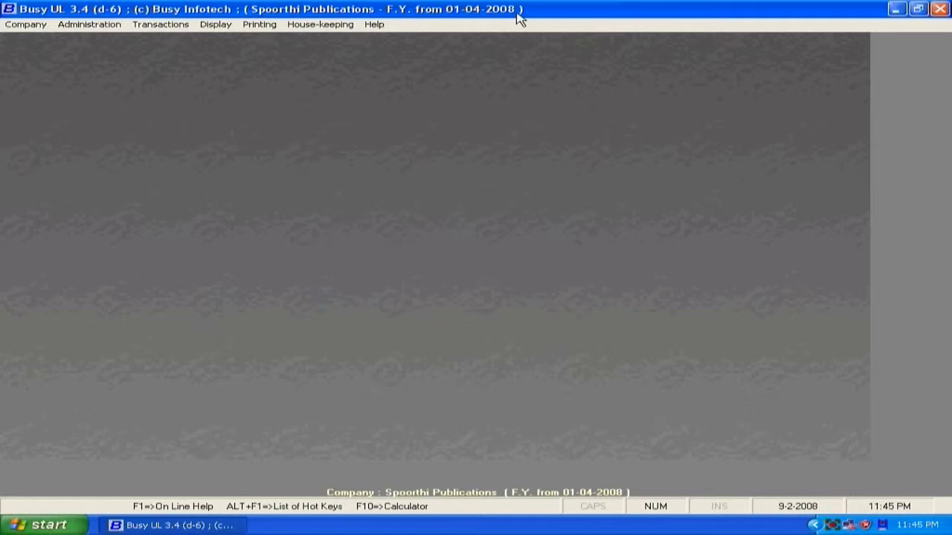
Create the new financial year starting from 01-04-2009 and run the switch to it
left_click(90, 25)
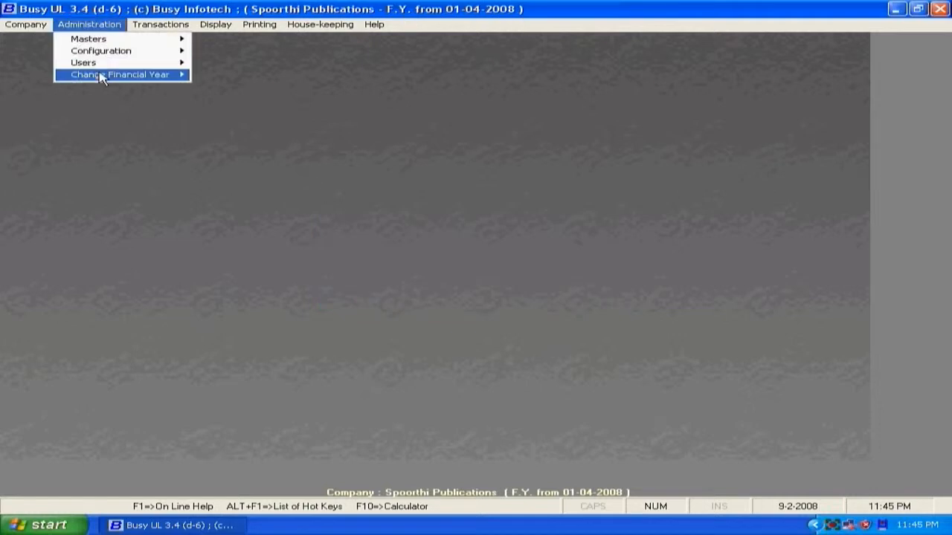
mouse_move(166, 75)
left_click(257, 76)
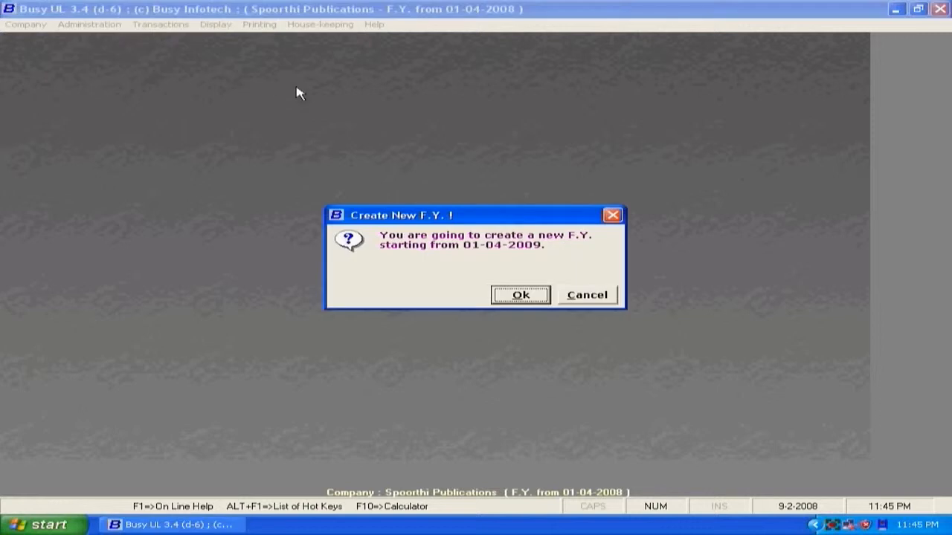
left_click(517, 294)
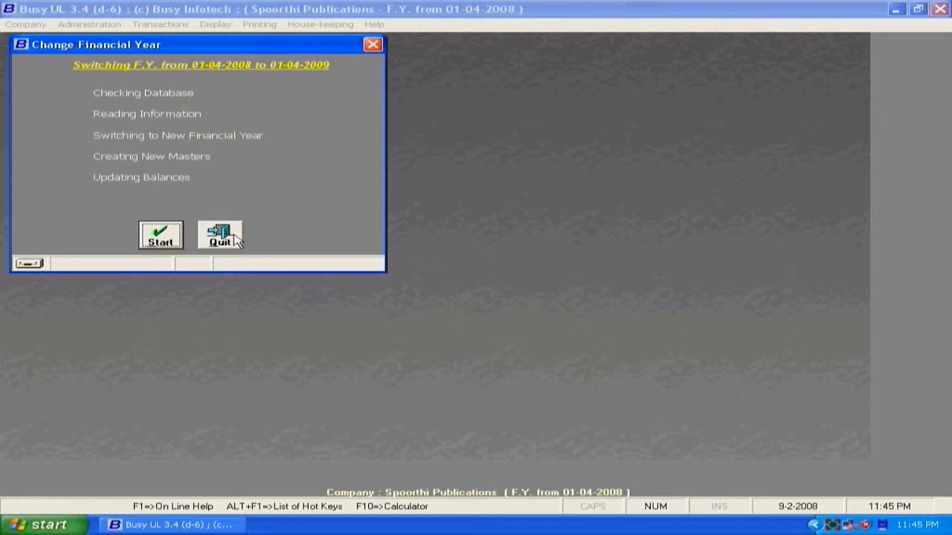
left_click(161, 240)
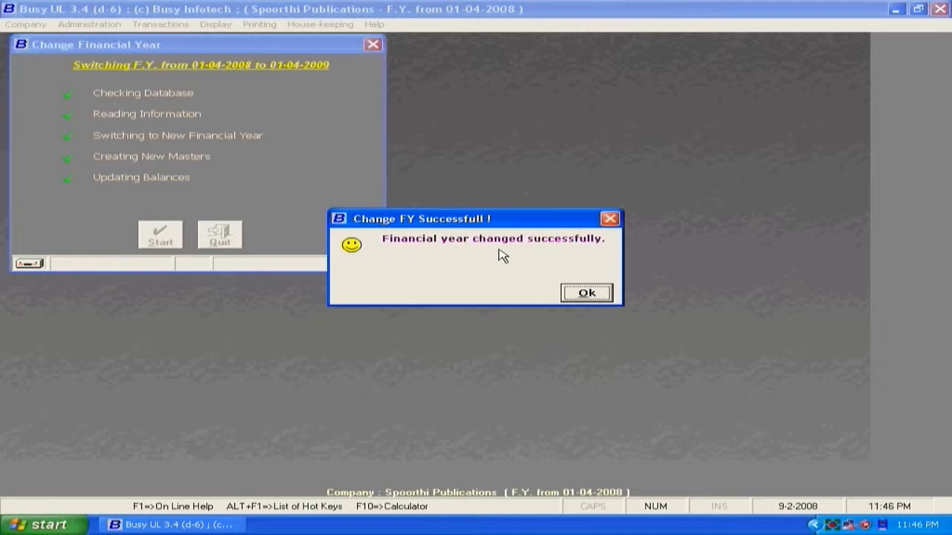
left_click(588, 292)
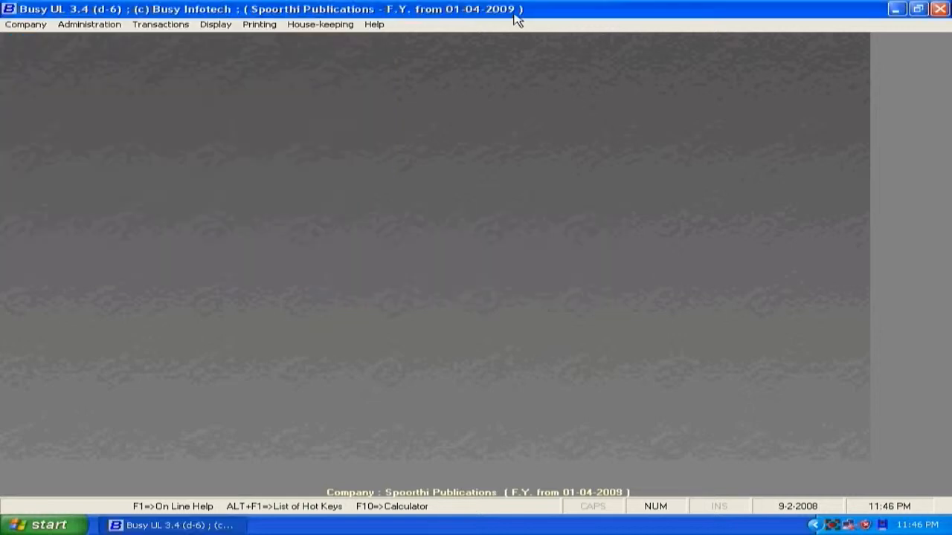
Switch the company back to the financial year starting from 01-04-2008
left_click(89, 24)
mouse_move(94, 75)
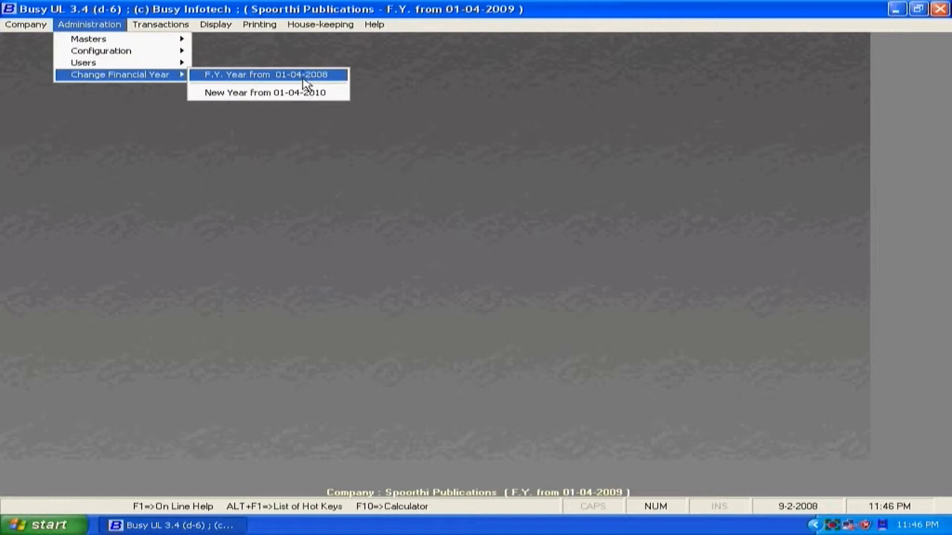
left_click(245, 75)
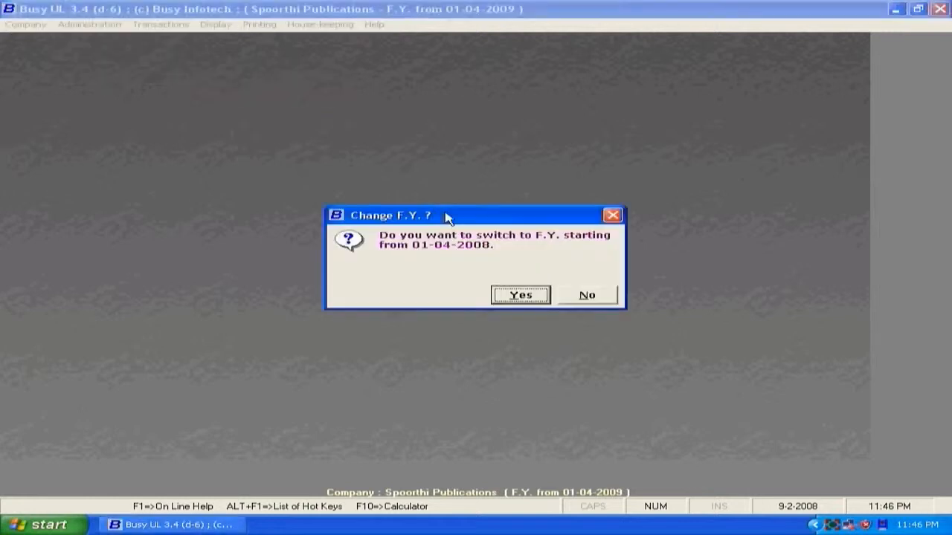
left_click(521, 296)
left_click(584, 294)
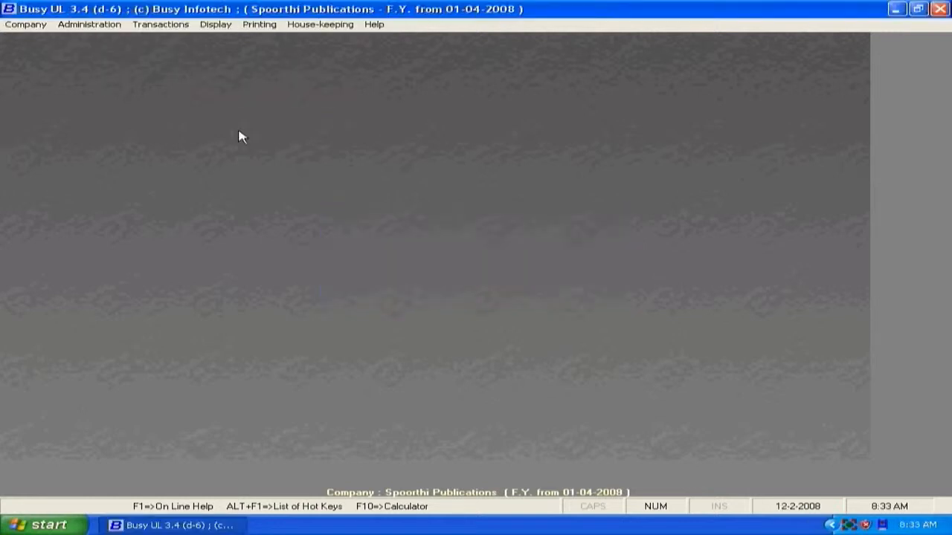
View the list of sales vouchers for the Main series on screen and close the report
left_click(171, 28)
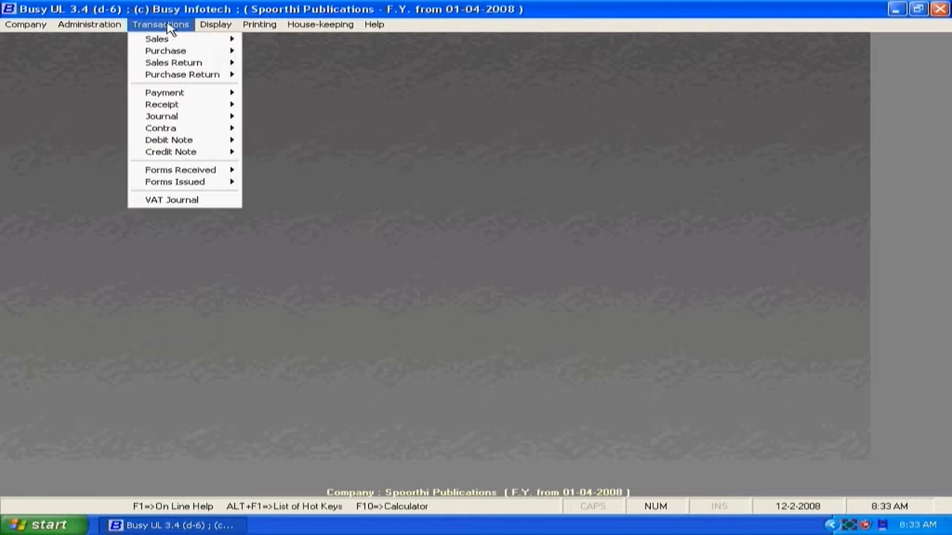
mouse_move(171, 41)
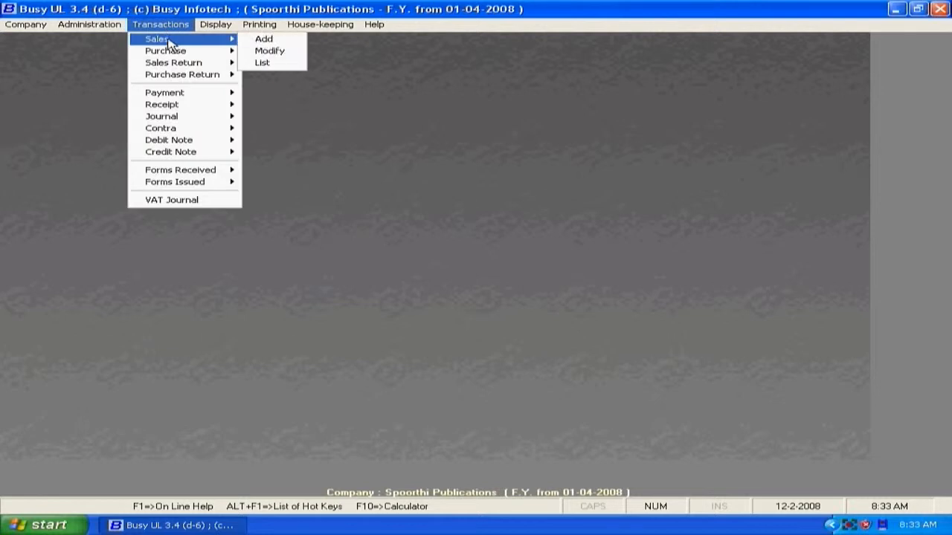
left_click(273, 64)
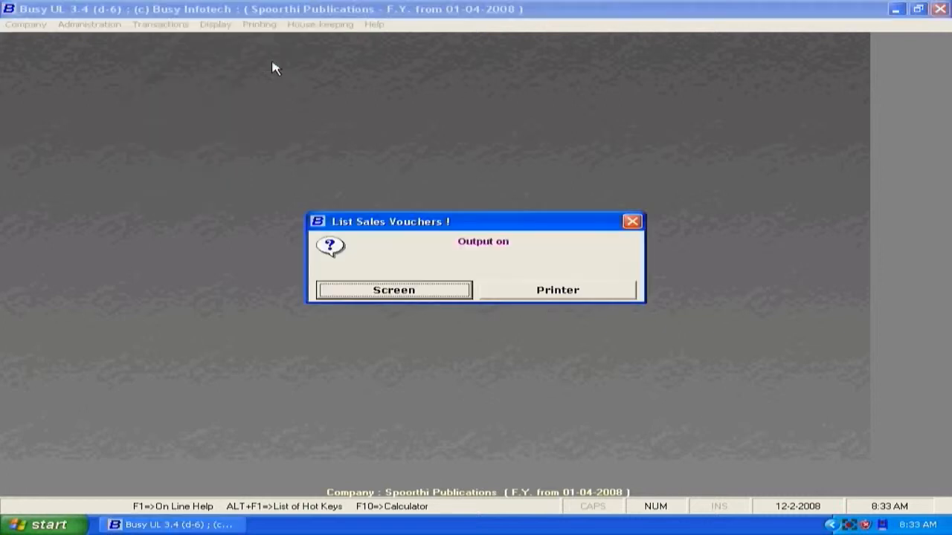
left_click(431, 292)
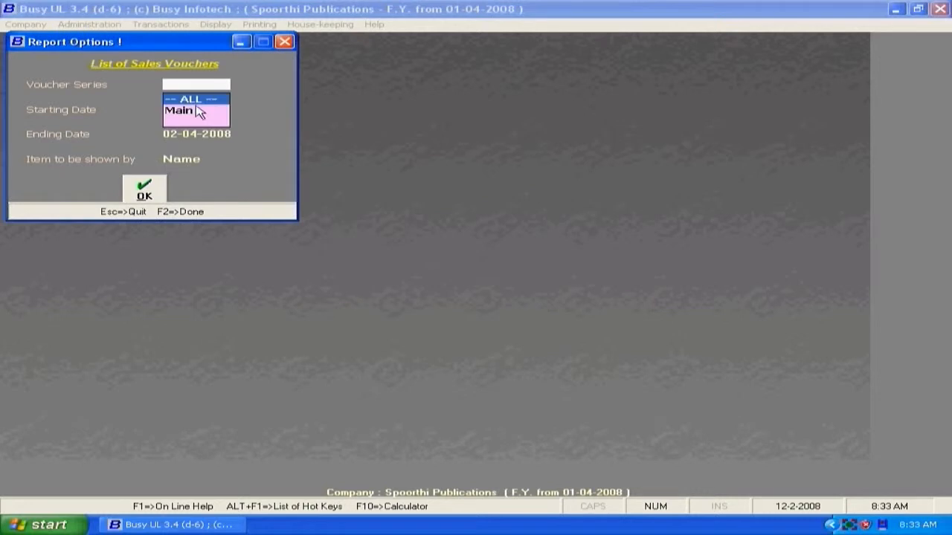
left_click(192, 109)
left_click(156, 193)
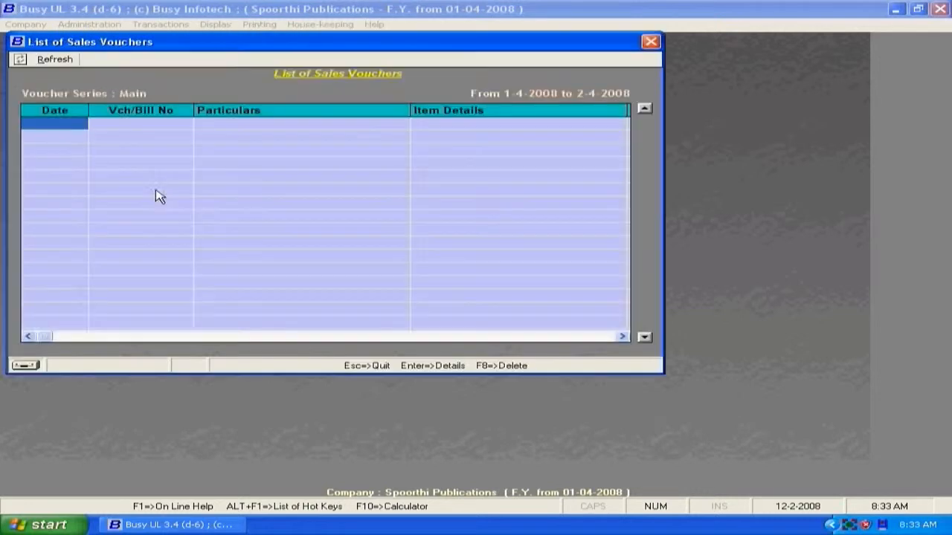
left_click(652, 43)
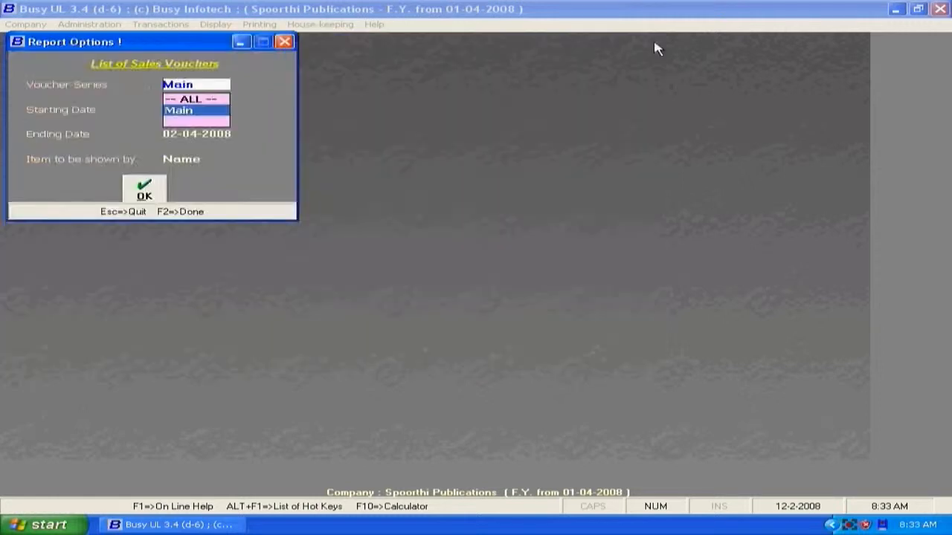
left_click(286, 42)
left_click(631, 221)
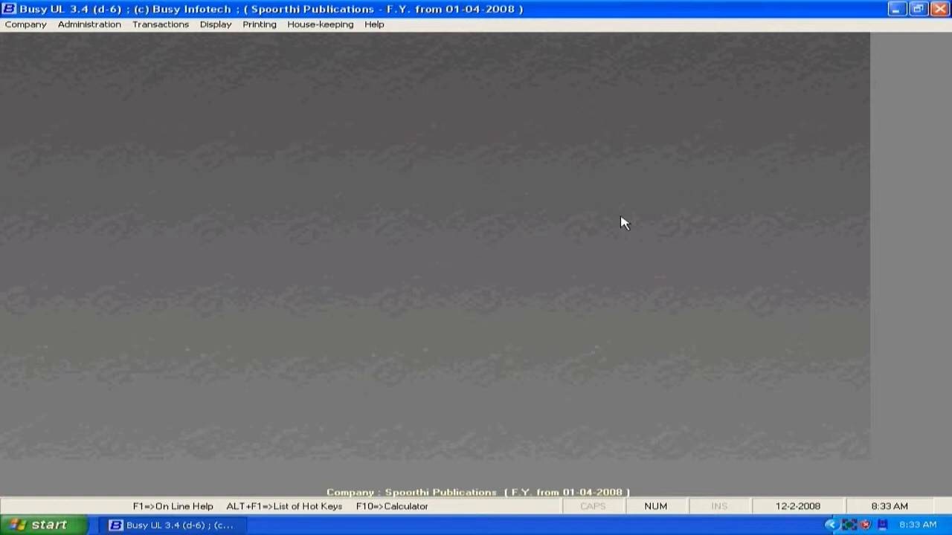
Start a new sales voucher in the Main series dated 01-04-2008 with sale type VAT/12.5% (T)
left_click(170, 27)
mouse_move(179, 40)
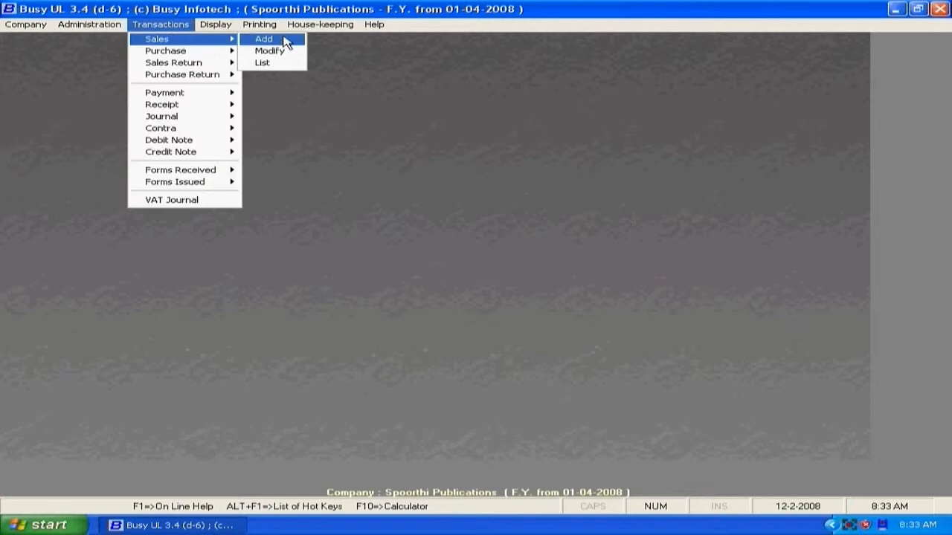
left_click(287, 42)
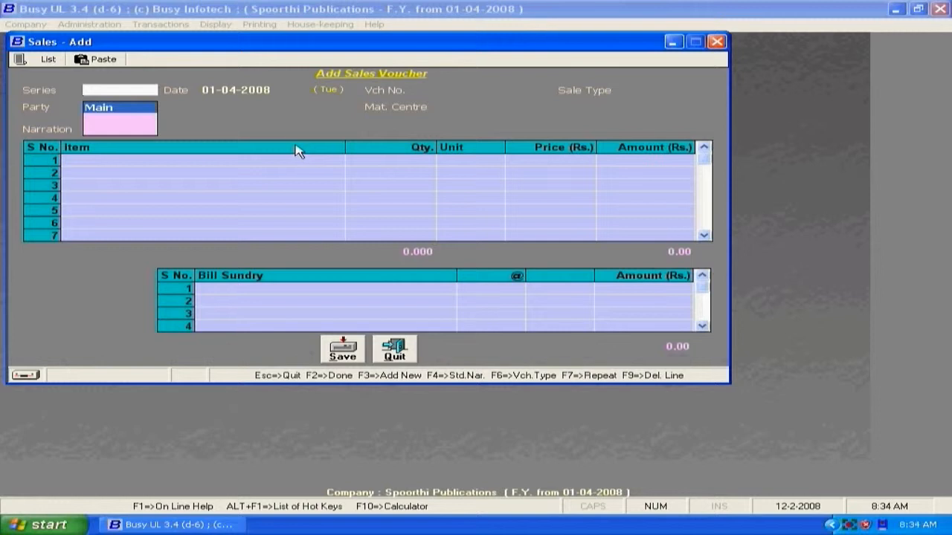
key("Return")
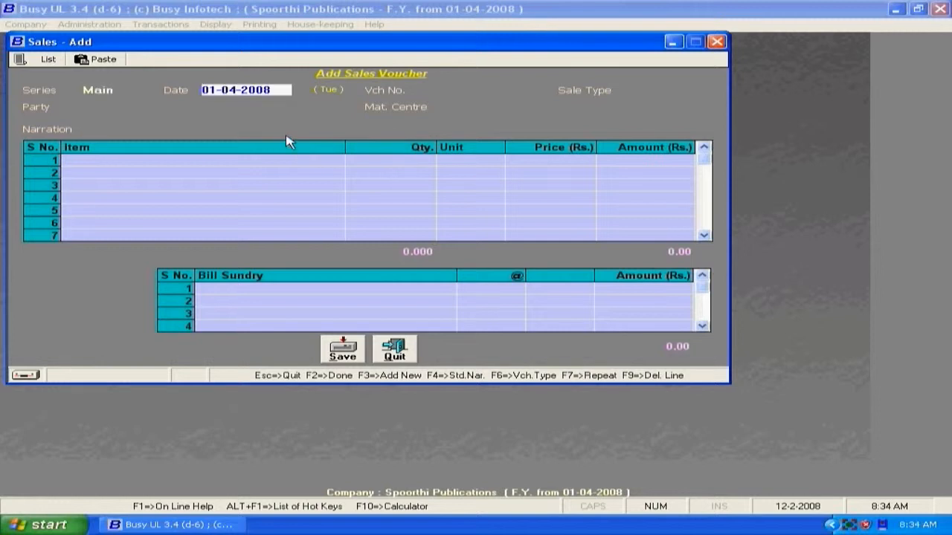
key("Return")
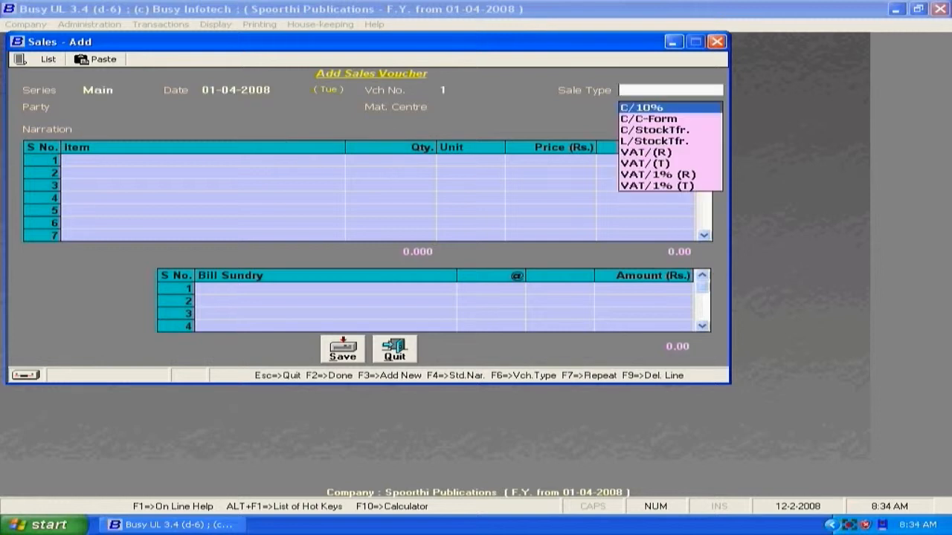
key("Down")
key("Down")
key("Down")
key("Down")
key("Down")
key("Down")
key("Down")
key("Down")
key("Down")
key("Down")
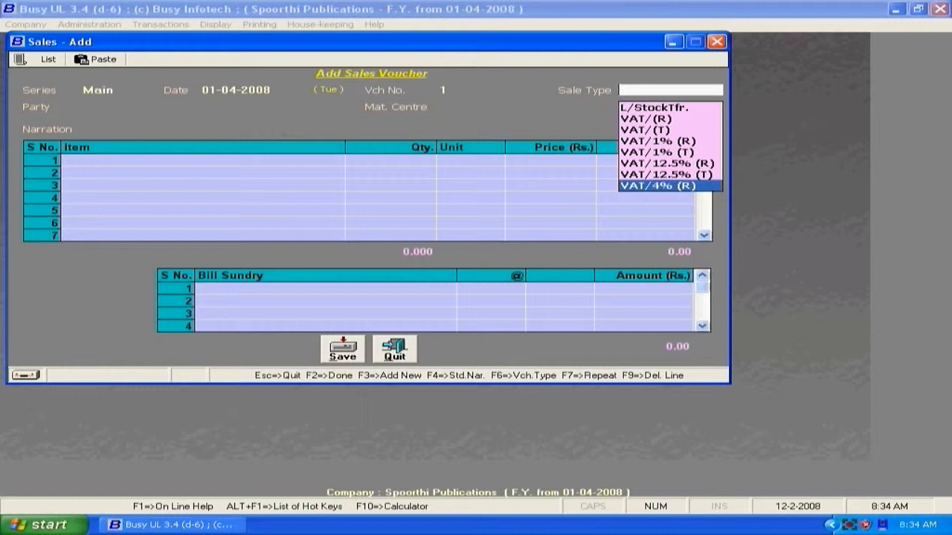
key("Up")
key("Return")
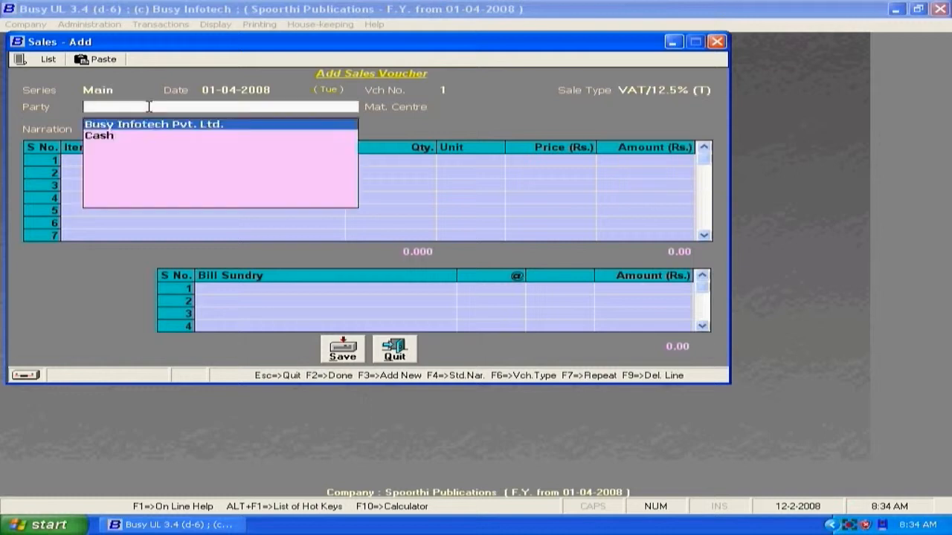
Set the voucher's party to Cash, accept the tax invoice without a TIN, and choose Main Store as material centre
key("Down")
key("Return")
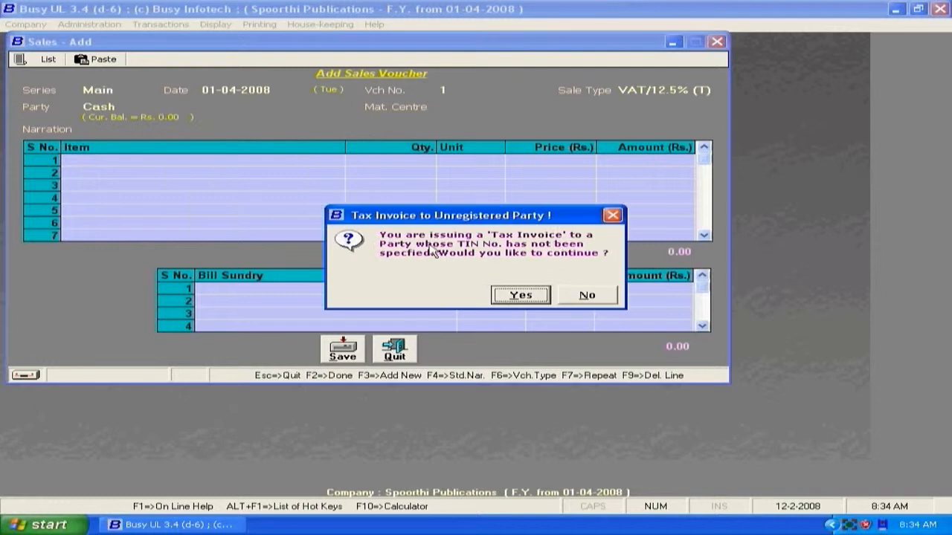
left_click(521, 297)
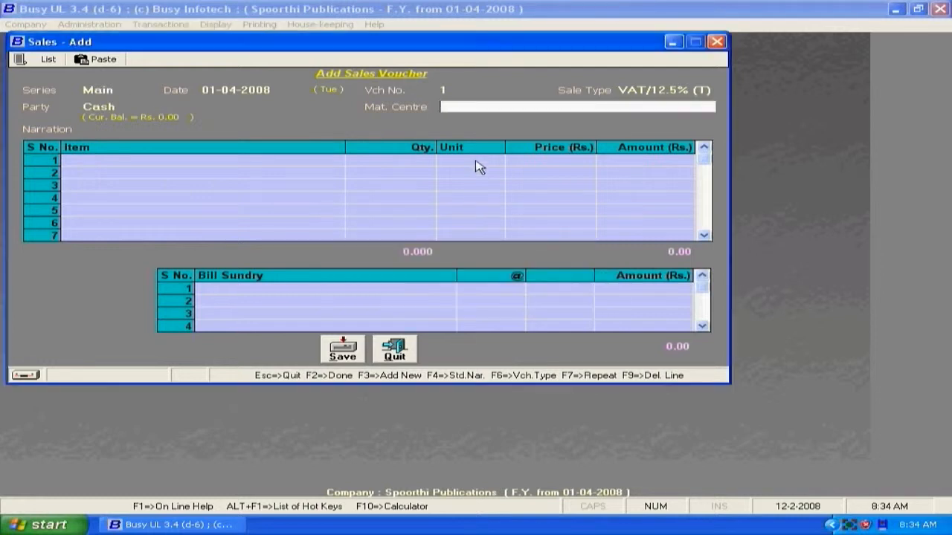
key("Return")
key("Return")
Add the item Cd Drives Rw to the voucher with a quantity of 2 pieces
key("Return")
key("Return")
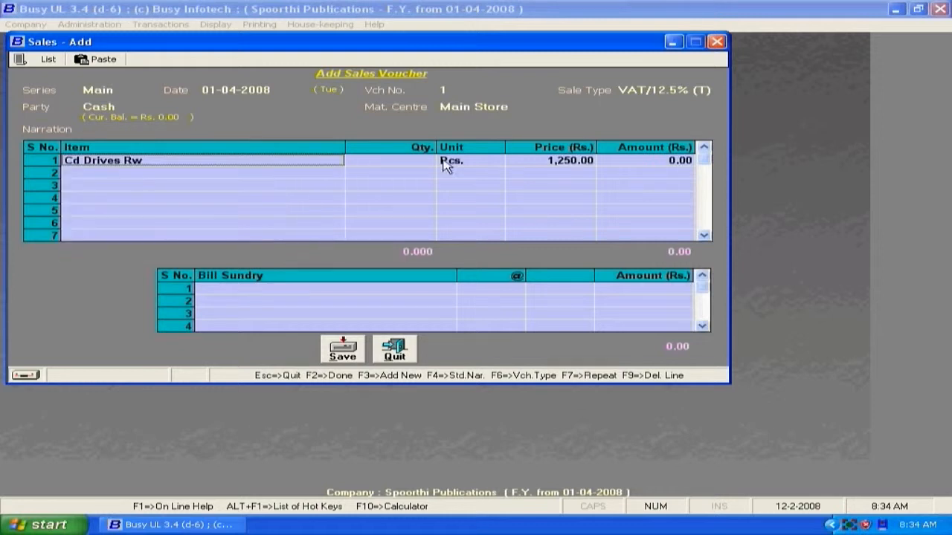
left_click(429, 163)
type("2")
key("Return")
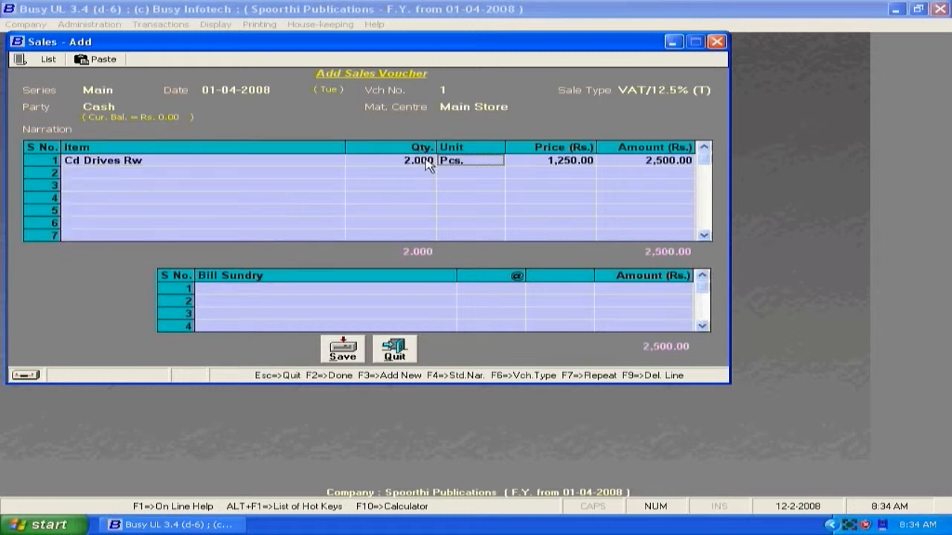
Add a 2% Discount as the first bill sundry of the voucher
left_click(359, 293)
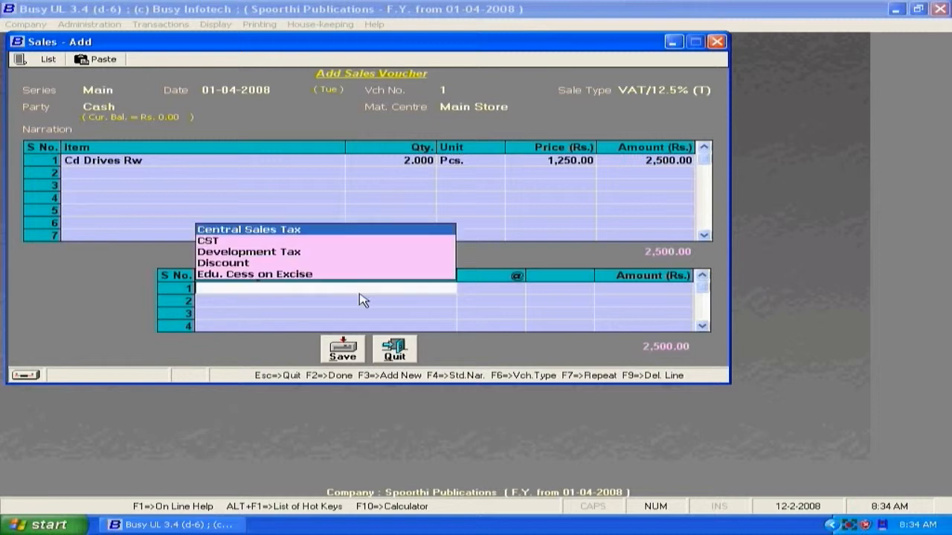
key("Down")
key("Down")
key("Down")
key("Return")
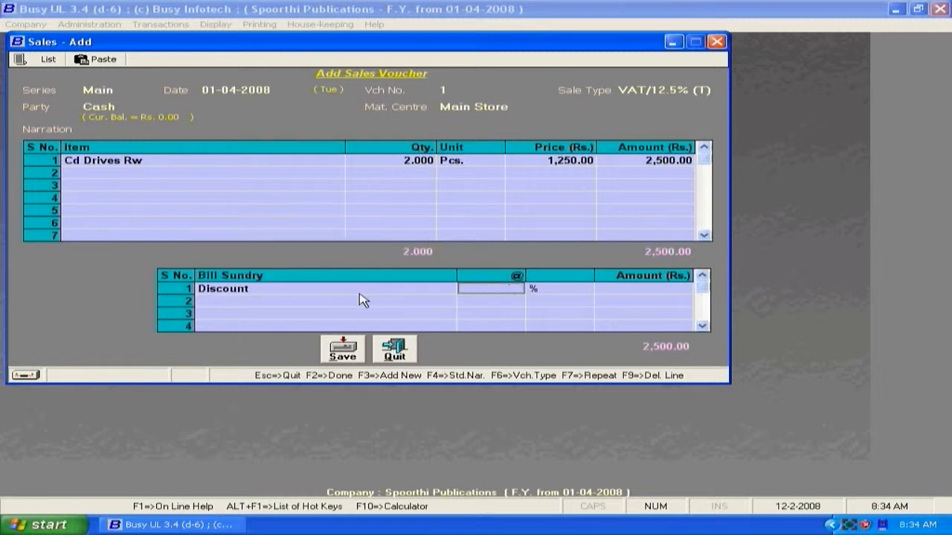
type("2")
key("Return")
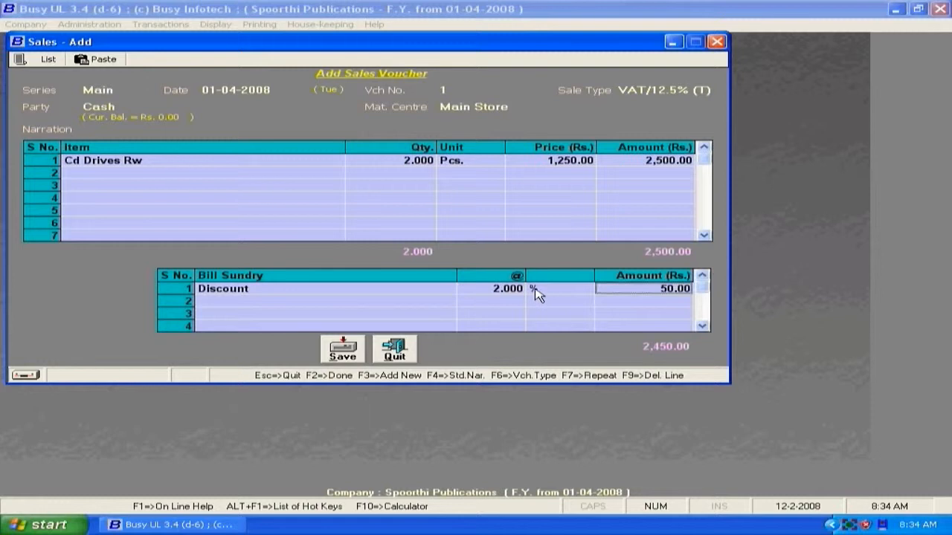
Add the bill sundries VAT at 12.5% and Rounded Off (-) with an amount of 0.25
left_click(381, 301)
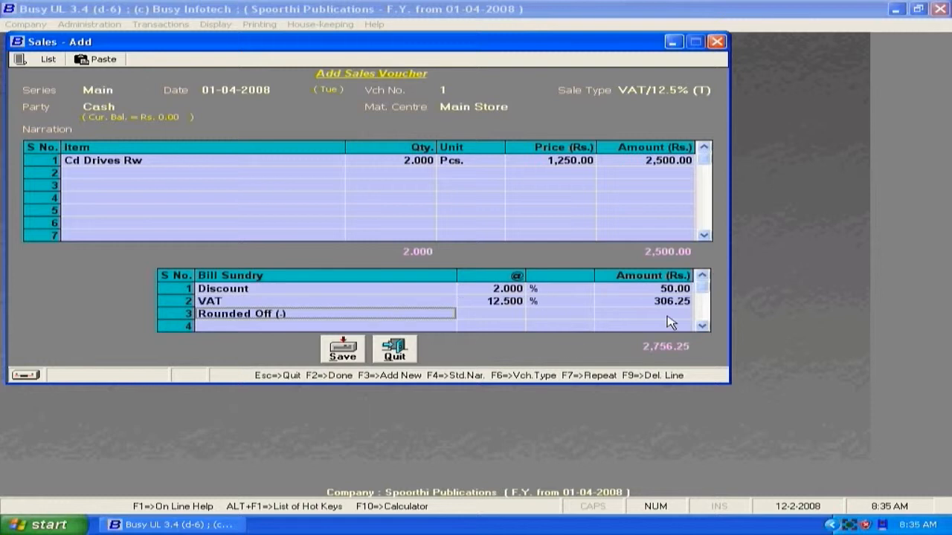
key("Return")
type(".25")
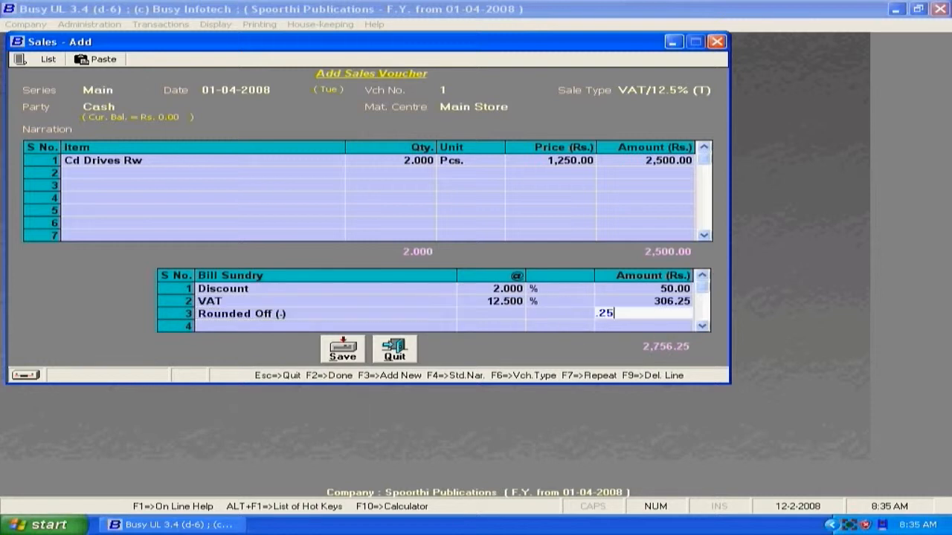
key("Return")
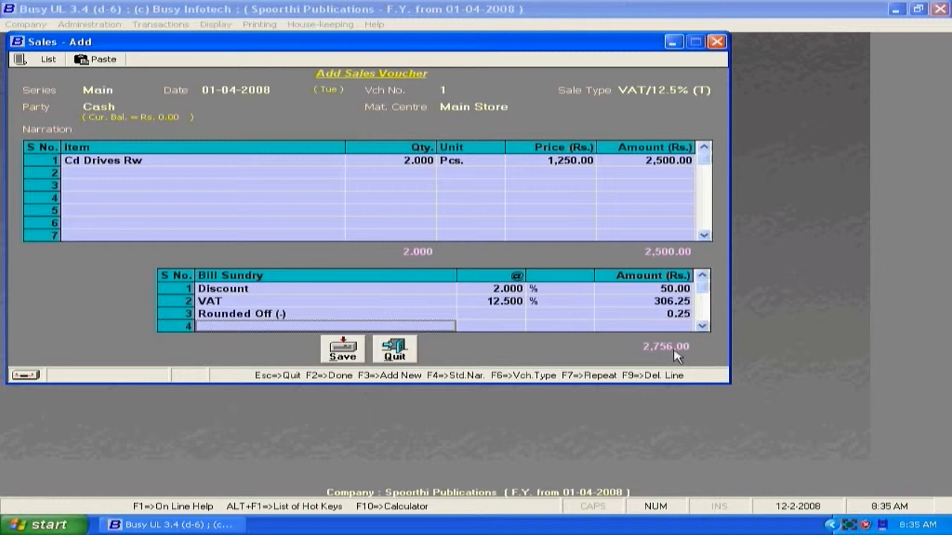
Save the sales voucher as a tax invoice without printing it, and open the sales register
left_click(340, 354)
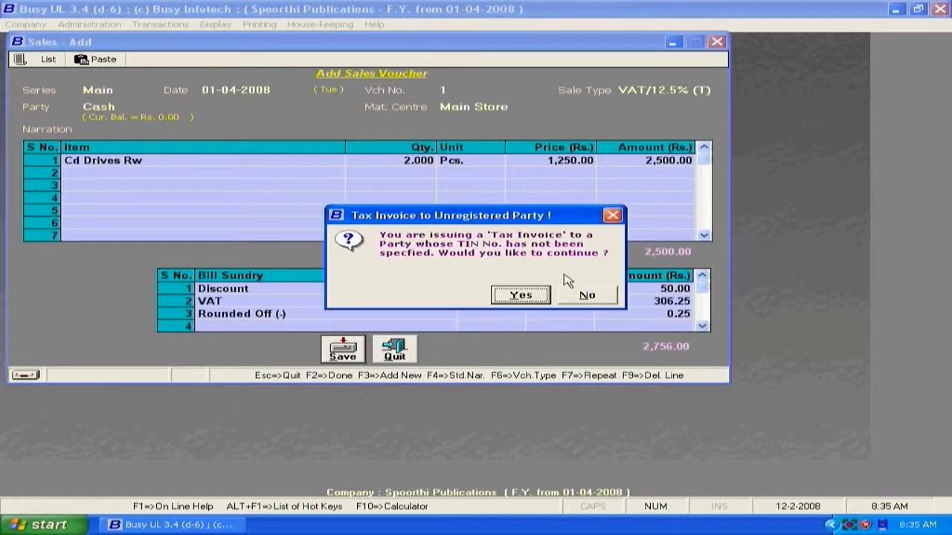
left_click(520, 295)
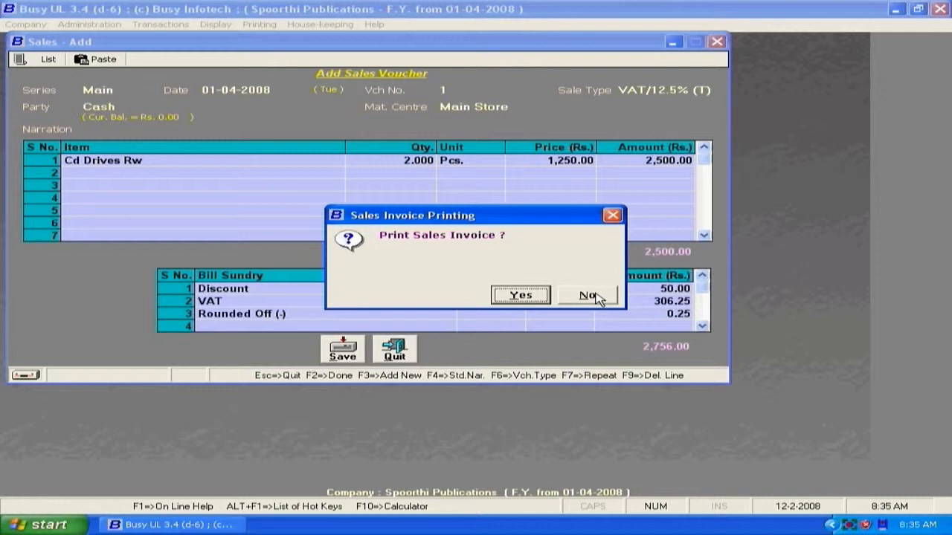
left_click(588, 296)
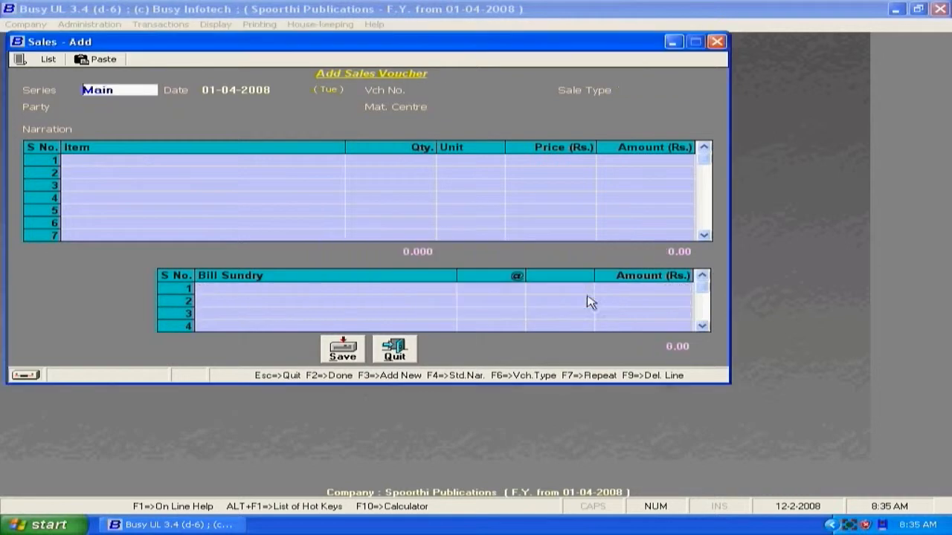
left_click(49, 60)
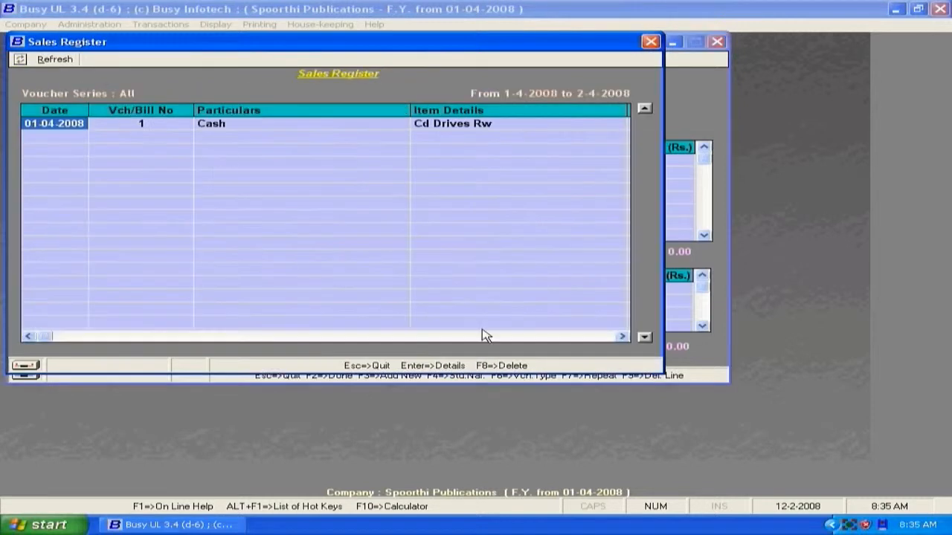
Review the quantity, price and amount columns of the sales register, and leave the register and the sales voucher form
left_click(622, 336)
left_click(622, 336)
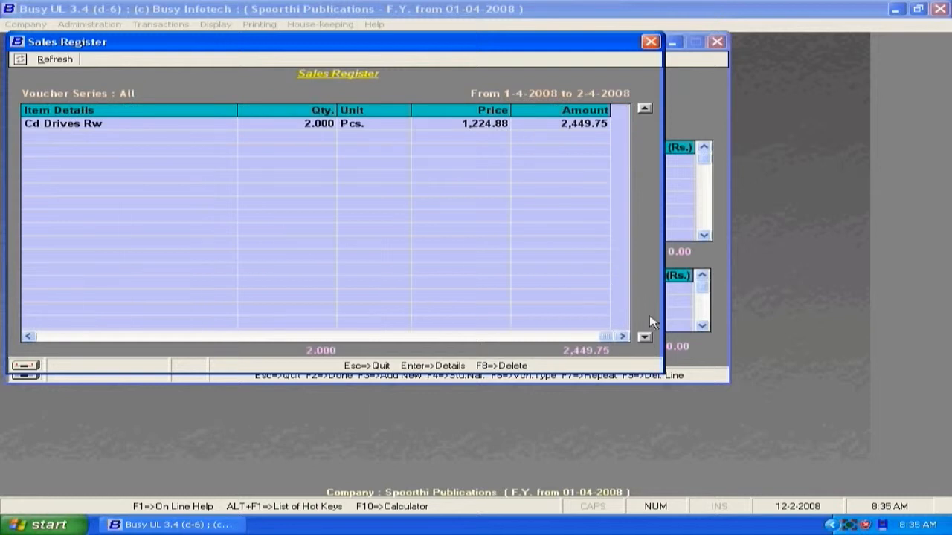
left_click(649, 43)
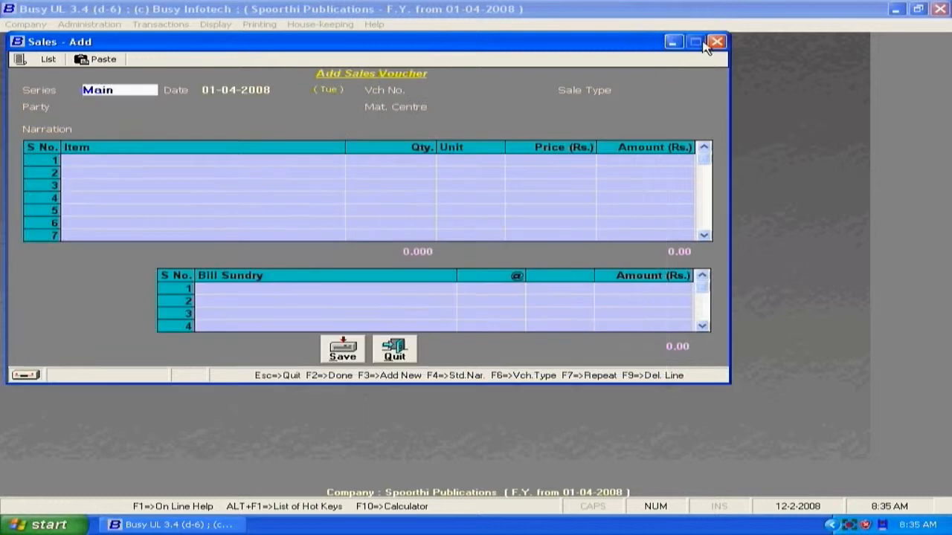
left_click(397, 350)
left_click(159, 25)
mouse_move(170, 54)
left_click(260, 52)
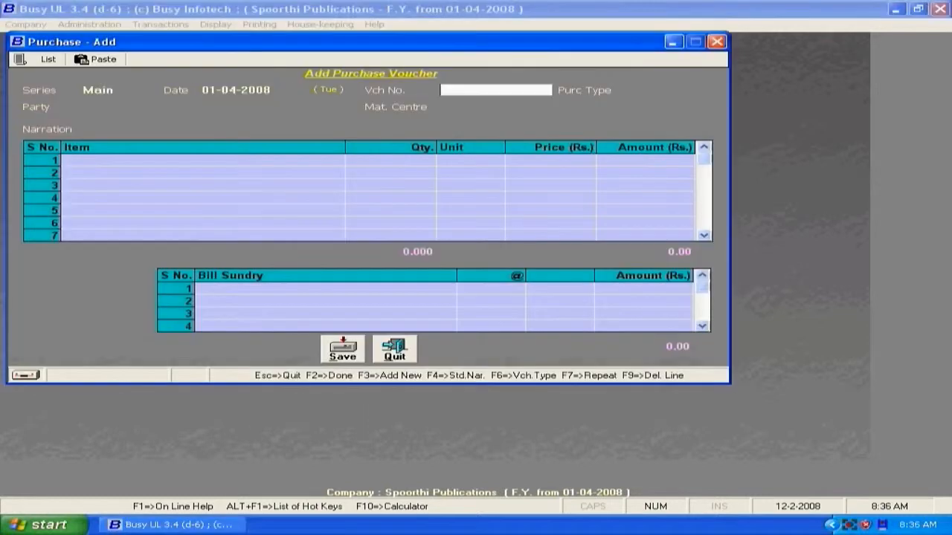
left_click(397, 350)
List the Main series purchase vouchers from 01-04-2008 to 02-04-2008 on screen, and close the list
left_click(163, 25)
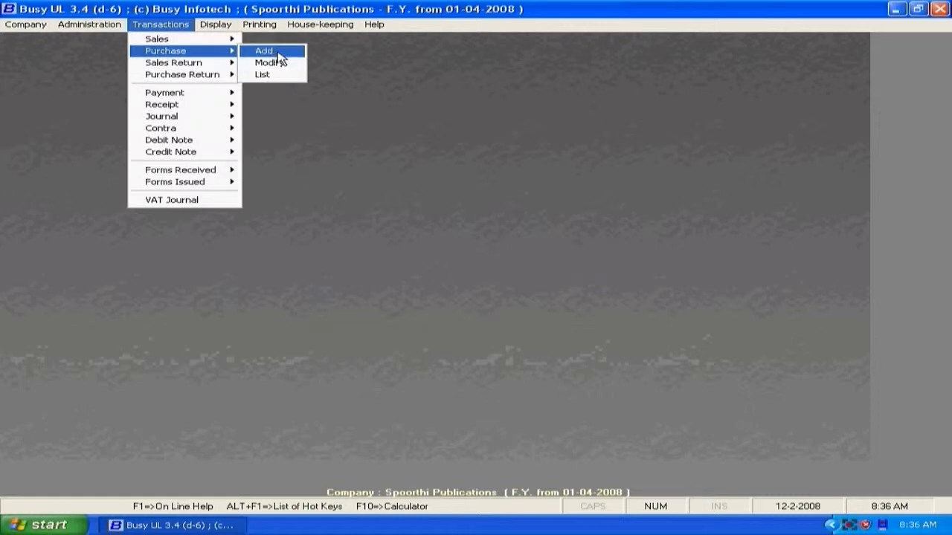
left_click(275, 75)
left_click(410, 291)
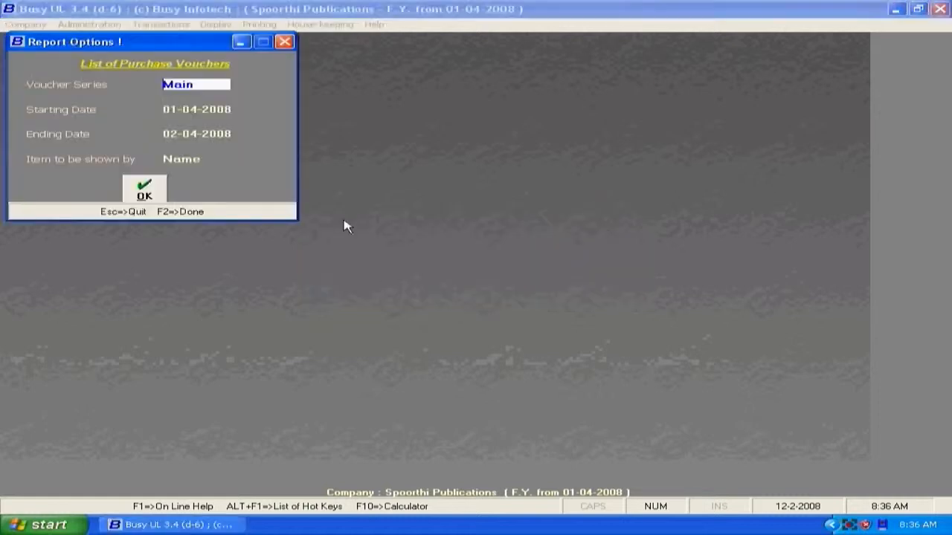
left_click(148, 183)
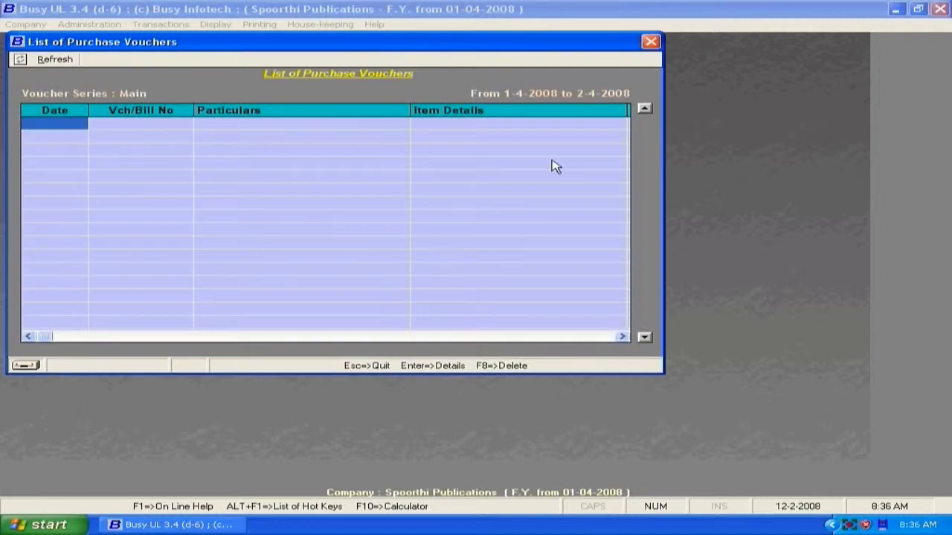
left_click(650, 42)
left_click(290, 45)
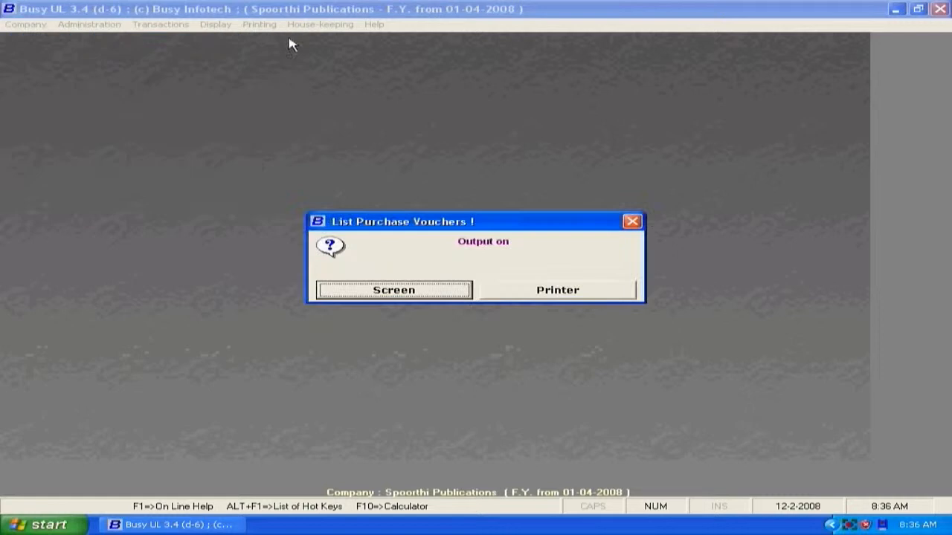
left_click(631, 222)
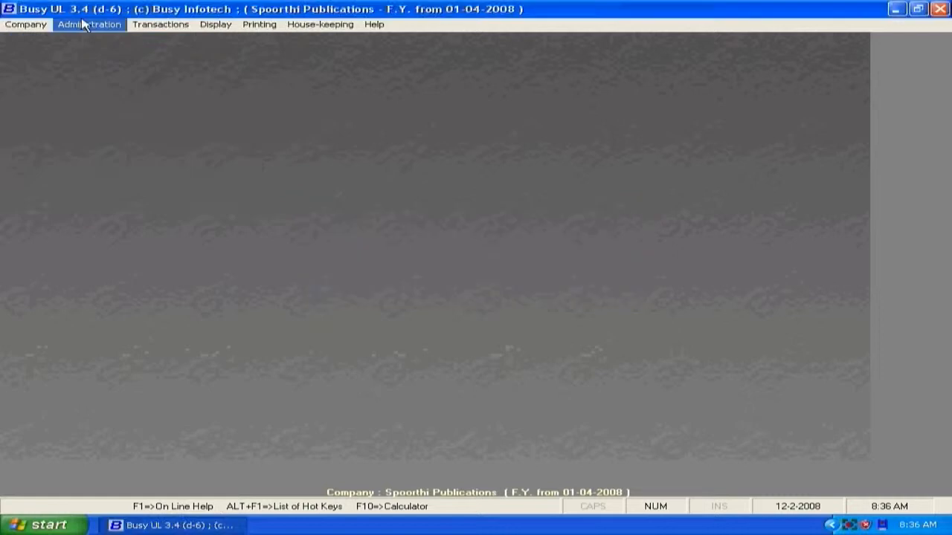
Start a purchase voucher in the Main series dated 01-04-2008 with voucher number 1 and purchase type VAT/12.5% (T)
left_click(159, 24)
mouse_move(187, 51)
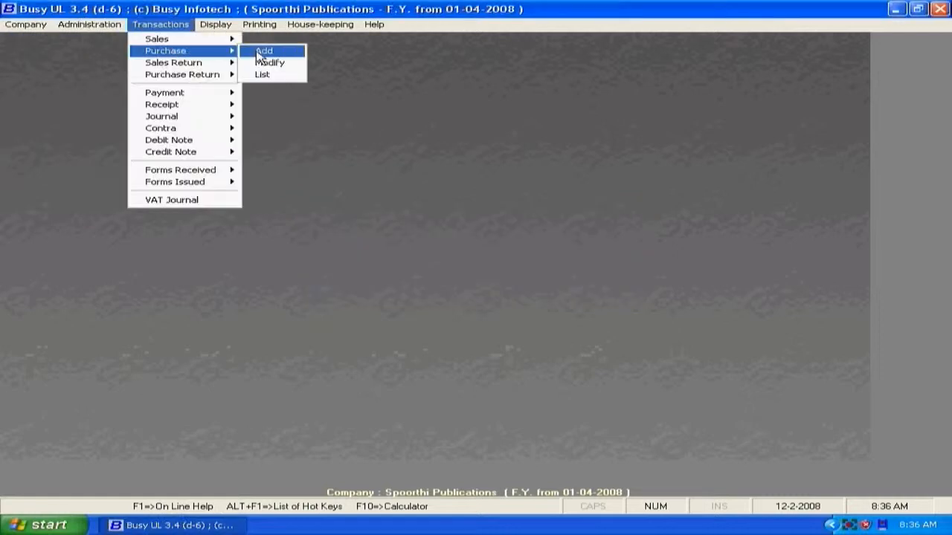
left_click(275, 55)
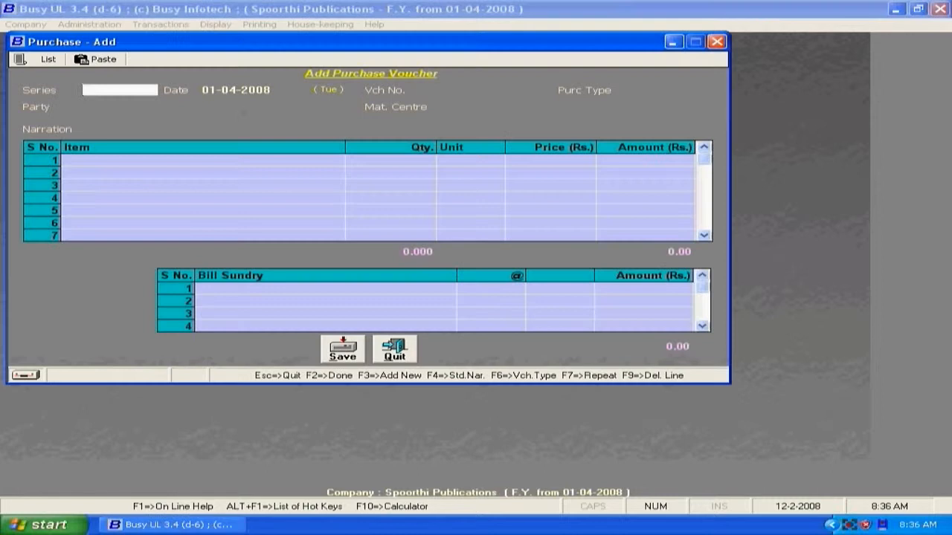
key("Return")
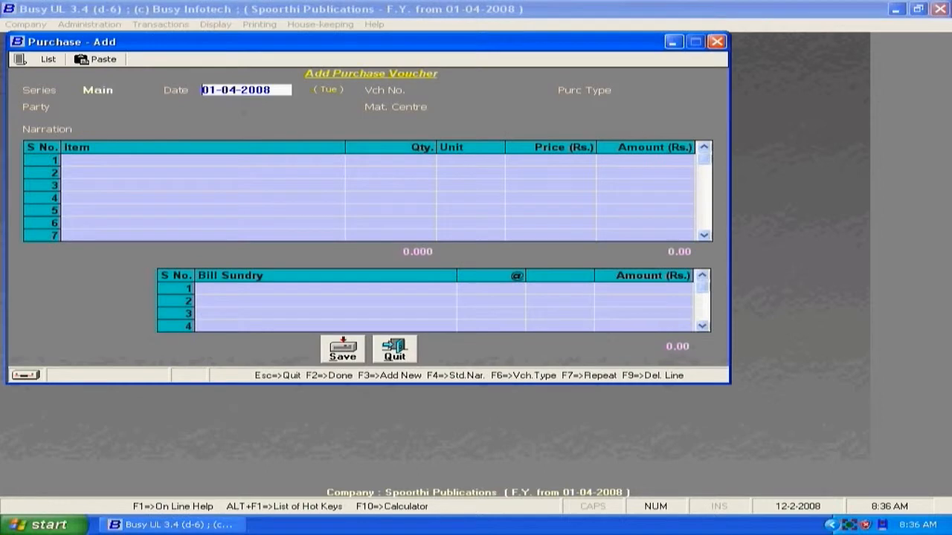
key("Return")
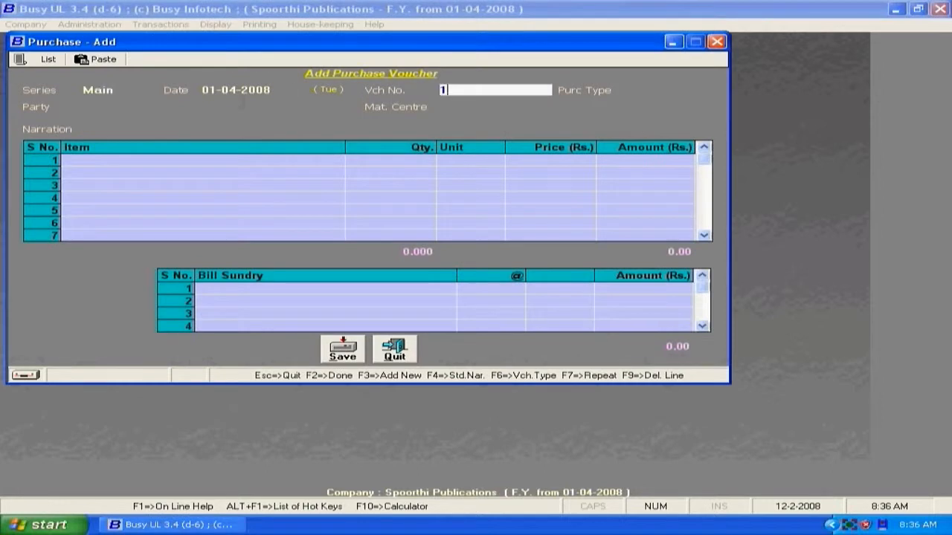
key("Return")
key("Down")
key("Down")
key("Down")
key("Down")
key("Down")
key("Down")
key("Down")
key("Down")
key("Down")
key("Down")
key("Down")
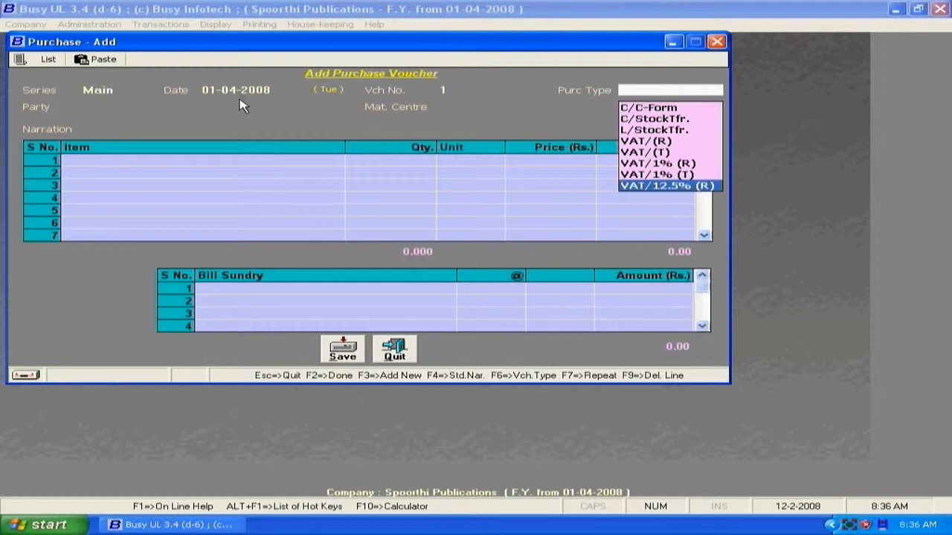
key("Up")
key("Up")
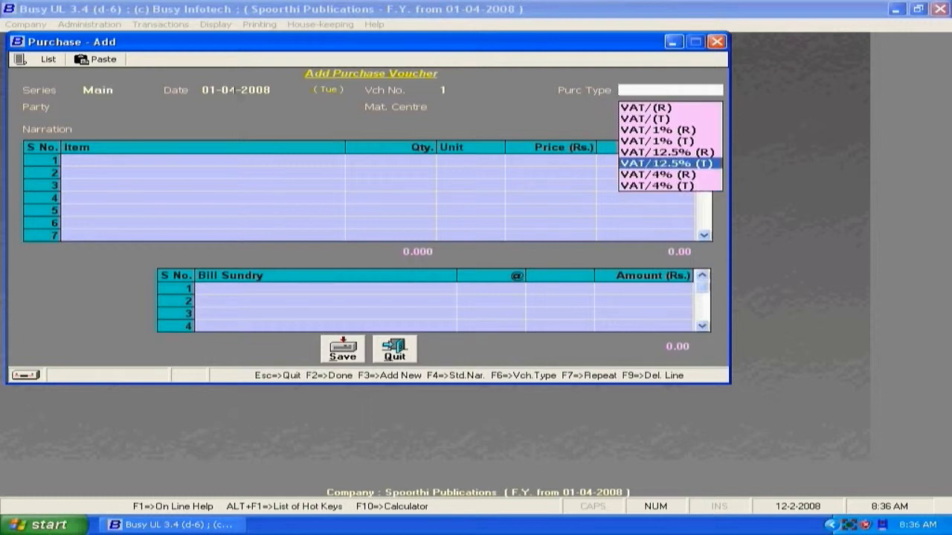
key("Return")
Set the purchase voucher's party to Cash and the material centre to Main Store, leaving the narration blank
key("Down")
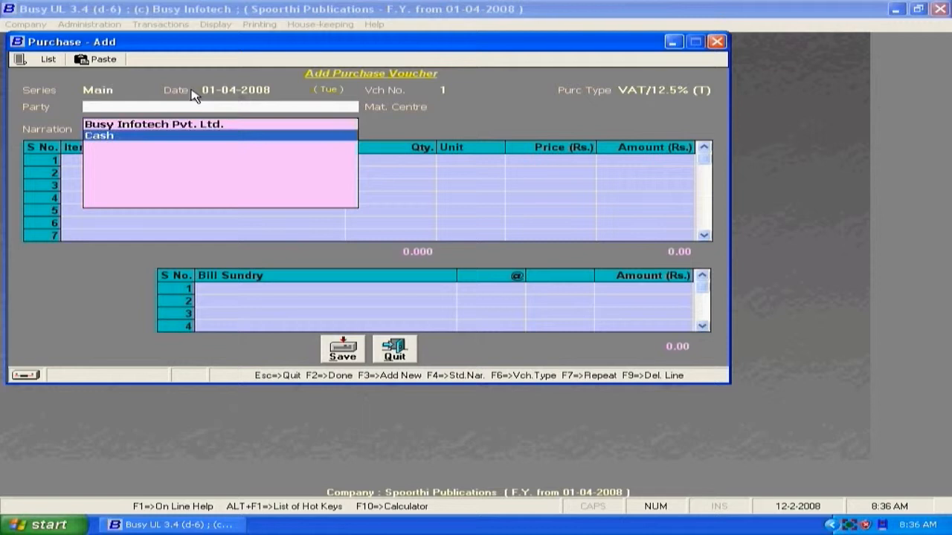
key("Return")
key("Return")
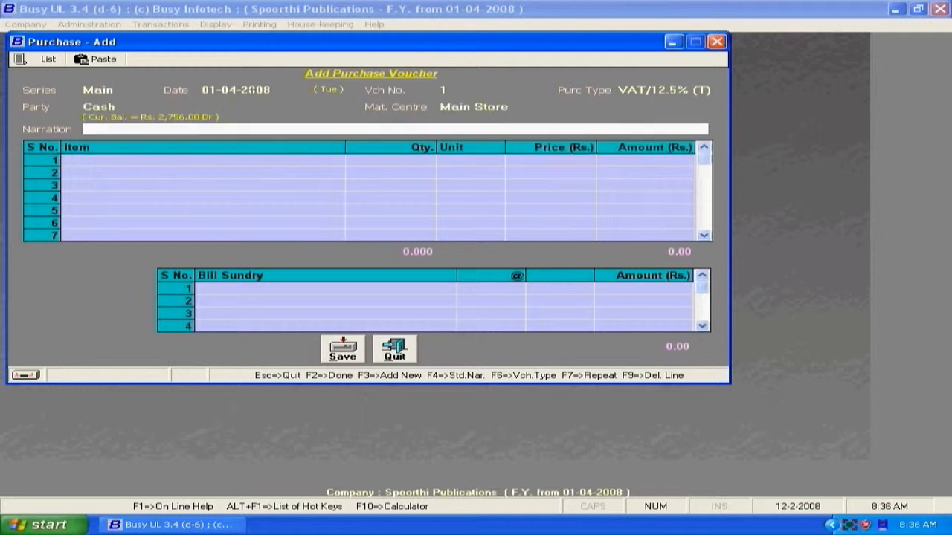
key("Return")
Add the item Ram 128 Mb to the purchase voucher with a quantity of 25 pieces at a price of 1,000.00
key("Down")
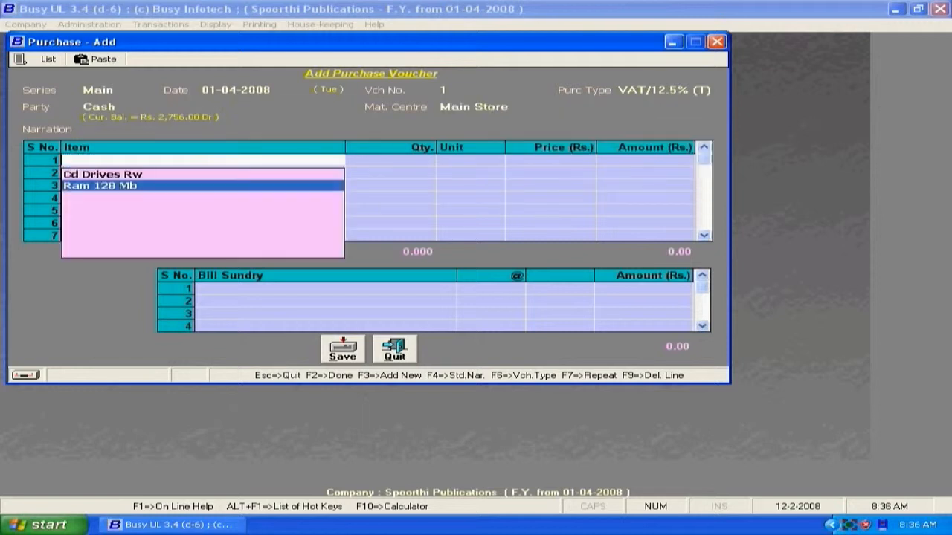
key("Return")
type("25")
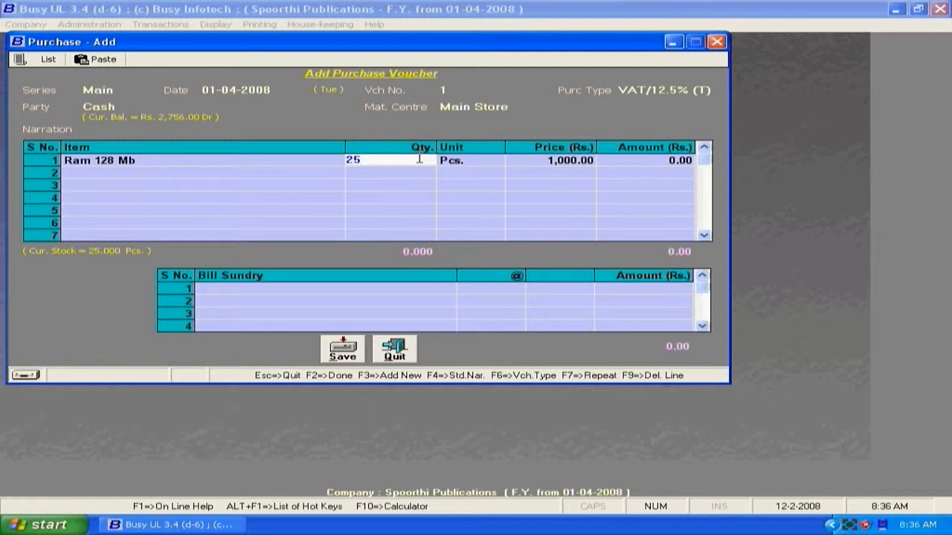
key("Return")
key("Return")
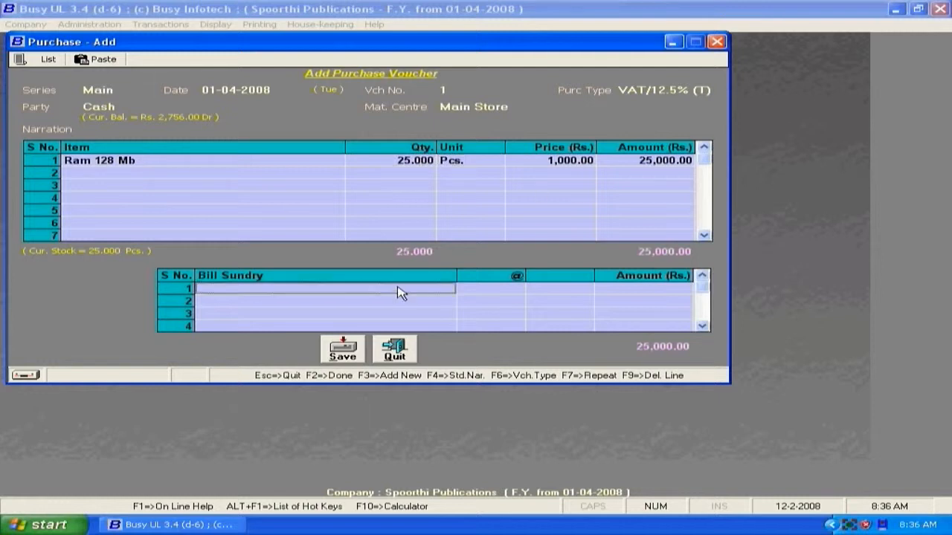
Add the bill sundries Discount at 5% and VAT at 12.5% to the purchase voucher
key("Down")
key("Down")
key("Down")
key("Return")
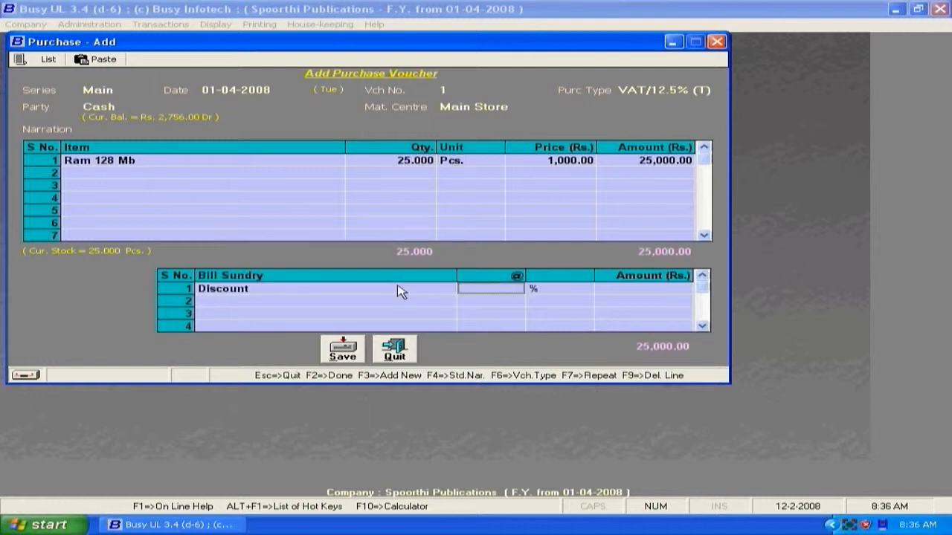
type("5")
key("Return")
key("Return")
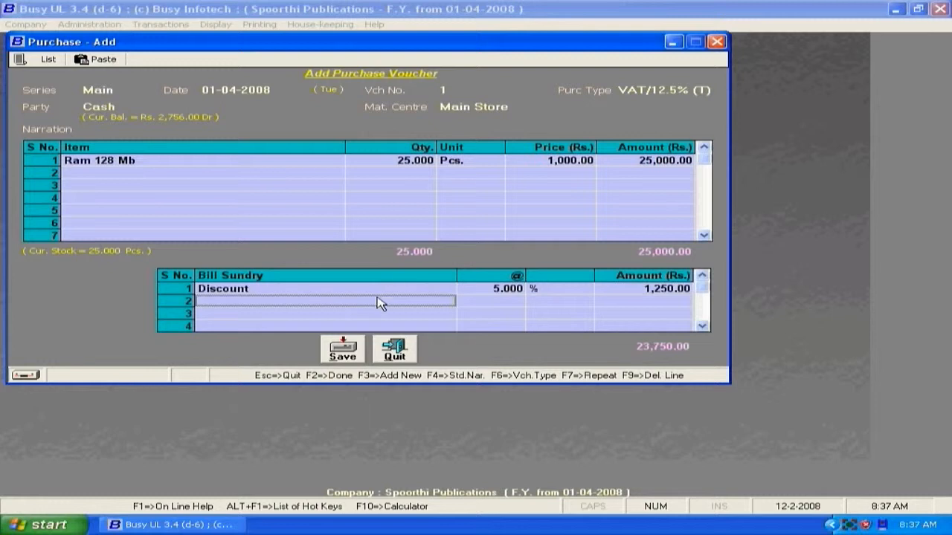
type("v")
key("Return")
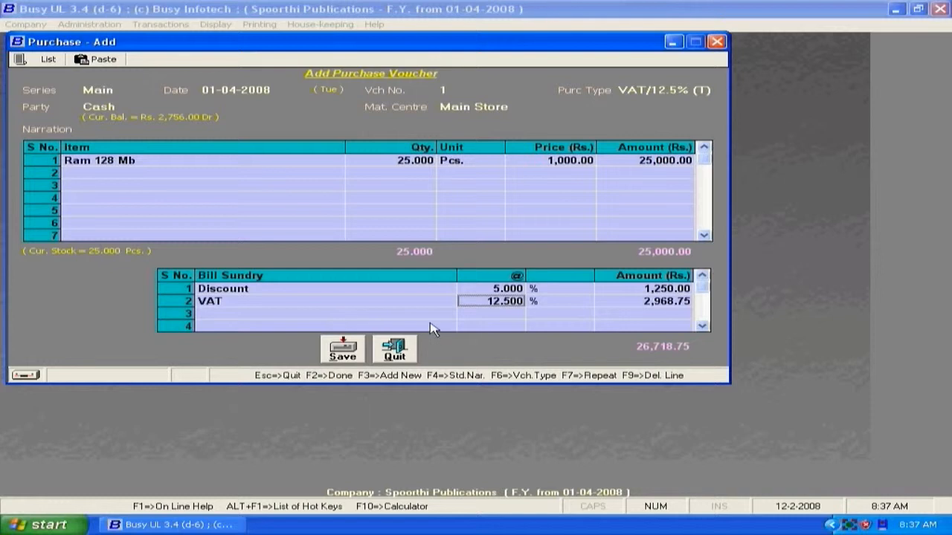
Save the purchase voucher, entering purchase bill number 2135 and the purchase bill date in the tax reporting details
left_click(344, 350)
left_click(522, 298)
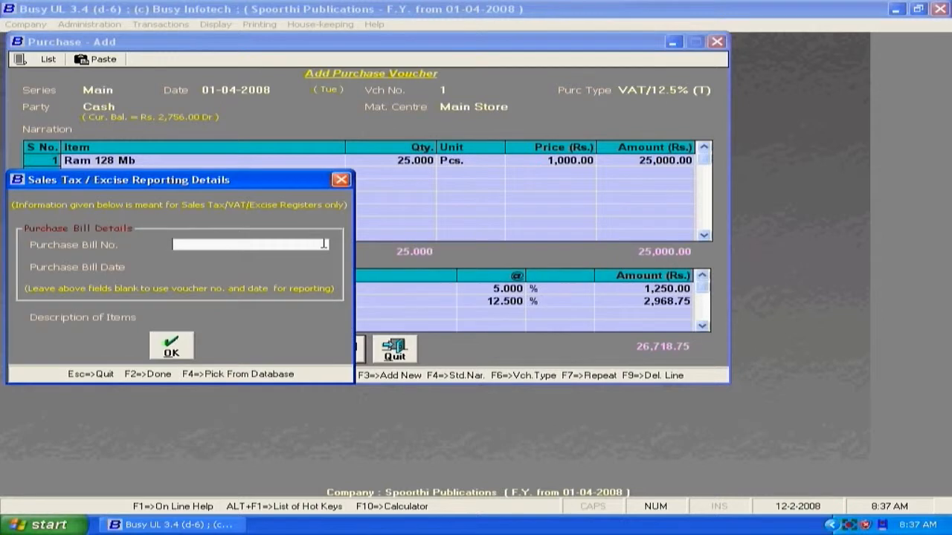
key("Return")
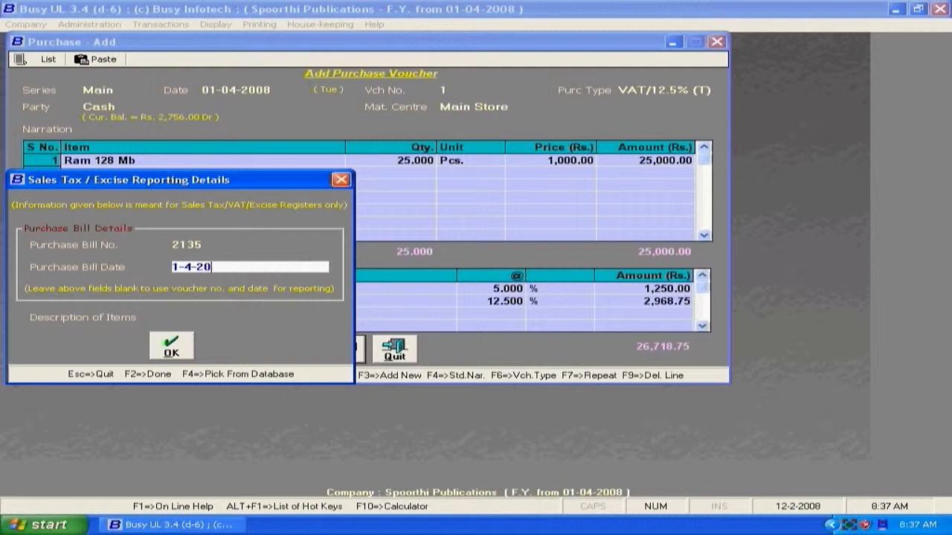
left_click(175, 354)
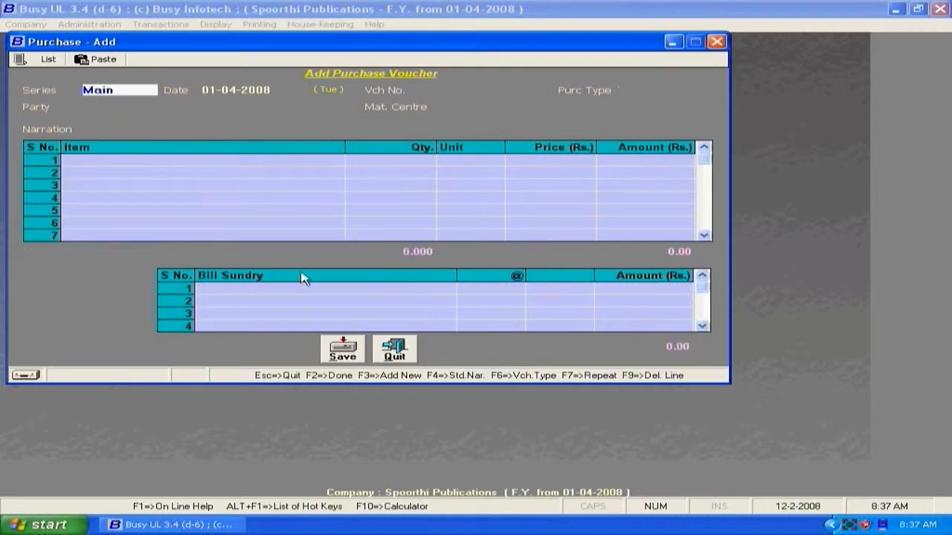
Open the purchase register, review its item, quantity, price and amount columns, and leave the register and the purchase form
left_click(43, 58)
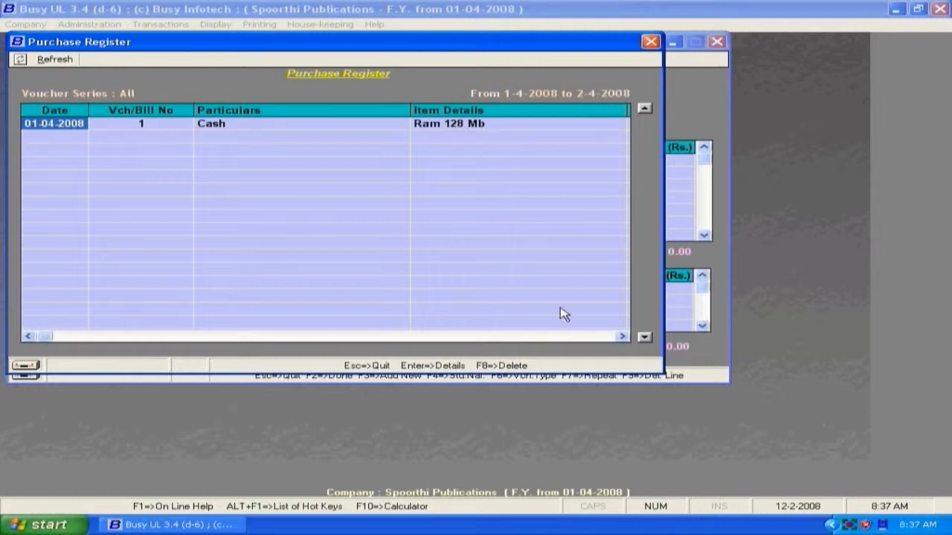
left_click(622, 336)
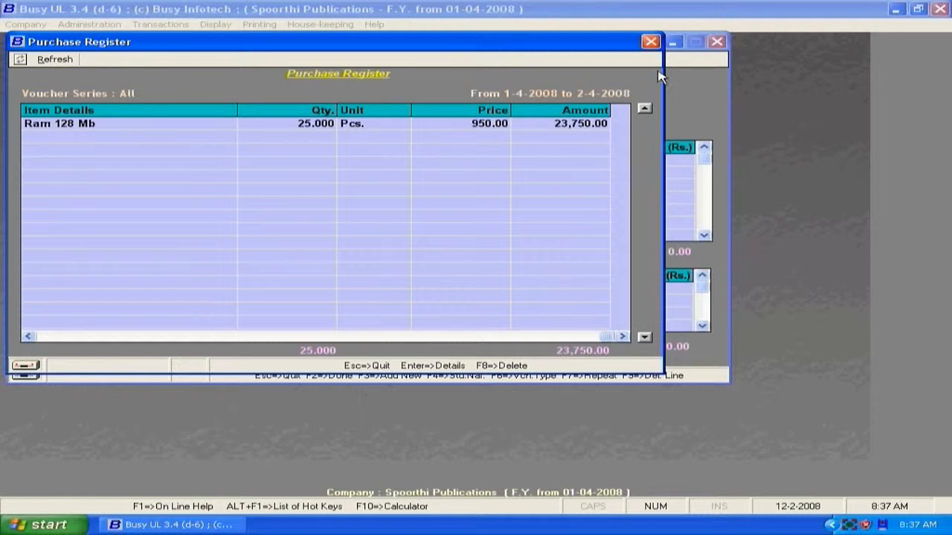
left_click(651, 42)
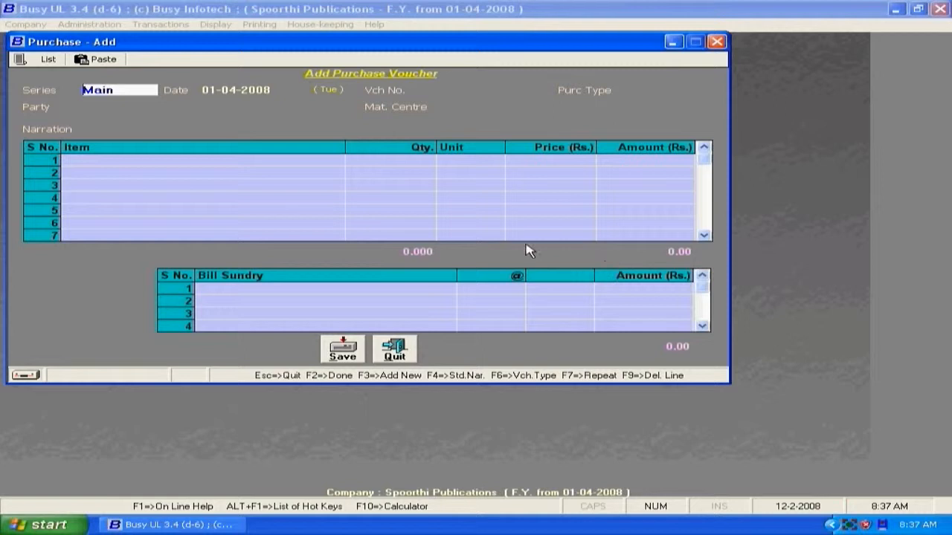
left_click(398, 353)
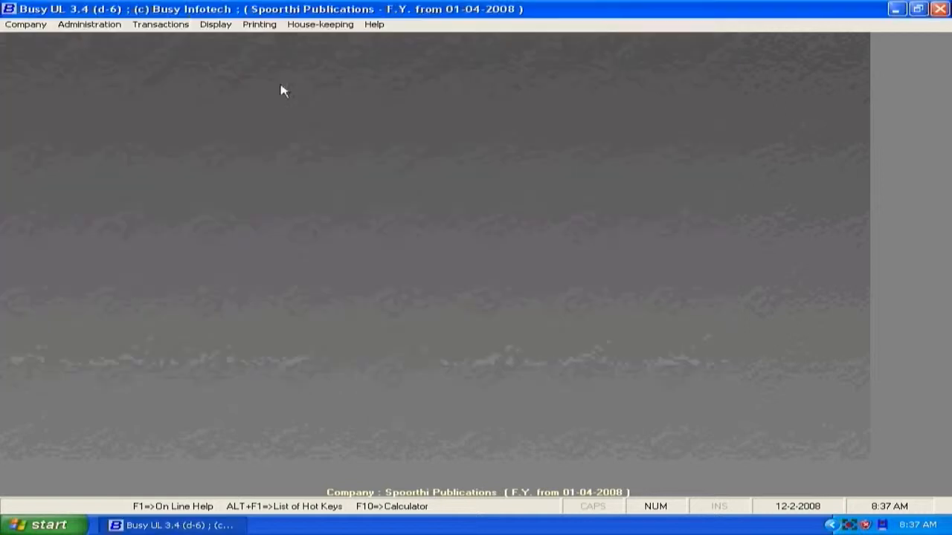
Start a new payment voucher and debit the Bank Charges account with 45.00 on the first line
left_click(187, 23)
mouse_move(186, 68)
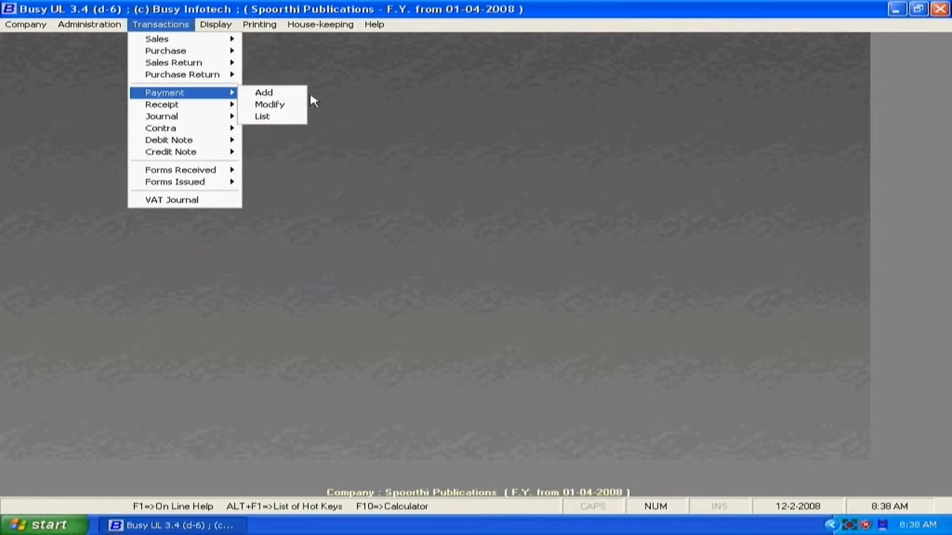
left_click(265, 94)
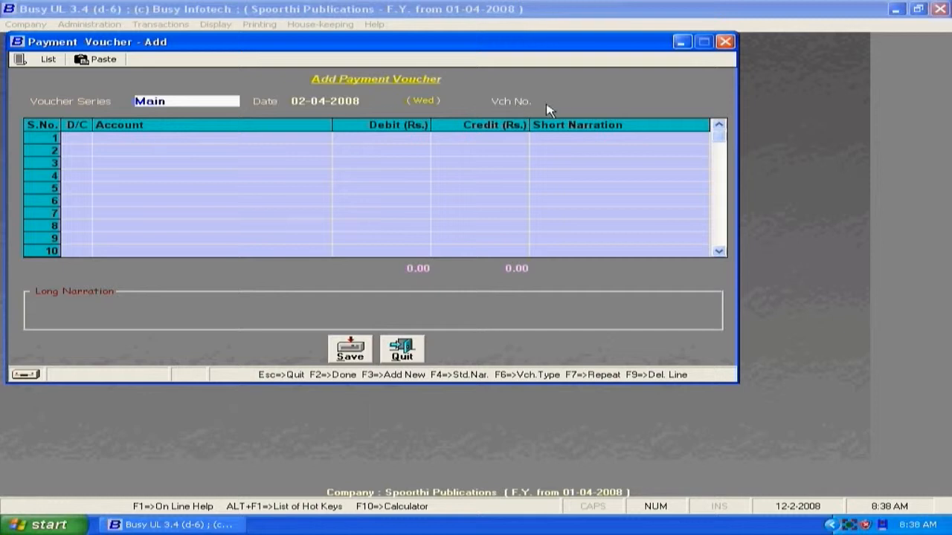
left_click(85, 139)
left_click(176, 139)
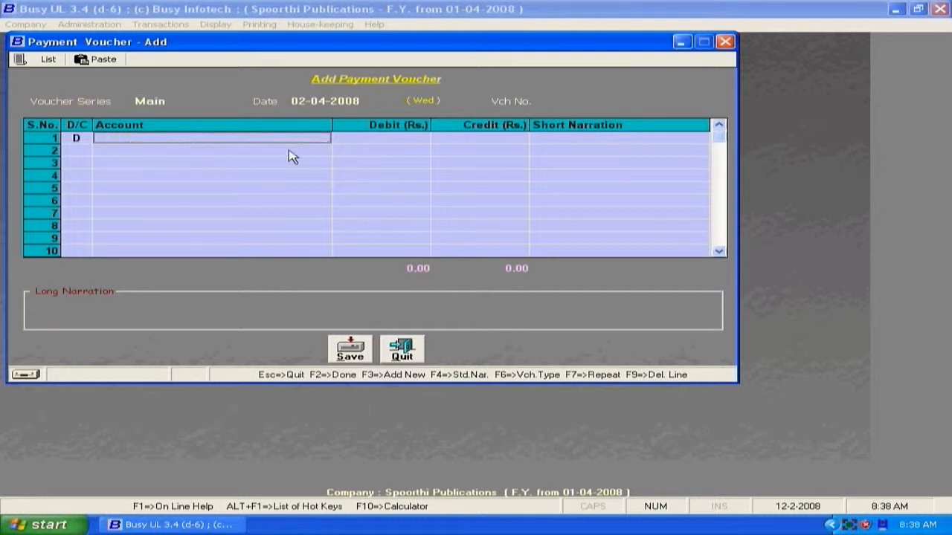
left_click(299, 150)
left_click(254, 140)
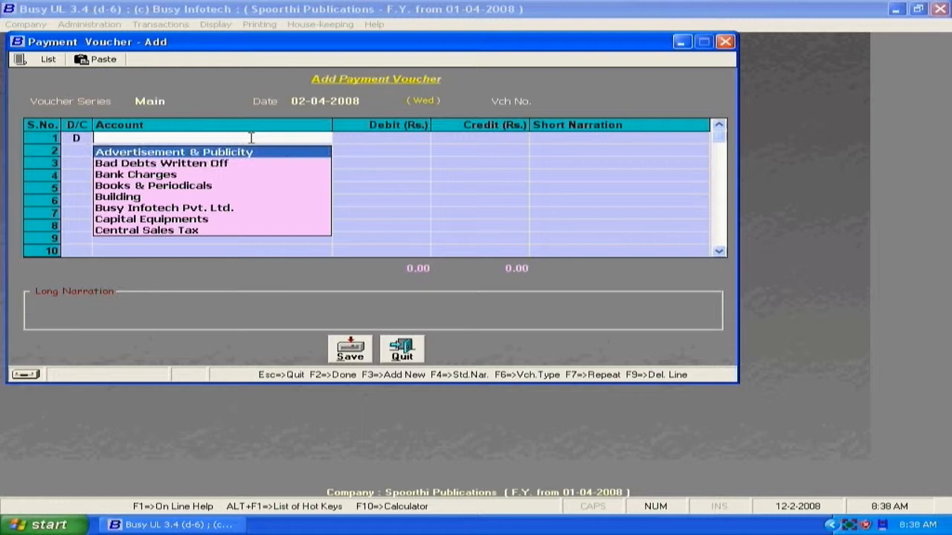
key("Down")
key("Down")
key("Return")
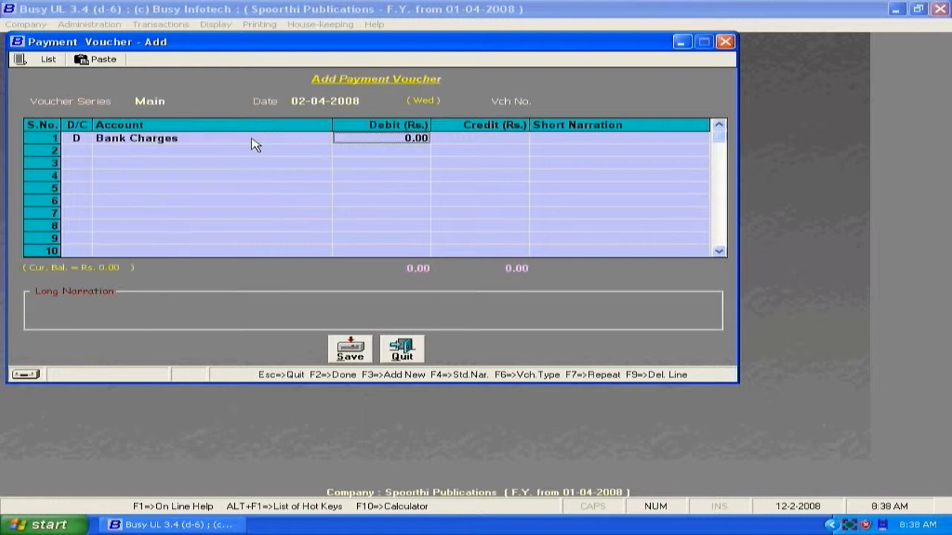
left_click(406, 139)
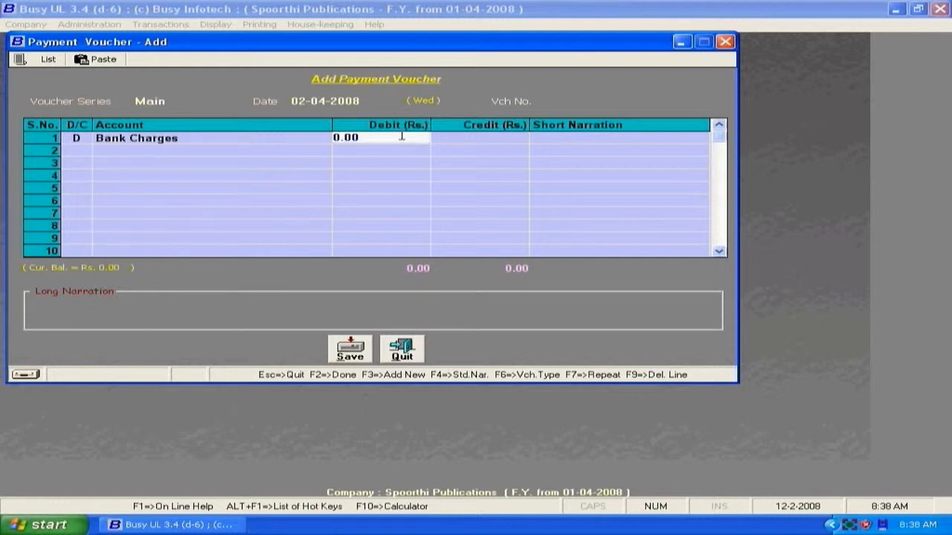
type("45")
key("Return")
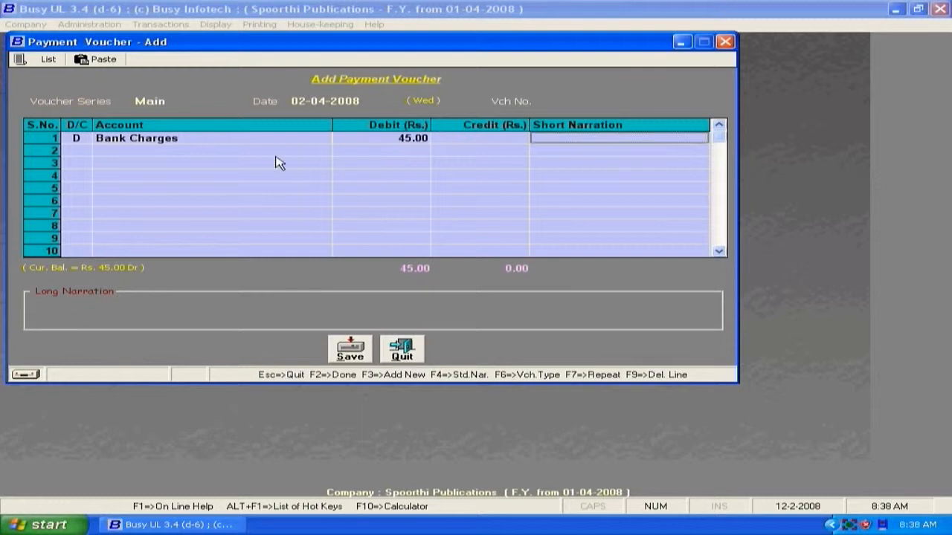
Credit the Cash account with 45.00 on the second line and save the payment voucher, accepting the negative cash balance
key("Return")
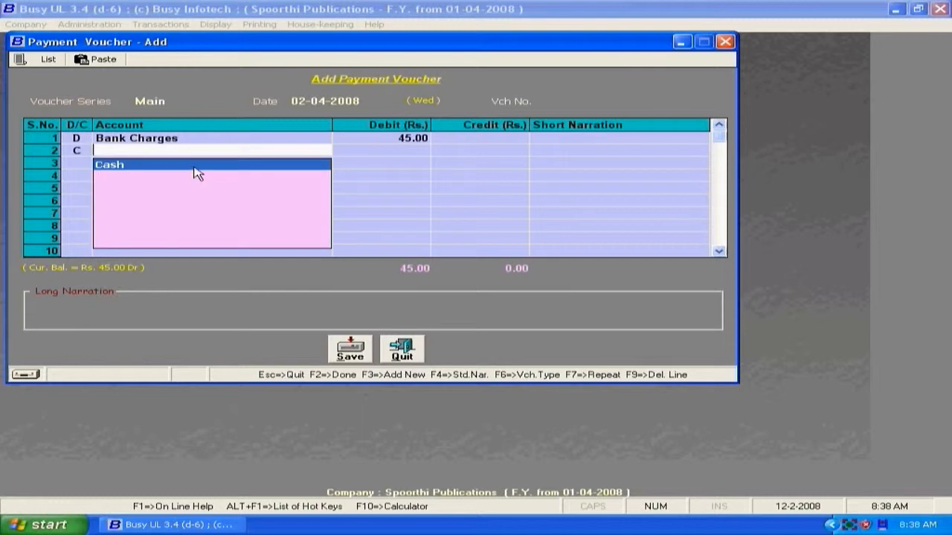
key("Return")
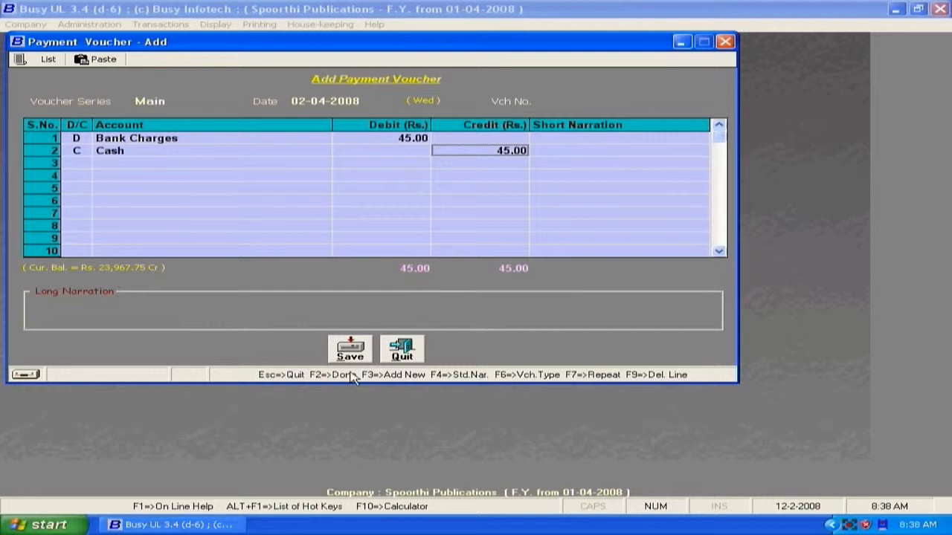
left_click(175, 318)
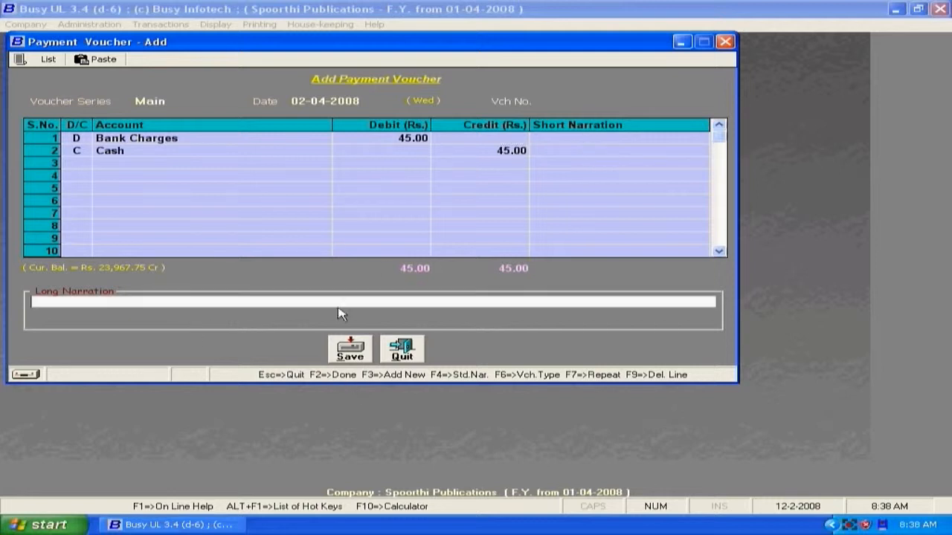
left_click(351, 355)
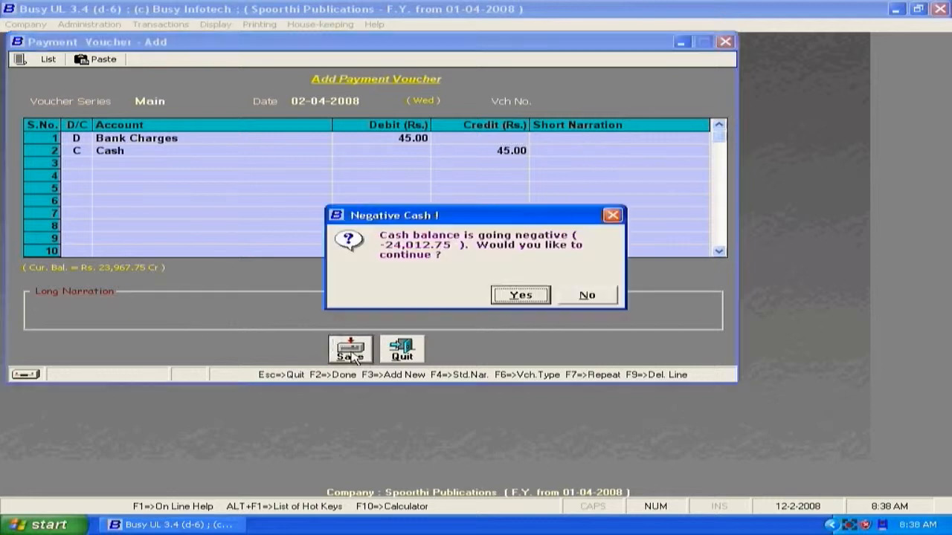
left_click(511, 298)
Review the recorded vouchers in the payment register, and leave the register and the payment form
left_click(47, 59)
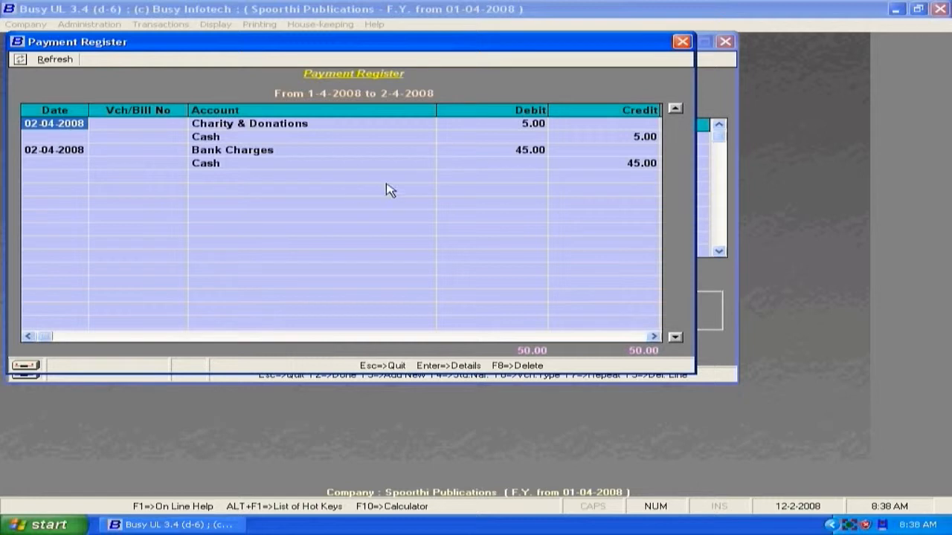
left_click(682, 42)
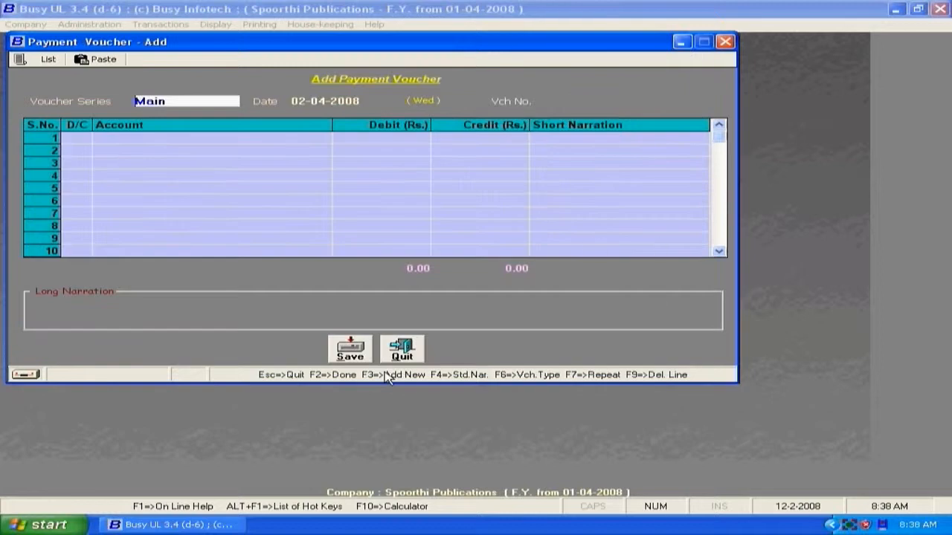
left_click(405, 356)
Start a new journal voucher and set its voucher series to Main
left_click(155, 24)
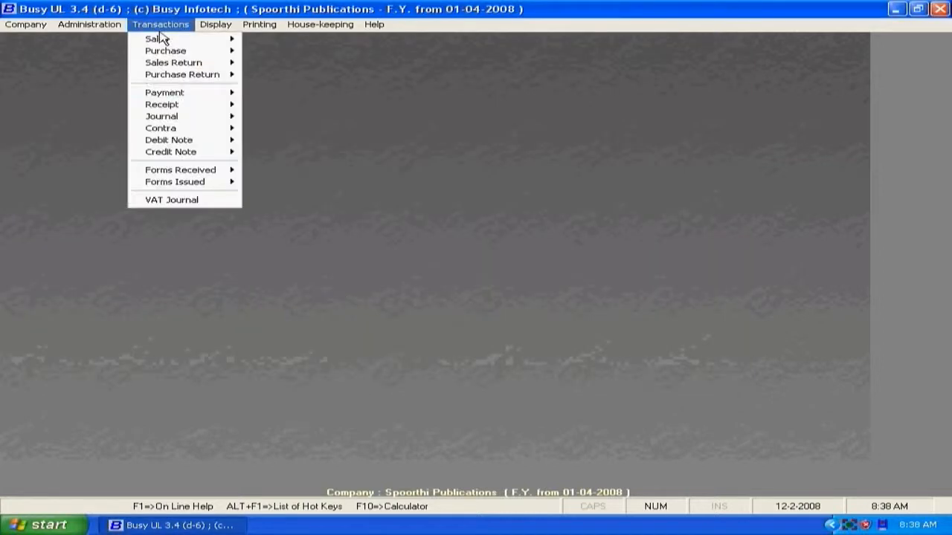
mouse_move(202, 119)
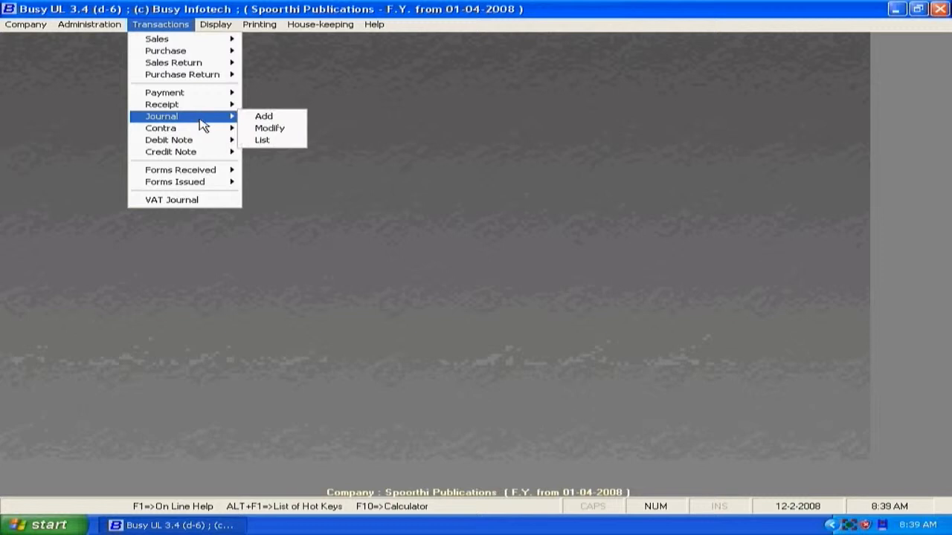
left_click(293, 117)
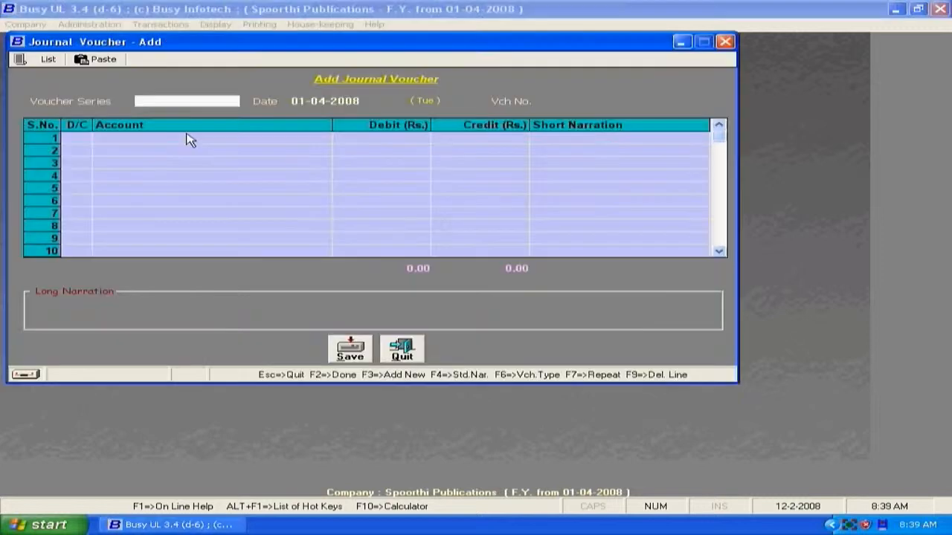
left_click(136, 144)
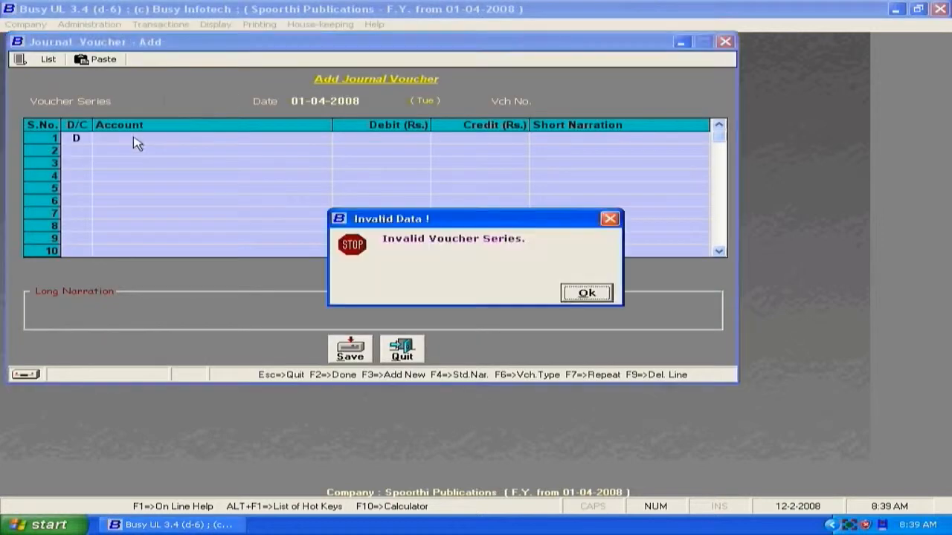
left_click(583, 292)
left_click(186, 101)
key("Return")
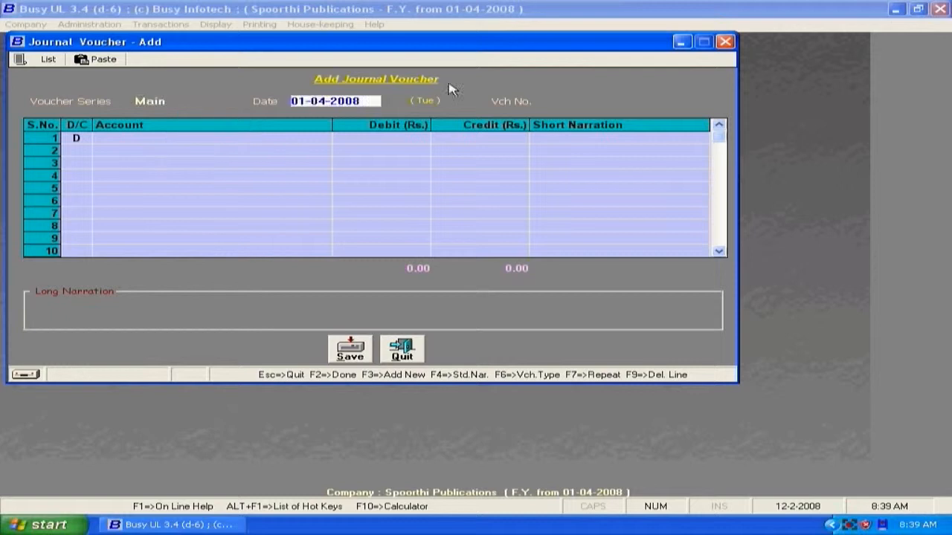
Debit the Bank Charges account with 45.00 on the first line of the journal voucher
left_click(145, 137)
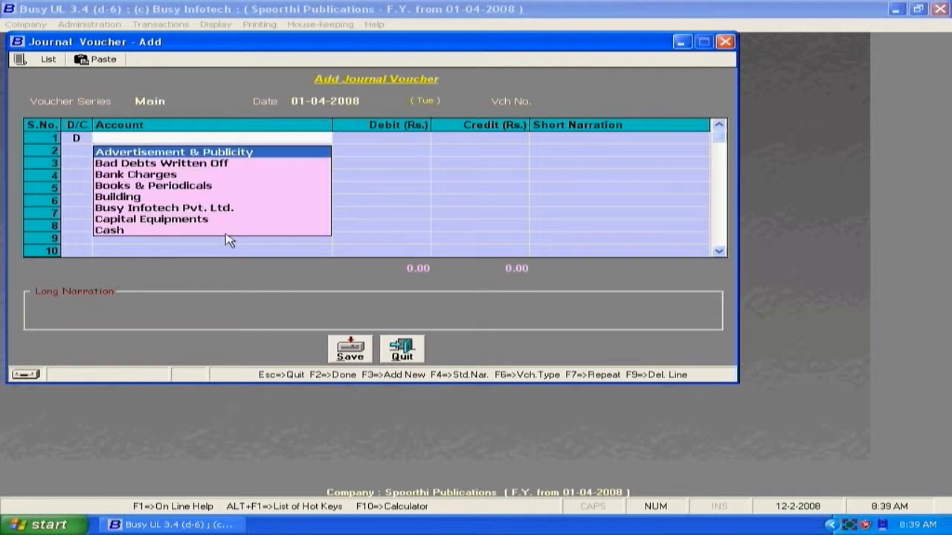
key("Down")
key("Down")
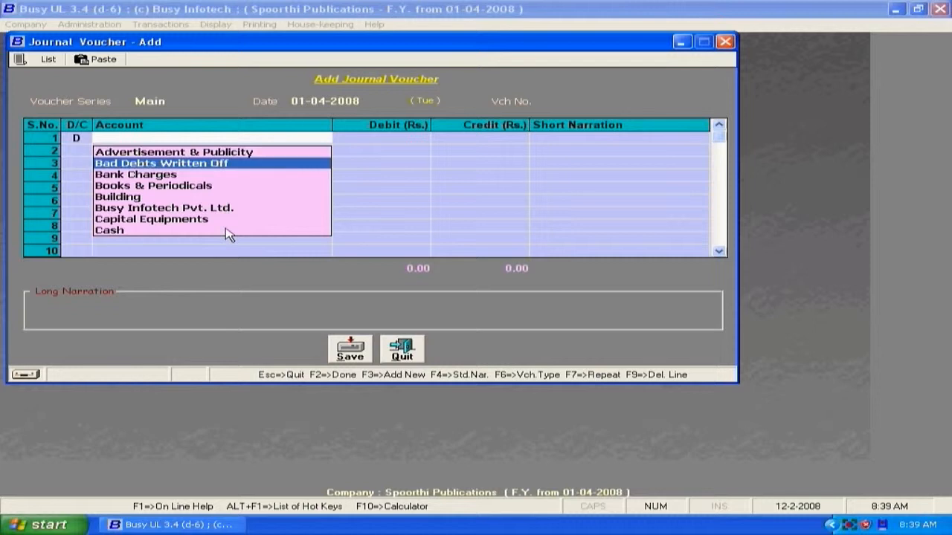
key("Return")
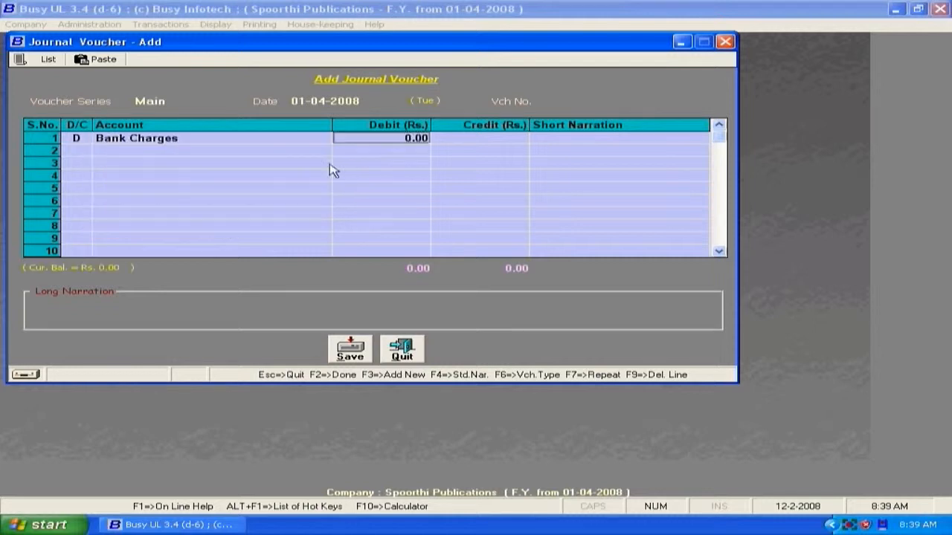
left_click(411, 138)
type("45")
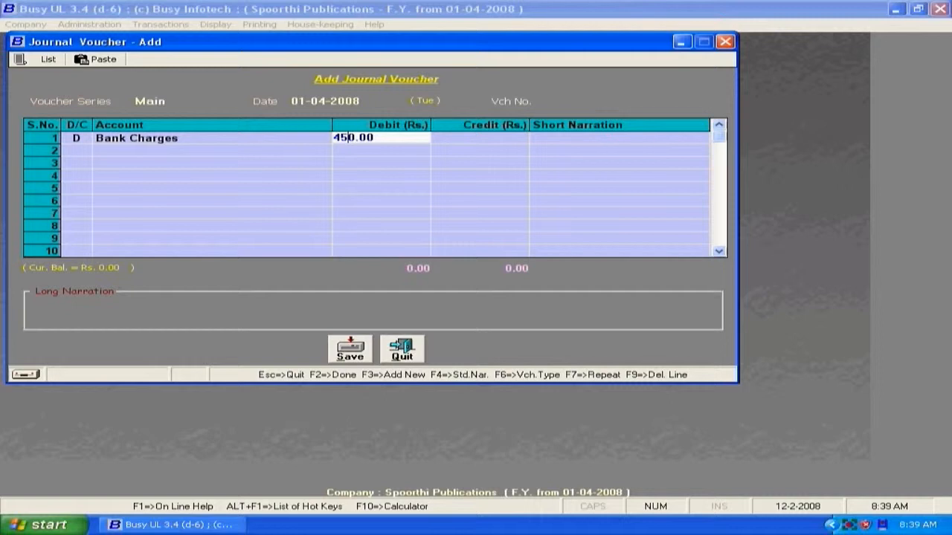
Try to add credit entries on the second and third lines of the journal voucher without choosing an account
left_click(155, 152)
left_click(77, 161)
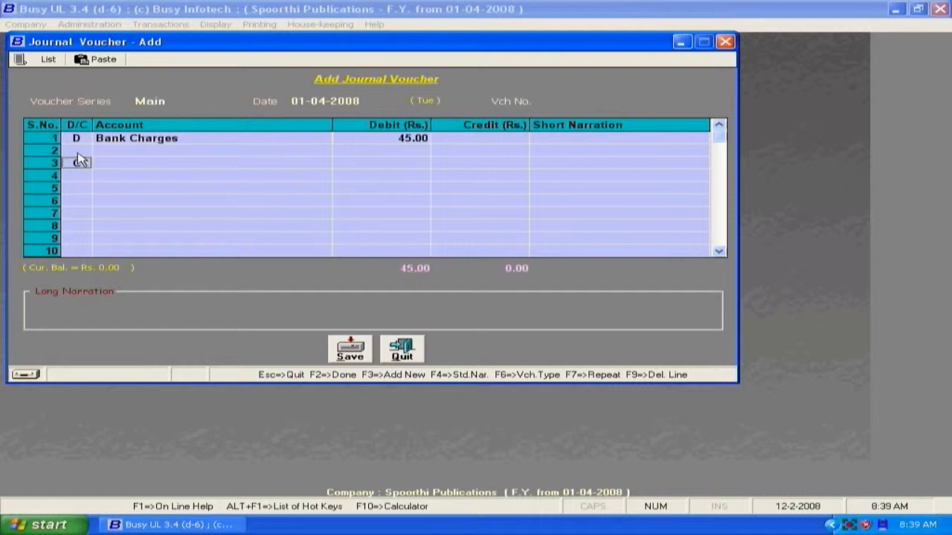
left_click(77, 153)
left_click(76, 162)
left_click(80, 164)
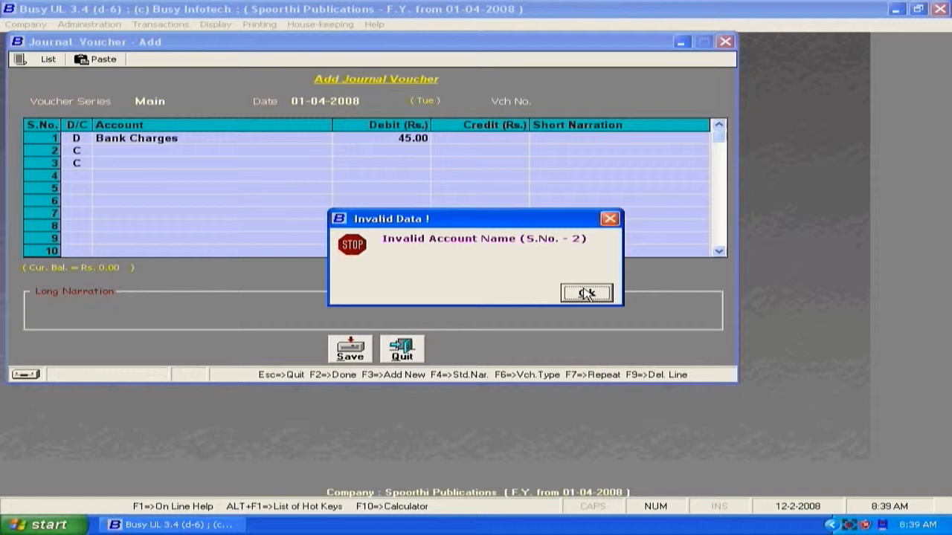
left_click(587, 294)
left_click(75, 165)
left_click(583, 289)
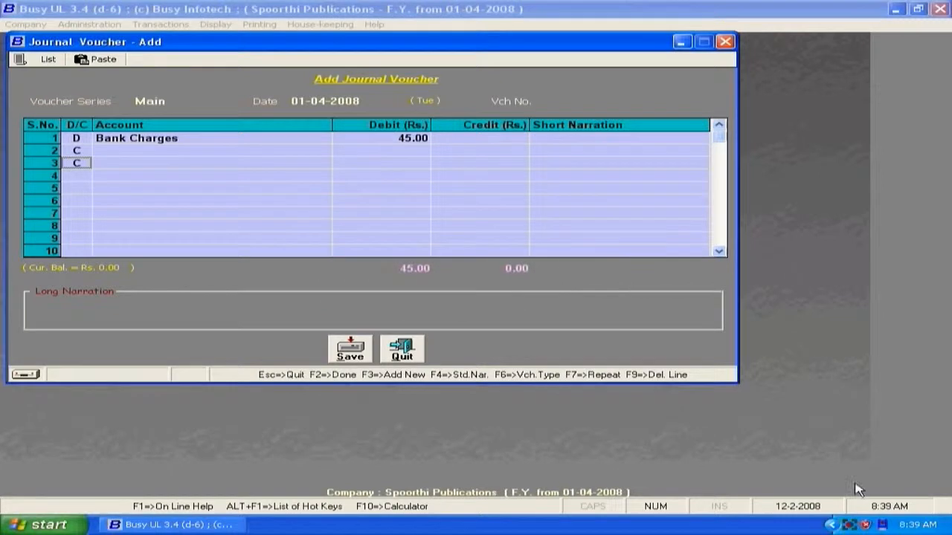